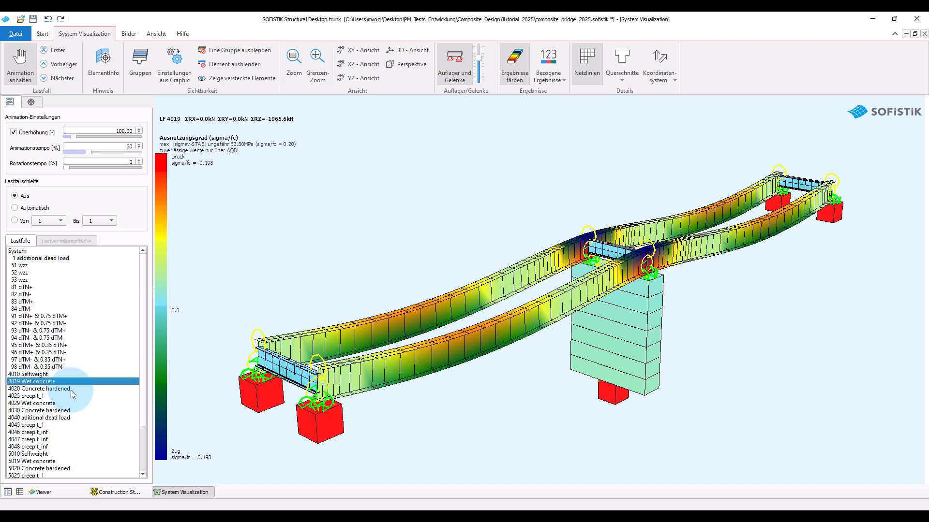
# Examine the deformed bridge and stress utilisation for construction-stage load cases 4020 through 4048 one after another.
pyautogui.click(76, 389)
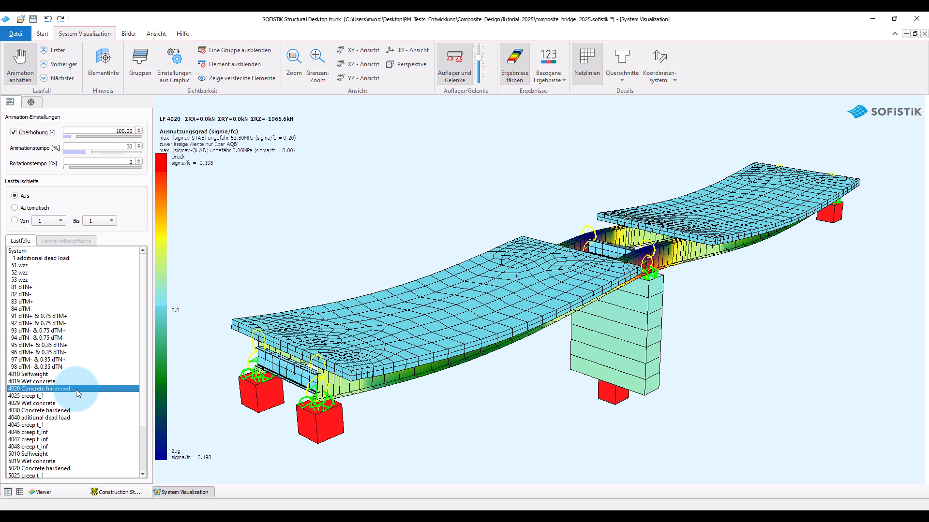
pyautogui.moveTo(536, 353); pyautogui.dragTo(524, 361)
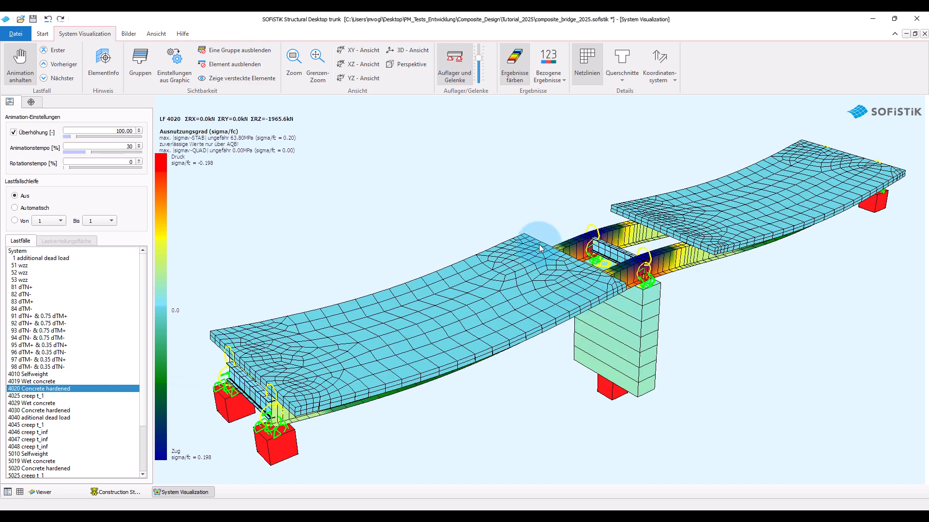
pyautogui.click(42, 396)
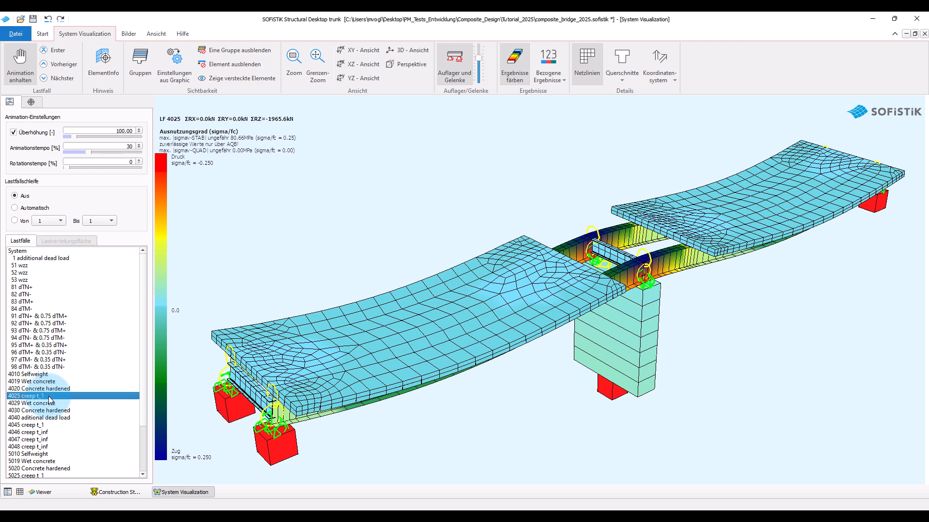
pyautogui.click(57, 403)
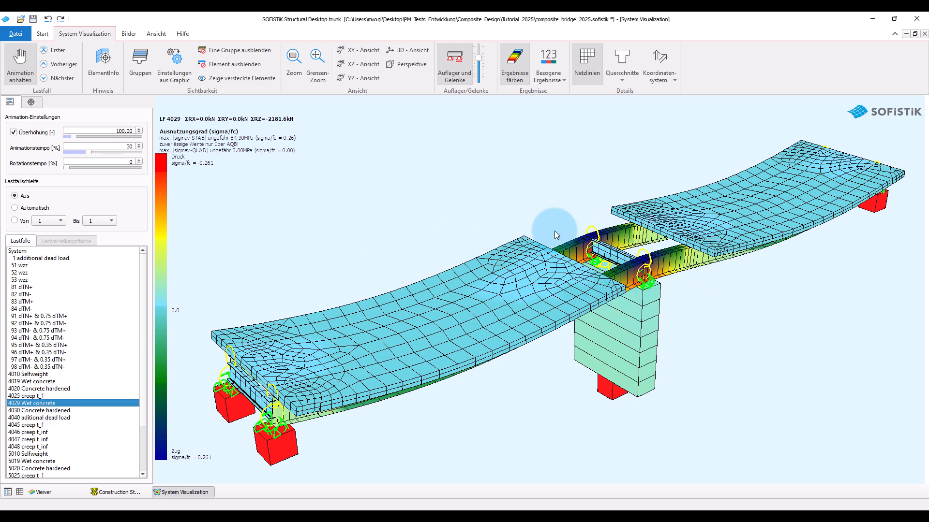
pyautogui.click(68, 411)
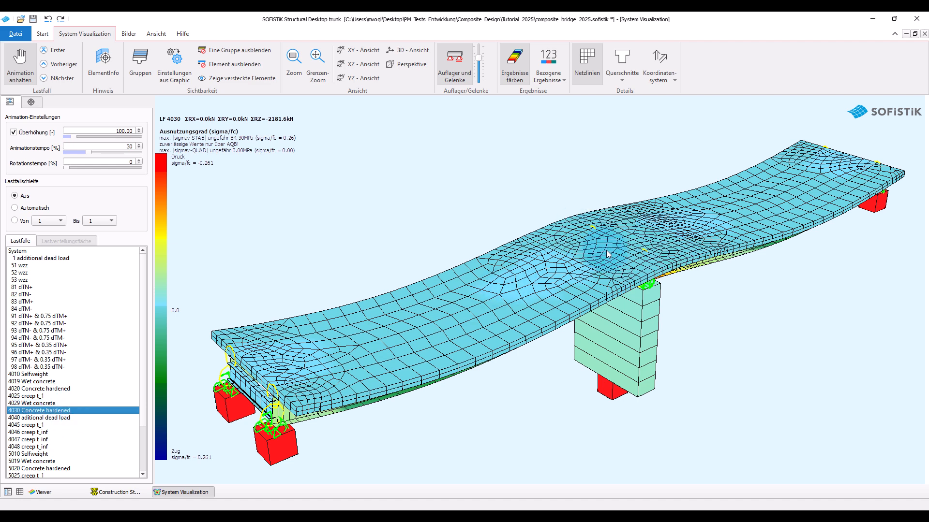
pyautogui.click(54, 418)
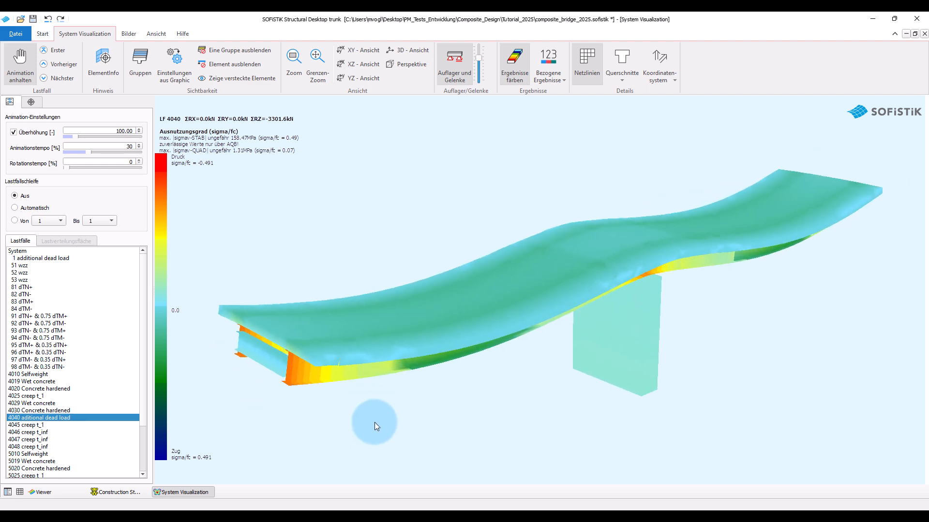
pyautogui.click(52, 425)
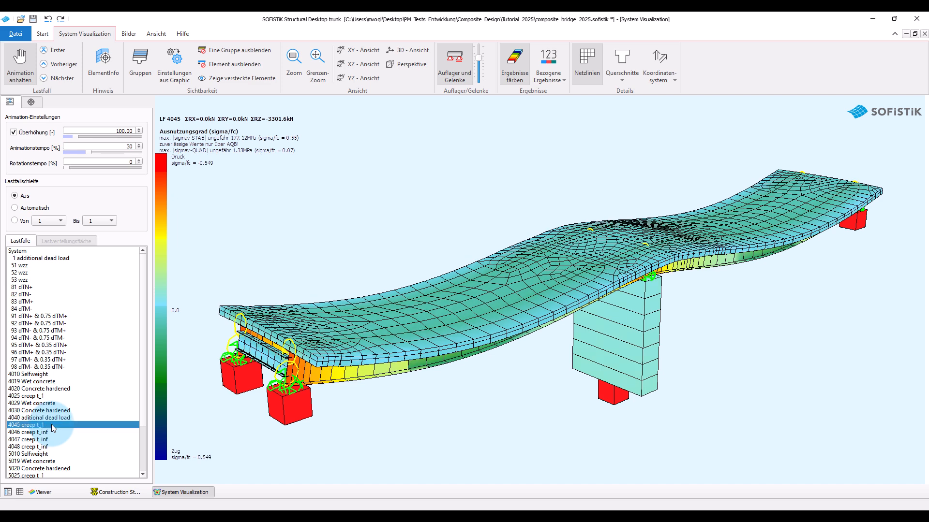
pyautogui.press('Down')
pyautogui.press('Down')
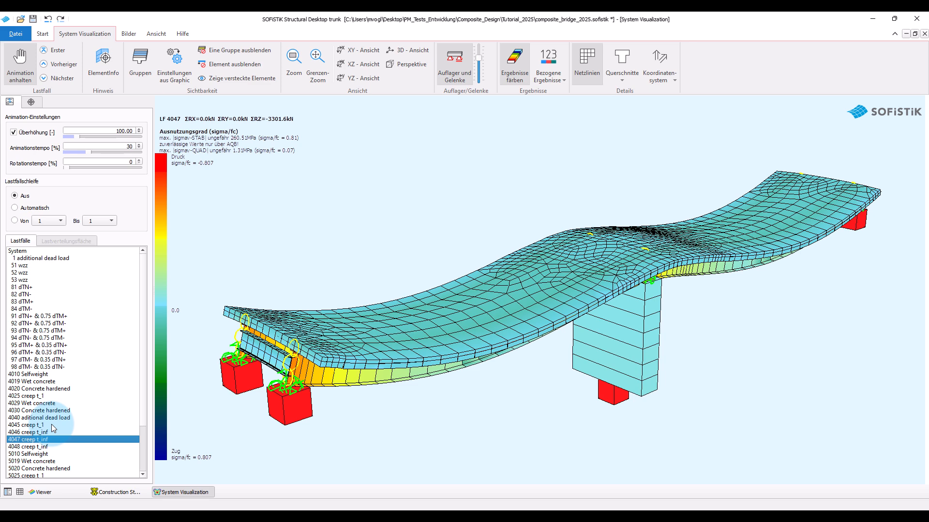
pyautogui.press('Down')
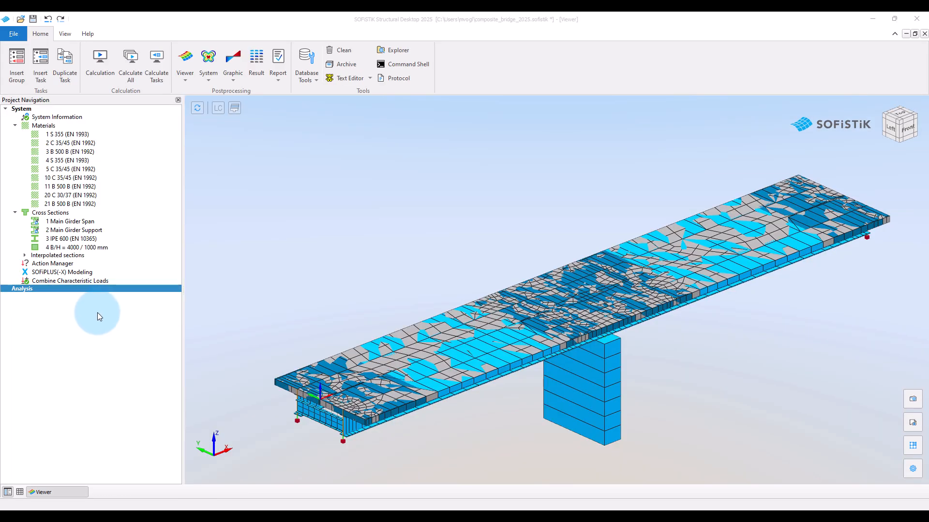
# Insert a Construction Stages task under Analysis and widen its stage table so the titles are readable.
pyautogui.rightClick(41, 288)
pyautogui.click(84, 362)
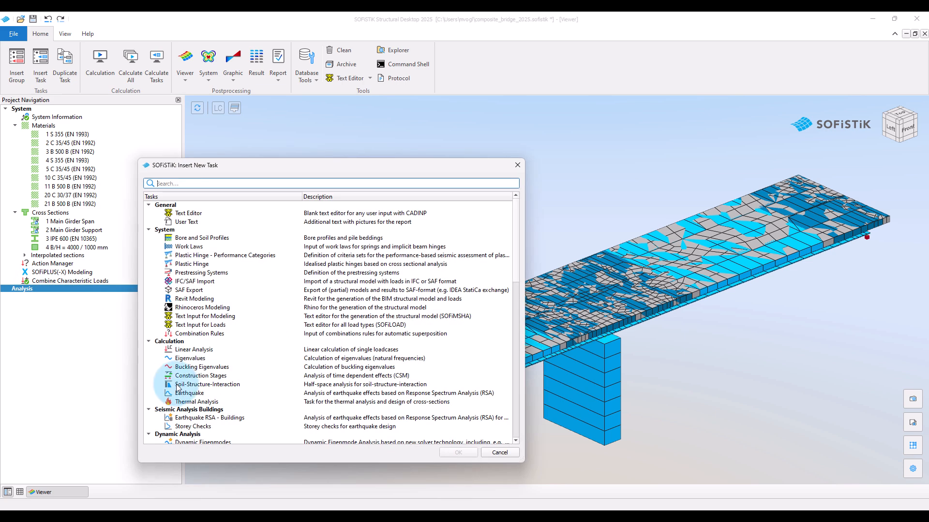
pyautogui.click(207, 375)
pyautogui.click(462, 454)
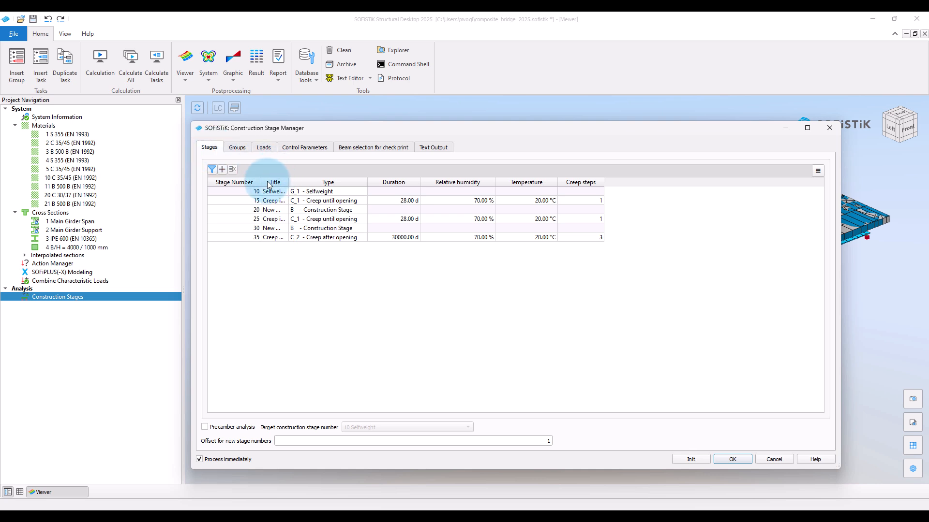
pyautogui.moveTo(261, 182); pyautogui.dragTo(366, 191)
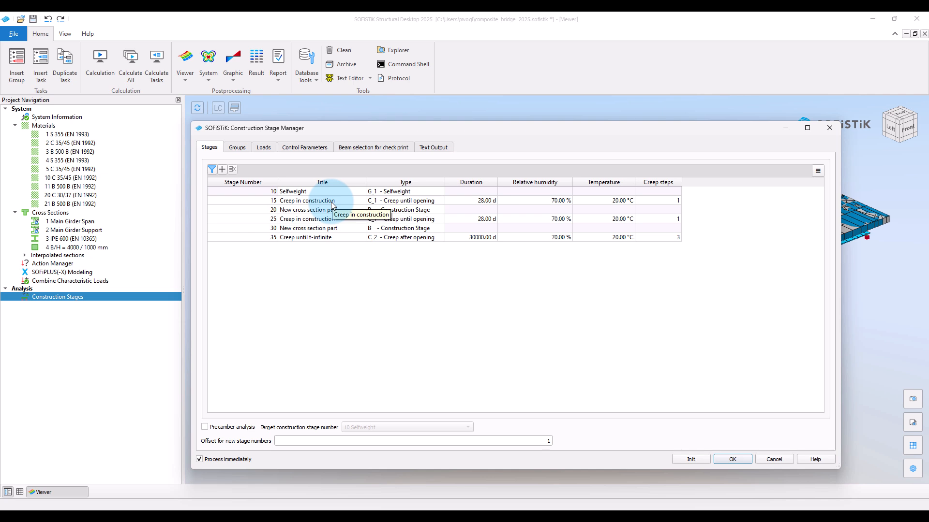
# Renumber the existing construction stages: 15 as 19, 30 as 29, and 35 as 30.
pyautogui.doubleClick(266, 201)
pyautogui.write('19')
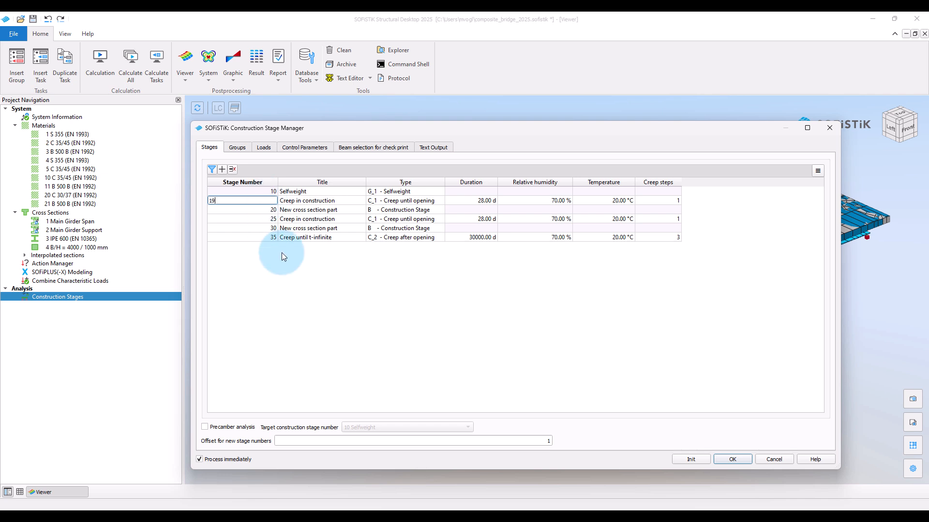
pyautogui.click(304, 284)
pyautogui.doubleClick(247, 211)
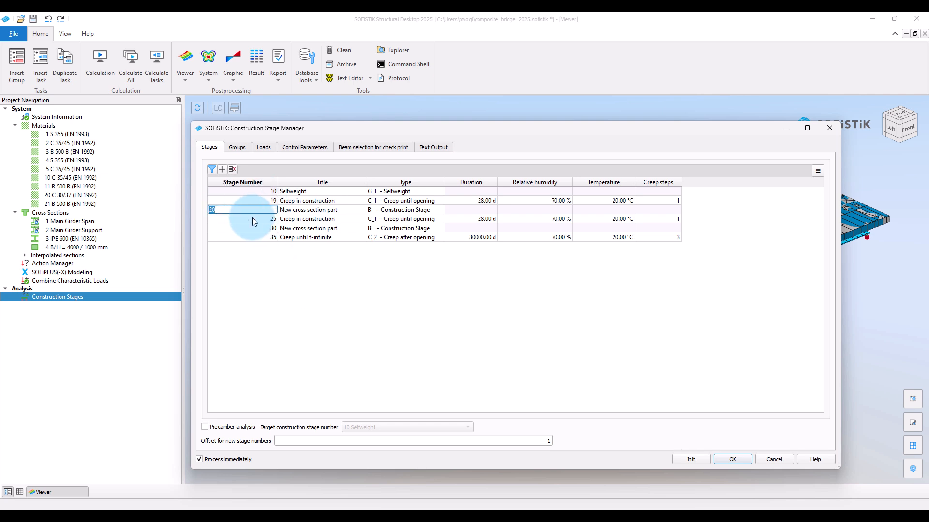
pyautogui.doubleClick(251, 218)
pyautogui.doubleClick(251, 228)
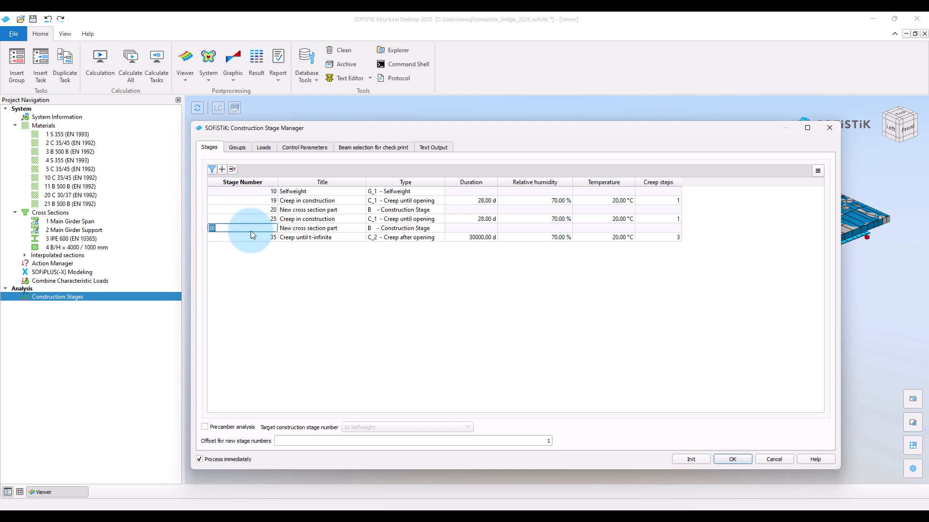
pyautogui.write('29')
pyautogui.doubleClick(263, 237)
pyautogui.write('30')
pyautogui.press('Return')
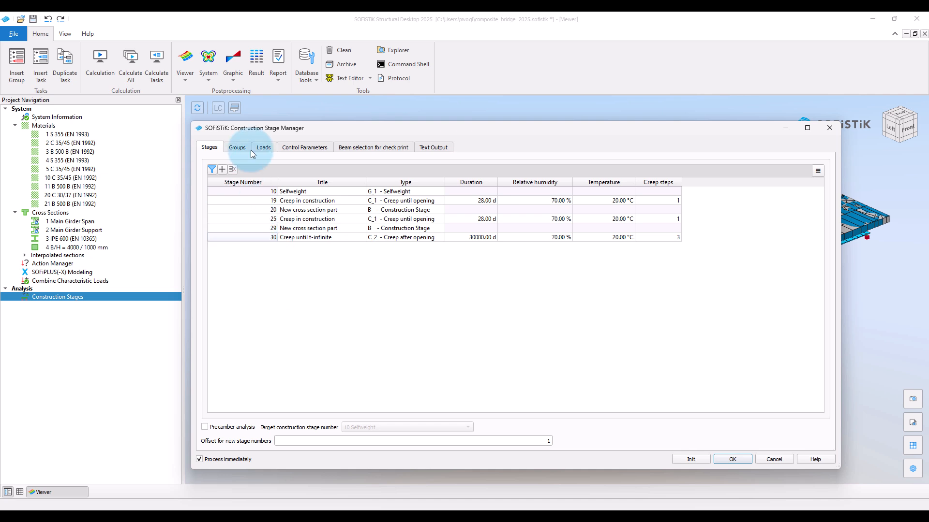
# Add three construction stages to the end of the stage table, numbered 40, 45 and 46.
pyautogui.click(223, 171)
pyautogui.doubleClick(271, 247)
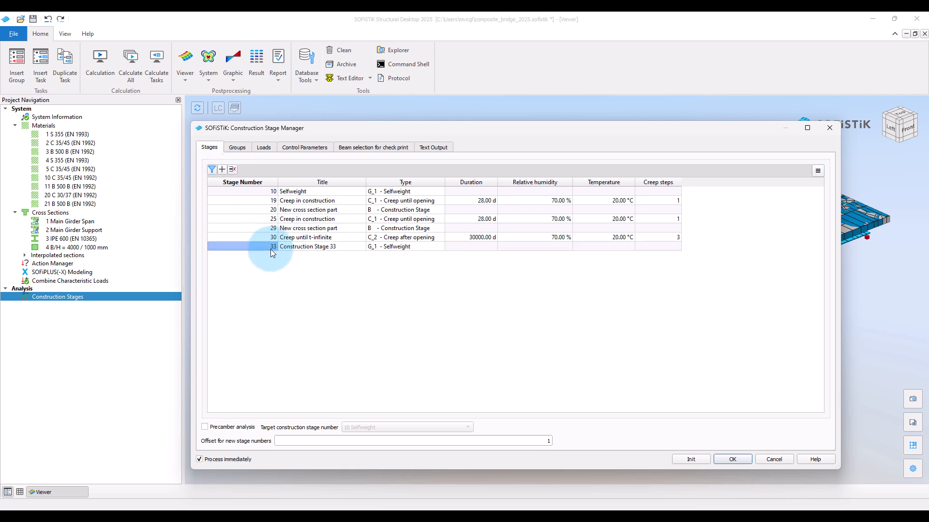
pyautogui.write('40')
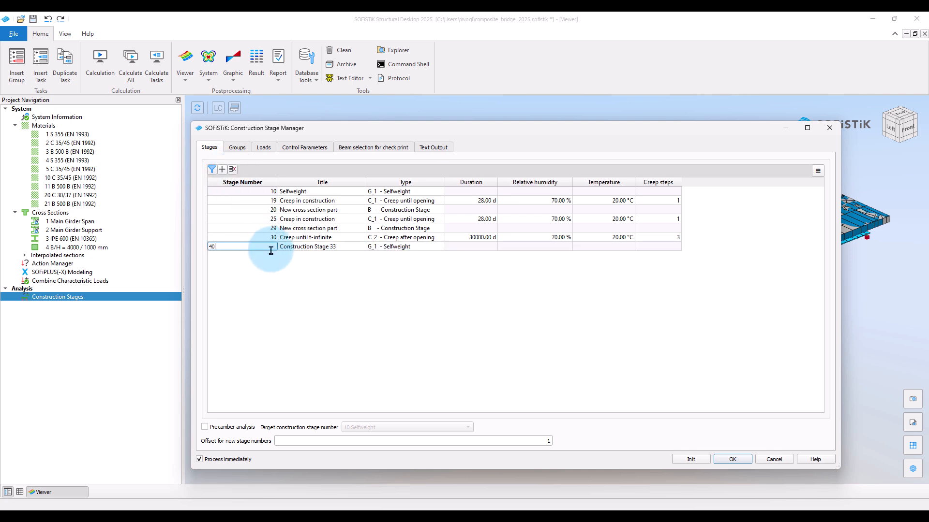
pyautogui.press('Return')
pyautogui.click(222, 169)
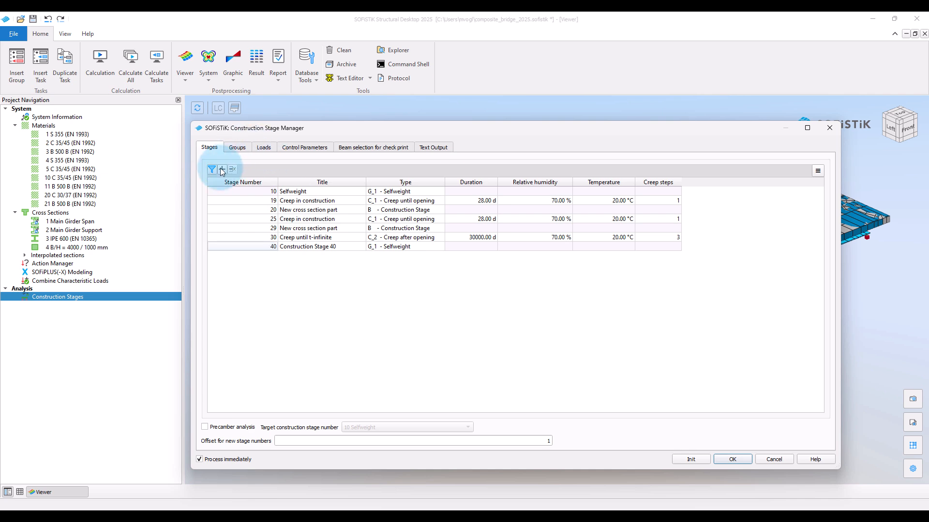
pyautogui.doubleClick(274, 257)
pyautogui.write('45')
pyautogui.press('Return')
pyautogui.click(223, 168)
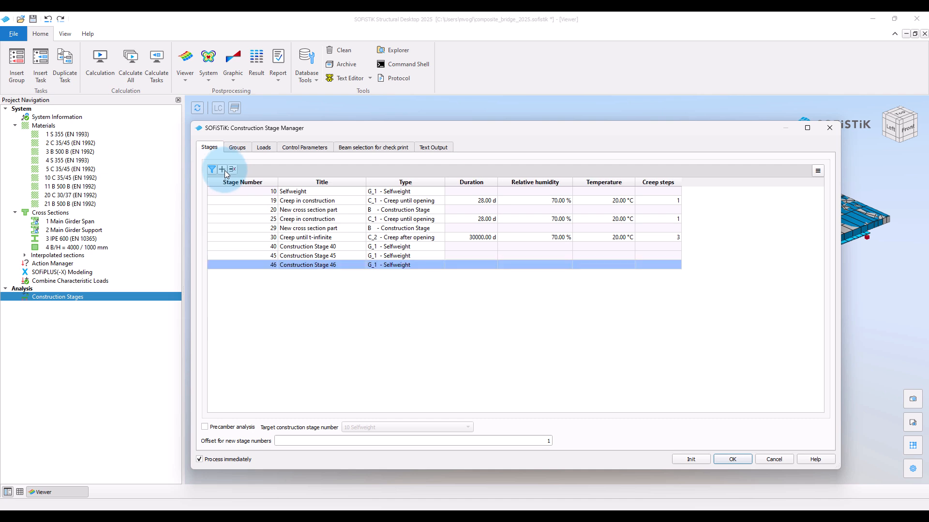
# Rename stage 19 as 'Wet concrete' and stage 20 as 'Concrete hardend'.
pyautogui.doubleClick(327, 201)
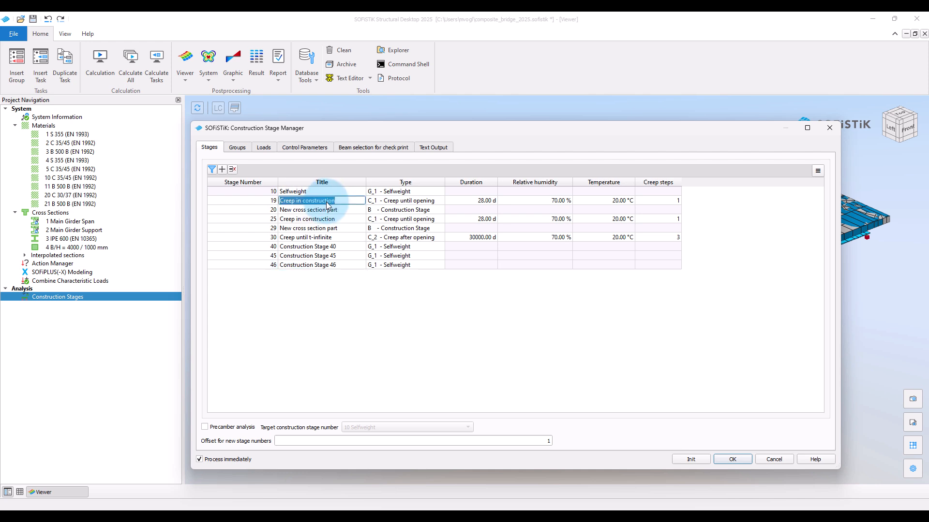
pyautogui.write('Wet concrete')
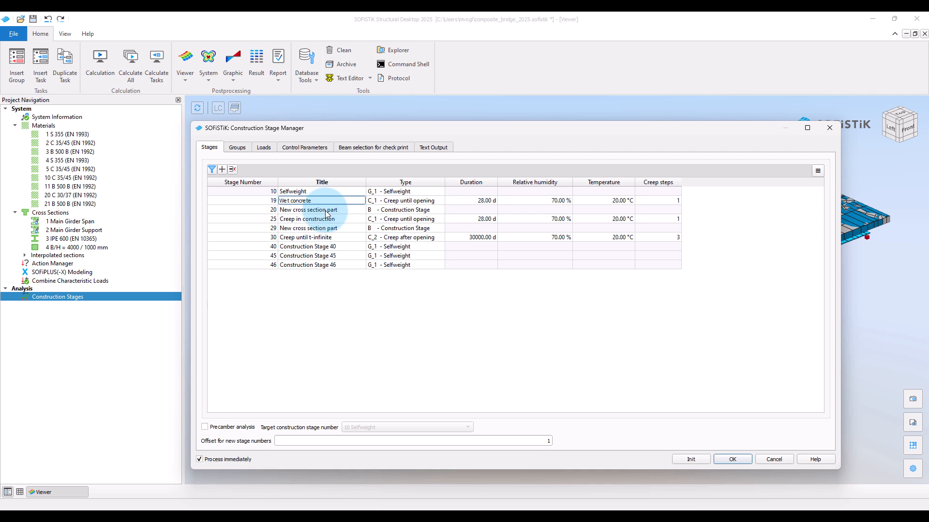
pyautogui.doubleClick(325, 210)
pyautogui.write('Concrete harde')
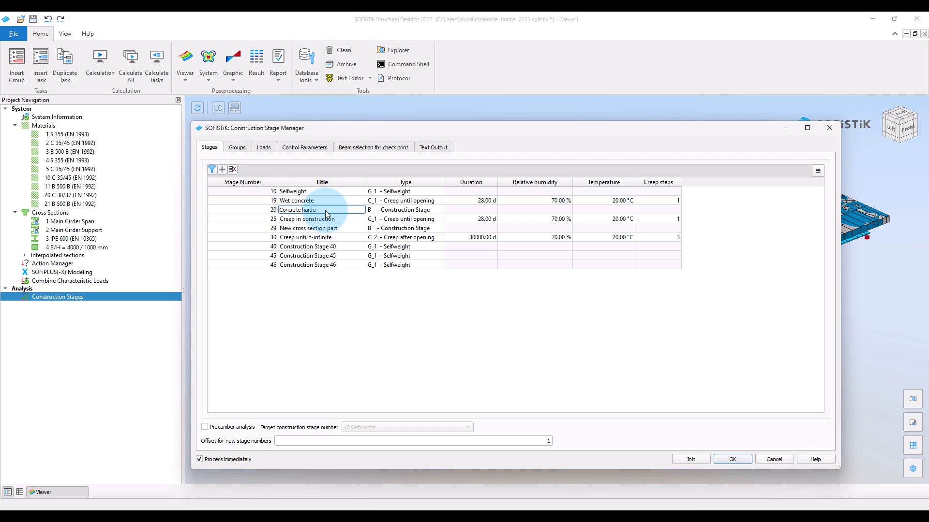
pyautogui.write('nd')
pyautogui.click(328, 219)
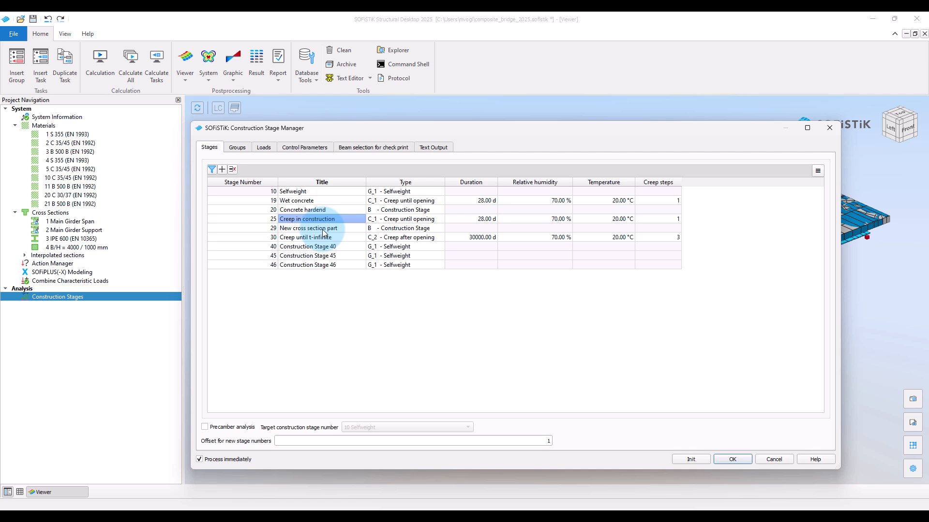
# Rename stage 29 as 'Wet concrete' and stage 30 as 'Concrete hardened'.
pyautogui.doubleClick(323, 228)
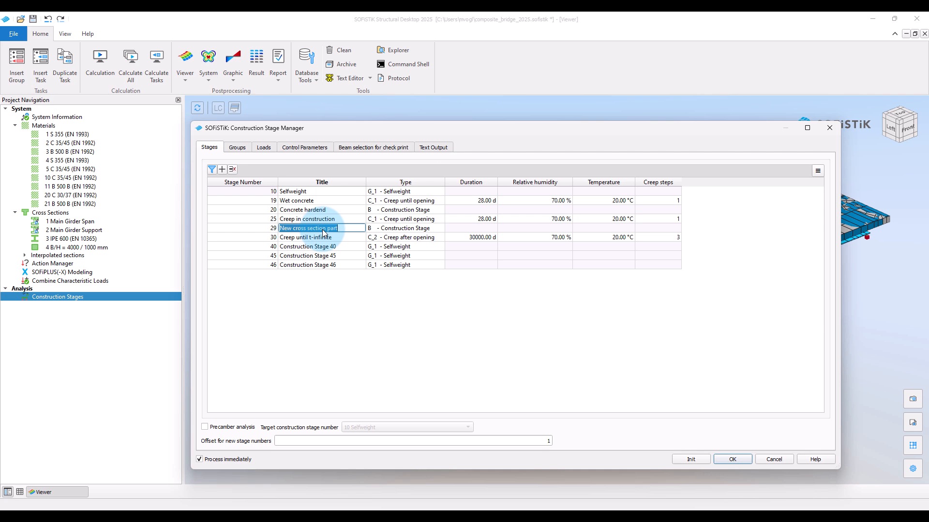
pyautogui.write('Wet')
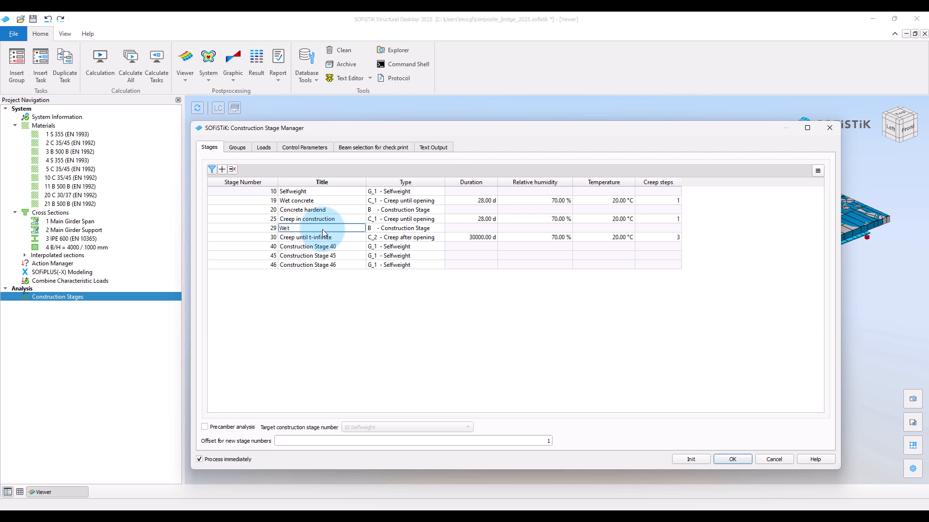
pyautogui.write(' concrete')
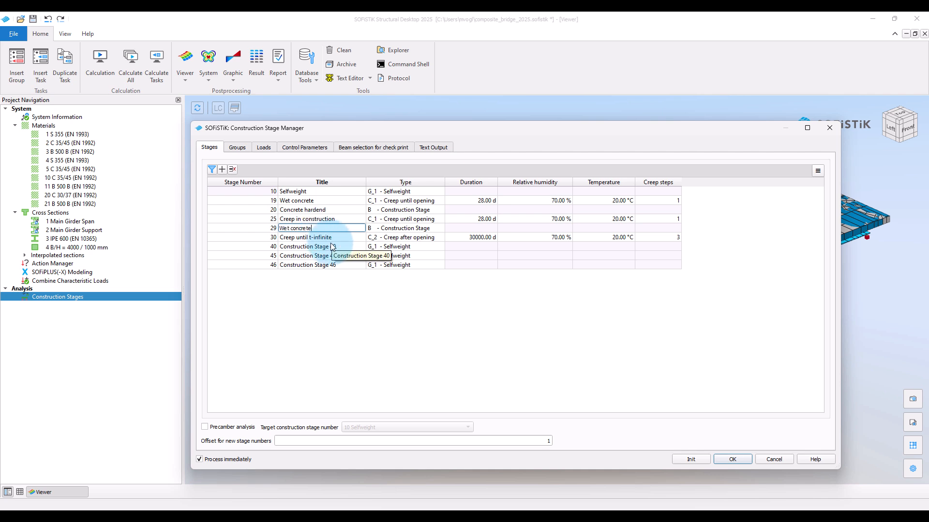
pyautogui.doubleClick(337, 237)
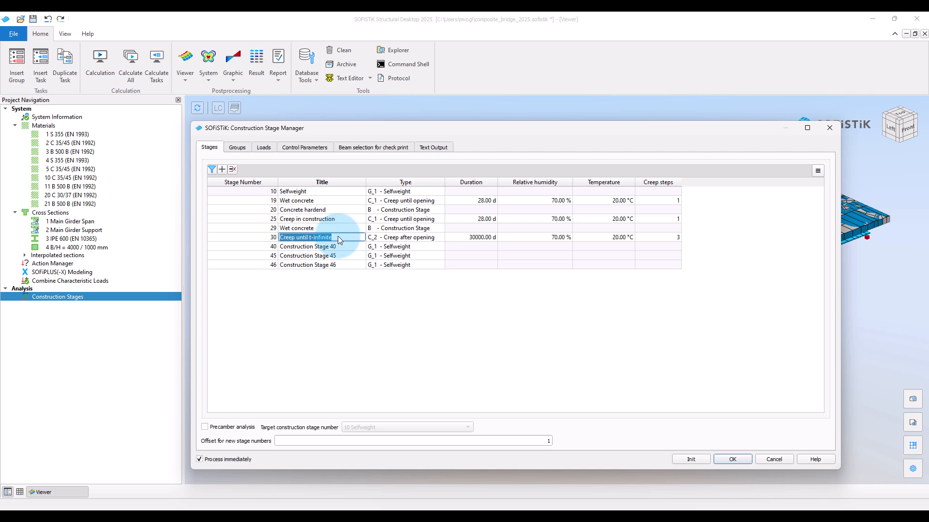
pyautogui.write('Concrete hardened')
# Rename stage 40 as 'additional dead loads'.
pyautogui.doubleClick(306, 247)
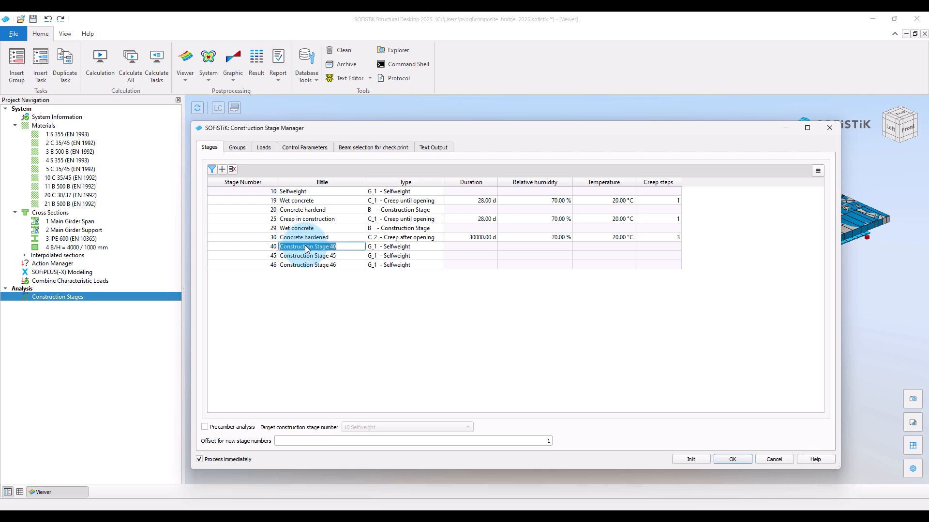
pyautogui.write('ad')
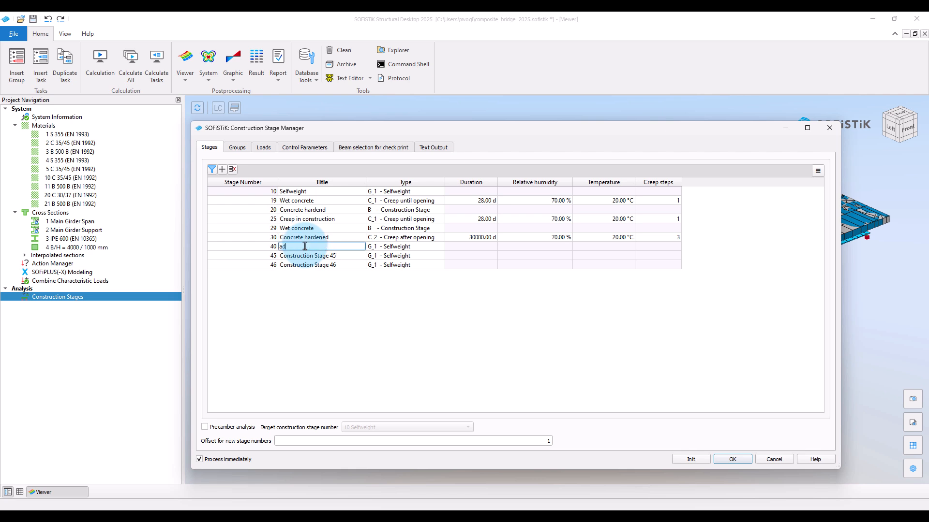
pyautogui.write('ditional dead loads')
pyautogui.click(332, 288)
pyautogui.doubleClick(327, 259)
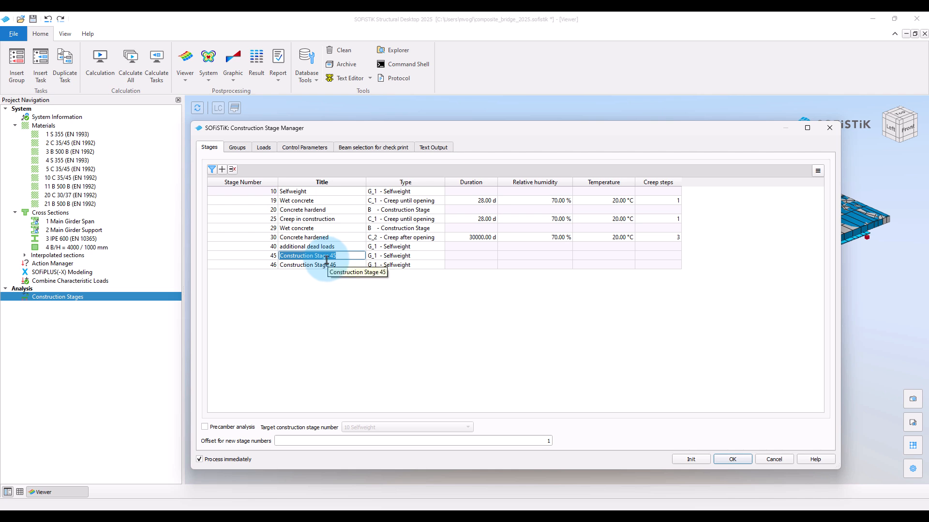
pyautogui.click(333, 283)
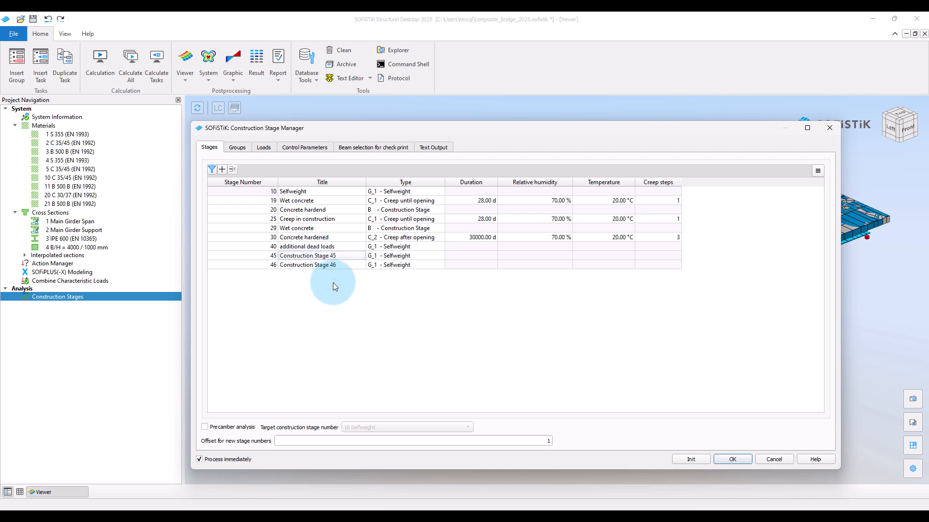
# Rename construction stages 25 and 45 as 'creep t1'.
pyautogui.doubleClick(316, 221)
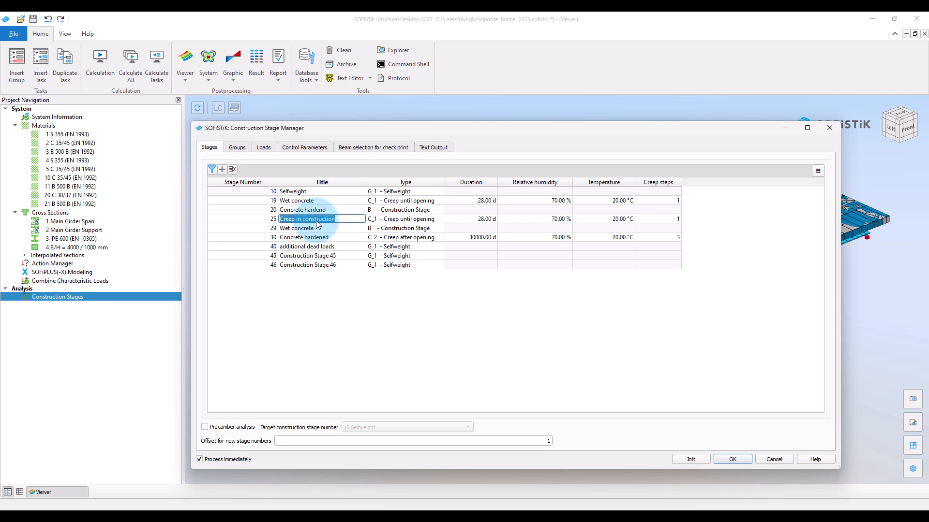
pyautogui.write('creep t1')
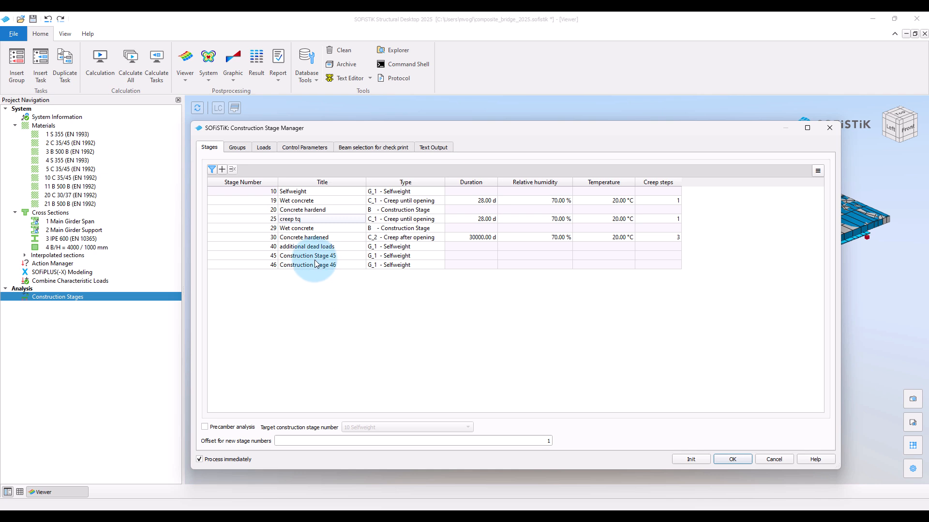
pyautogui.click(326, 279)
pyautogui.doubleClick(341, 255)
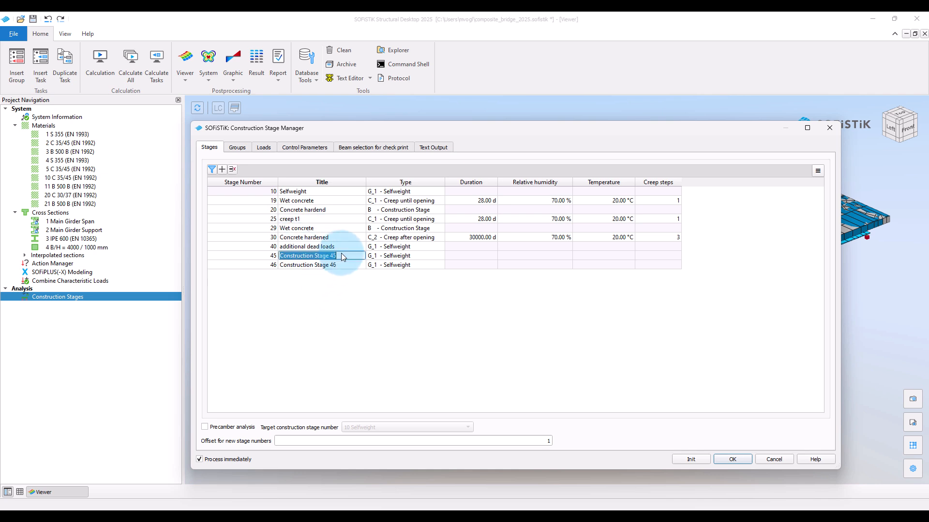
pyautogui.write('creep t1')
pyautogui.click(337, 292)
# Rename construction stage 46 as 'creep tinf'.
pyautogui.doubleClick(339, 265)
pyautogui.write('cree')
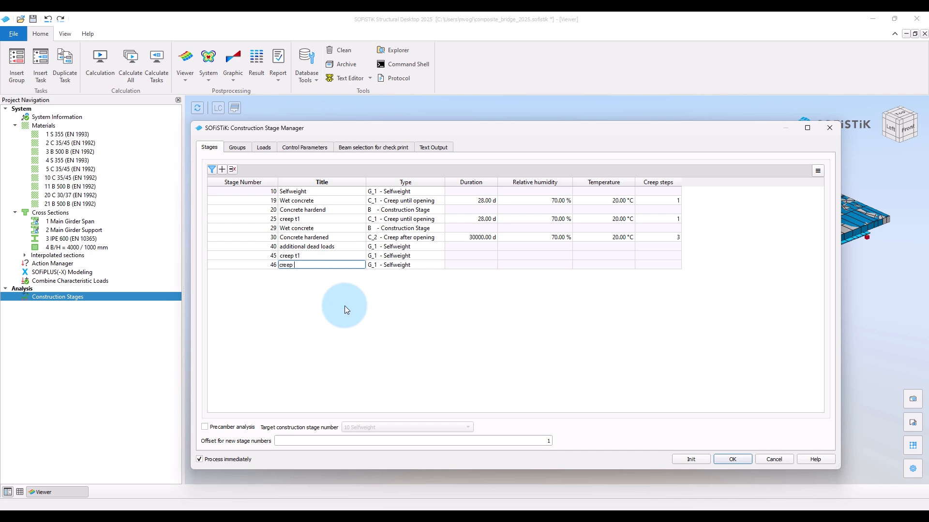
pyautogui.write('p ti')
pyautogui.write('nf')
pyautogui.press('Return')
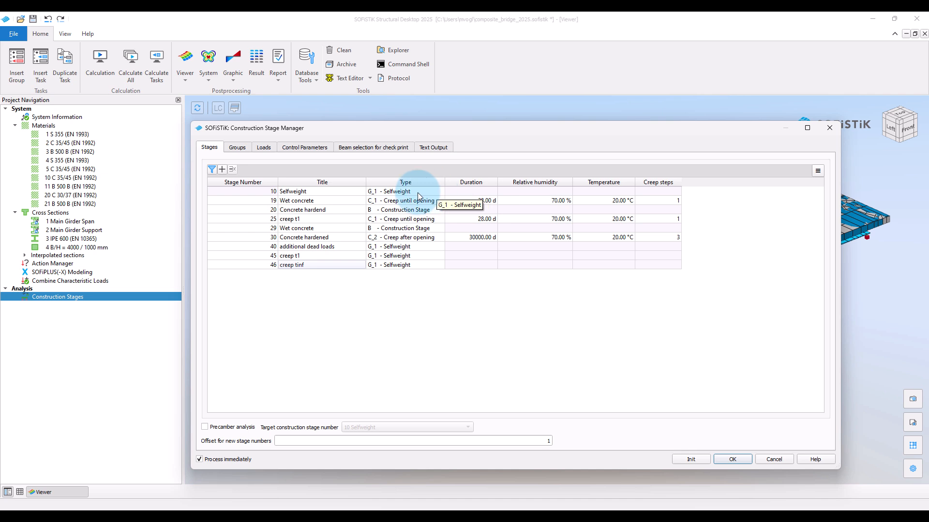
# Set the type of the two 'Wet concrete' stages, 19 and 29, to G_1 - Selfweight.
pyautogui.click(393, 204)
pyautogui.click(393, 203)
pyautogui.click(393, 202)
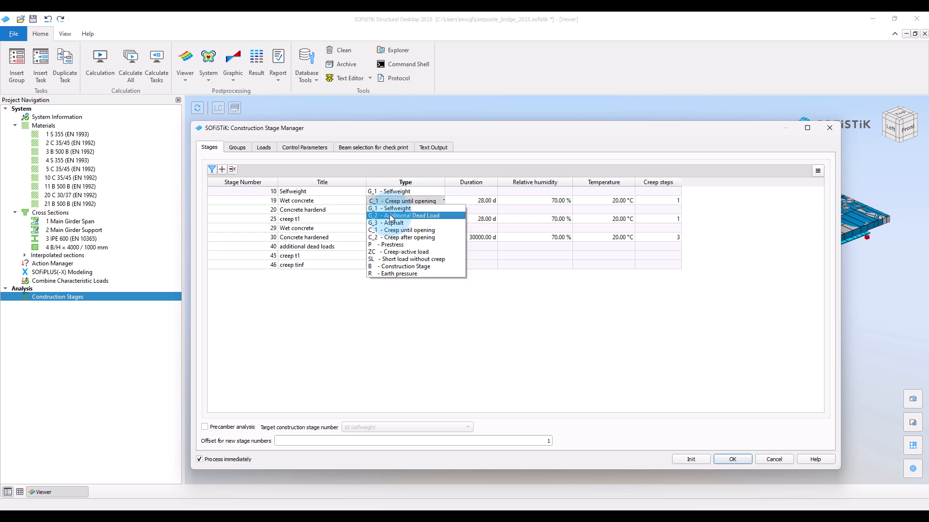
pyautogui.click(394, 209)
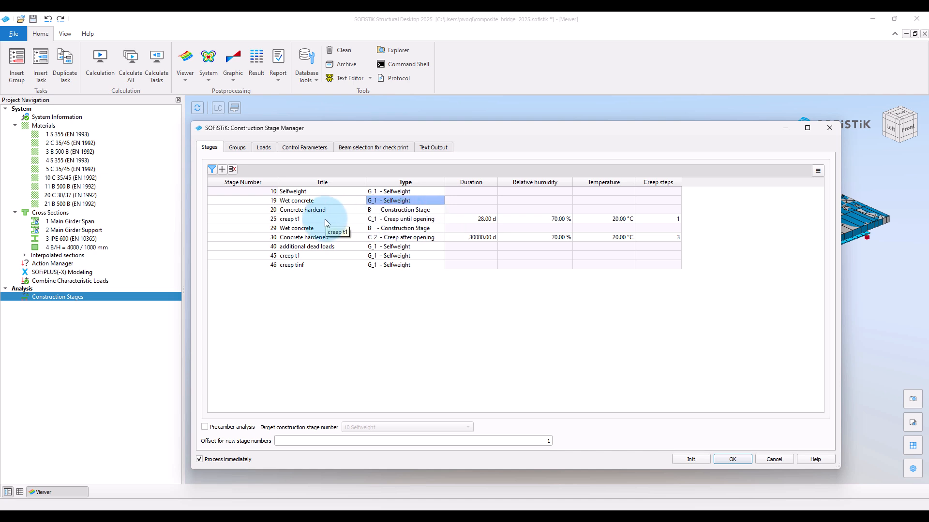
pyautogui.click(409, 231)
pyautogui.click(409, 231)
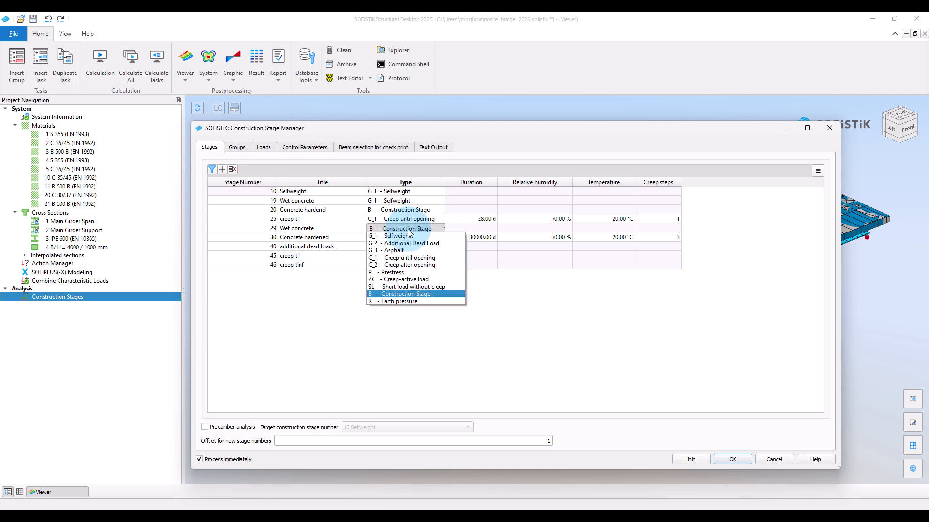
pyautogui.click(408, 236)
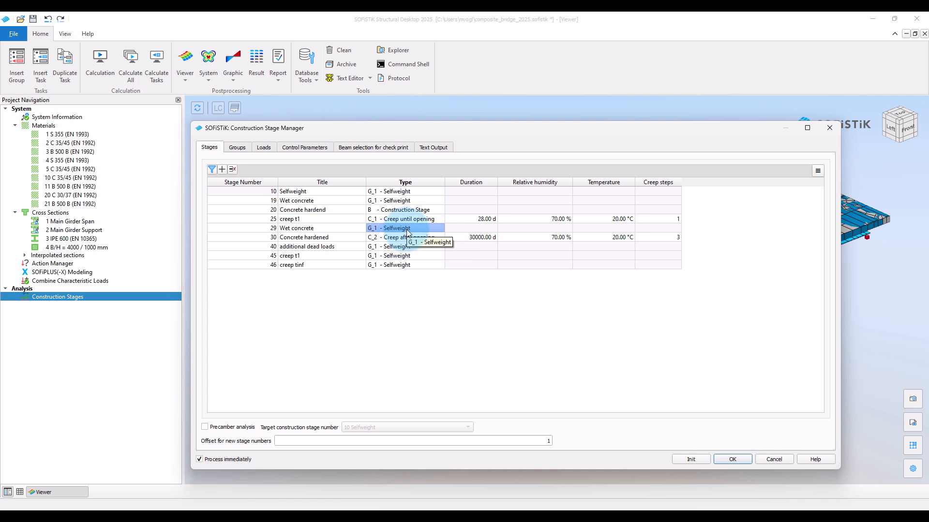
# Set the type of stage 30 to B - Construction Stage and of stage 40 to G_2 - Additional Dead Load.
pyautogui.click(413, 242)
pyautogui.click(413, 241)
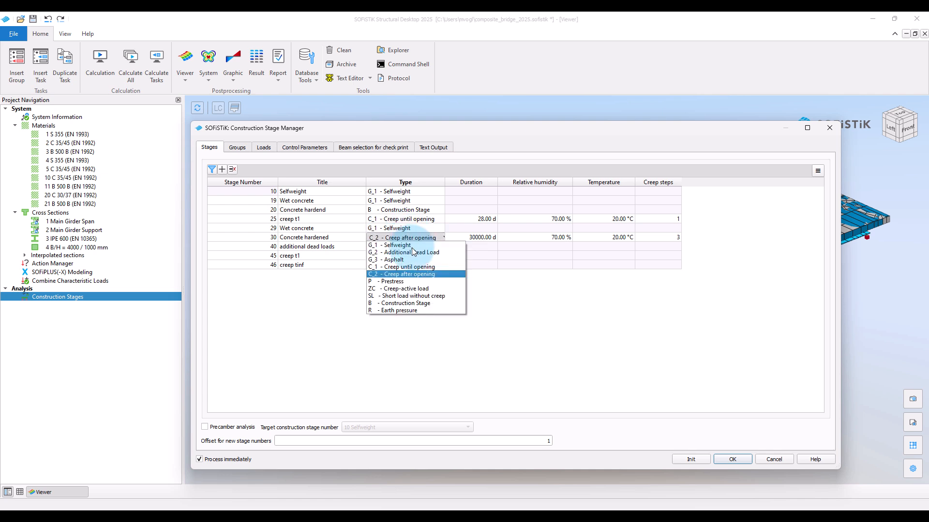
pyautogui.click(409, 285)
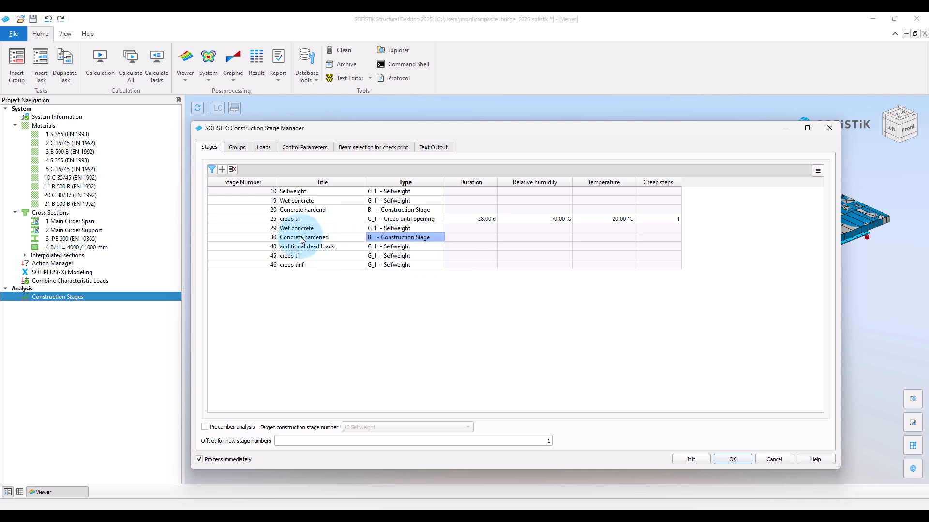
pyautogui.click(399, 247)
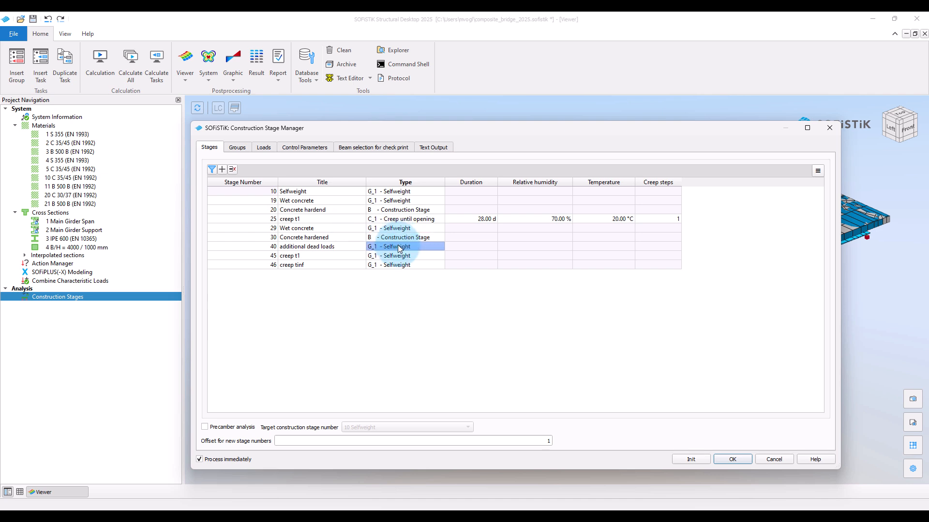
pyautogui.click(400, 247)
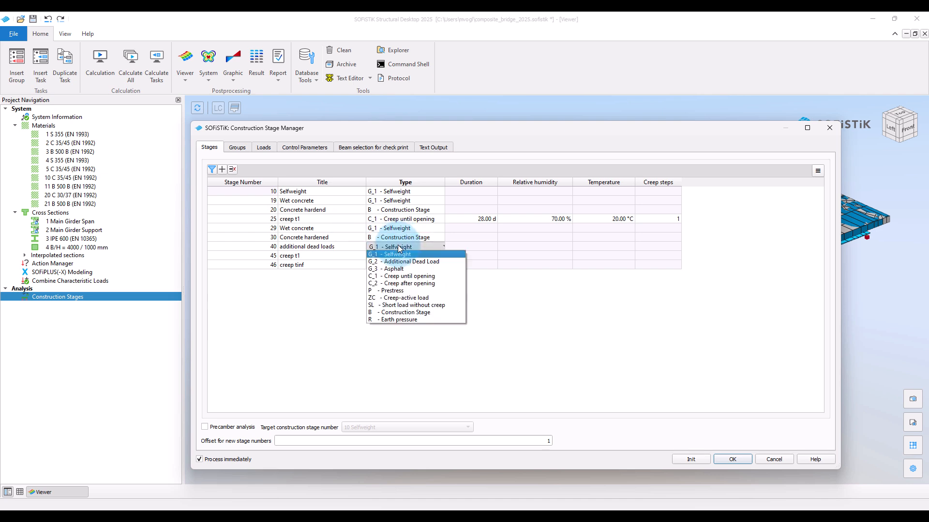
pyautogui.click(377, 262)
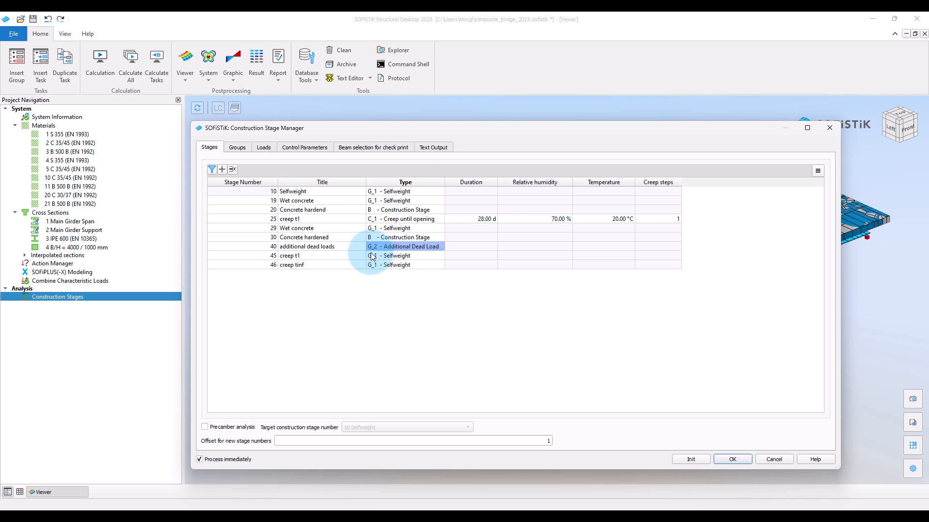
# Set the type of stage 45 to C_1 - Creep until opening and of stage 46 to C_2 - Creep after opening.
pyautogui.click(386, 259)
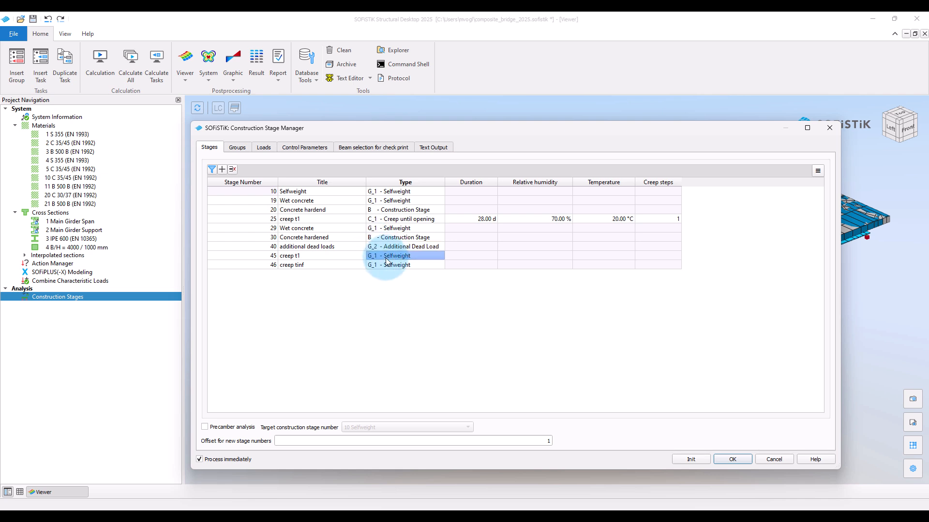
pyautogui.click(386, 258)
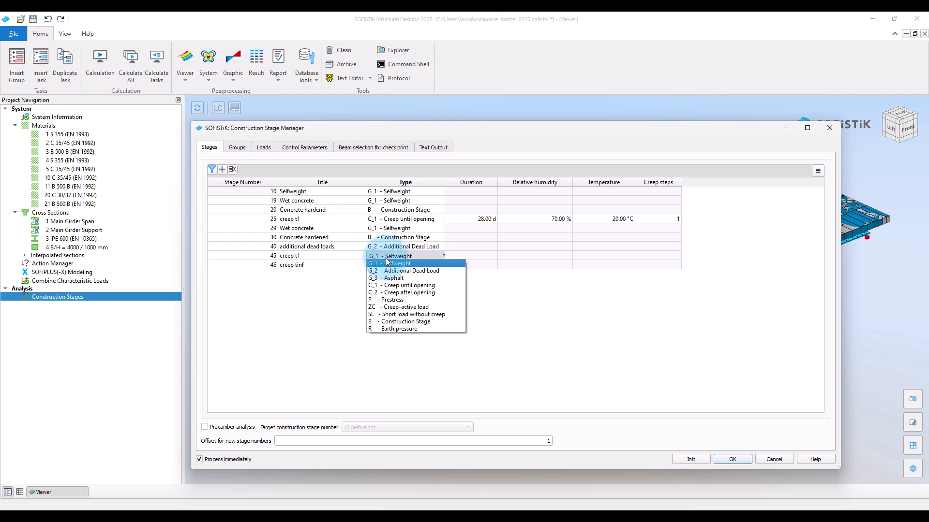
pyautogui.click(392, 286)
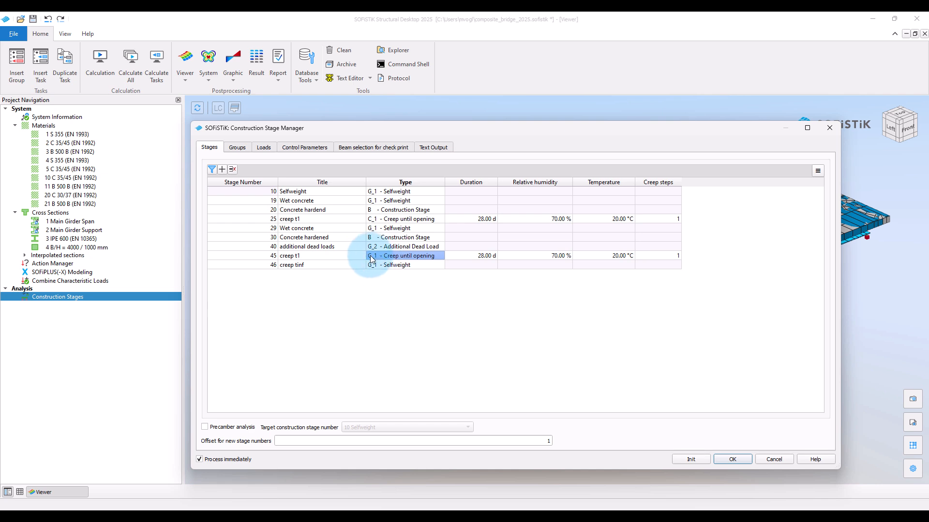
pyautogui.click(402, 265)
pyautogui.click(402, 265)
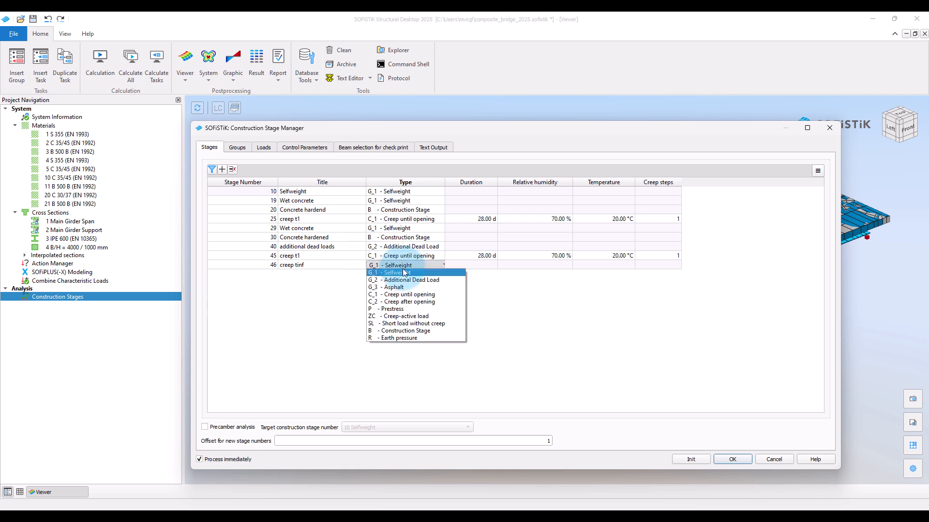
pyautogui.click(402, 302)
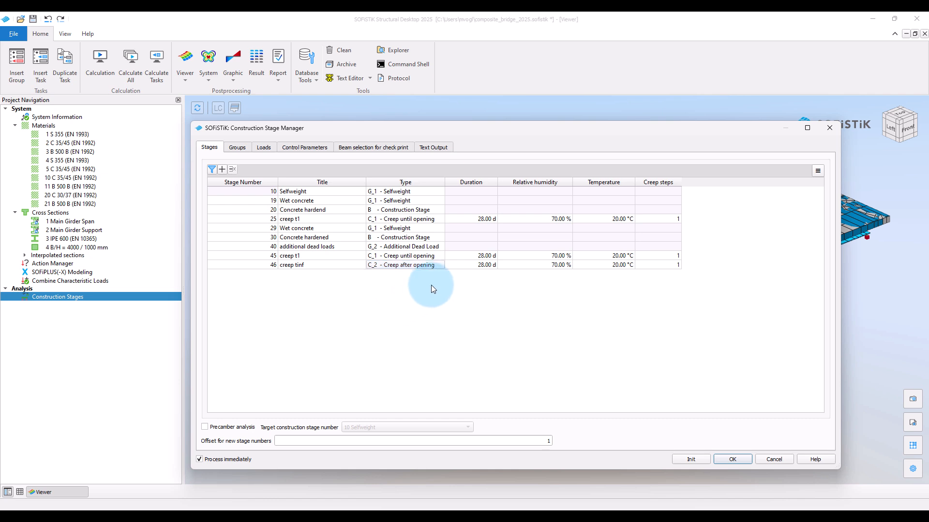
# Set the duration of stage 46, 'creep tinf', to 30000 days.
pyautogui.press('Tab')
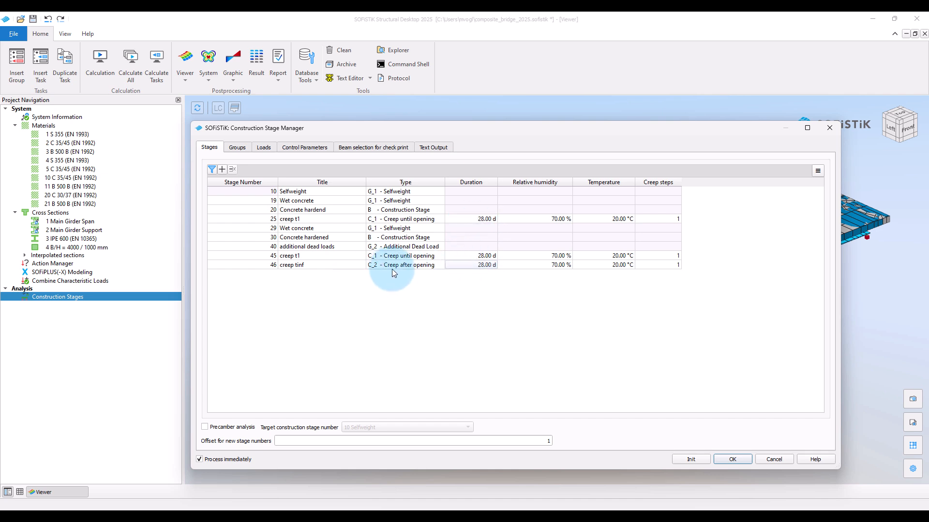
pyautogui.doubleClick(462, 268)
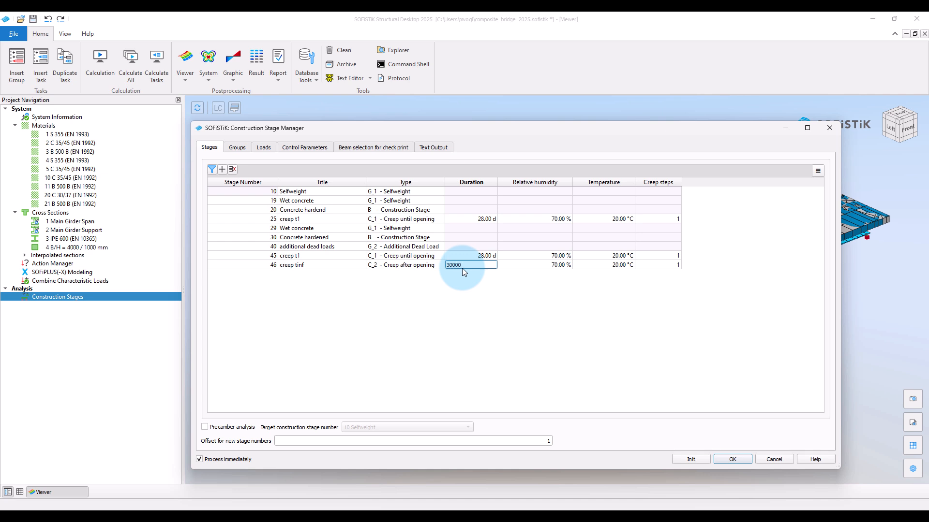
pyautogui.click(501, 312)
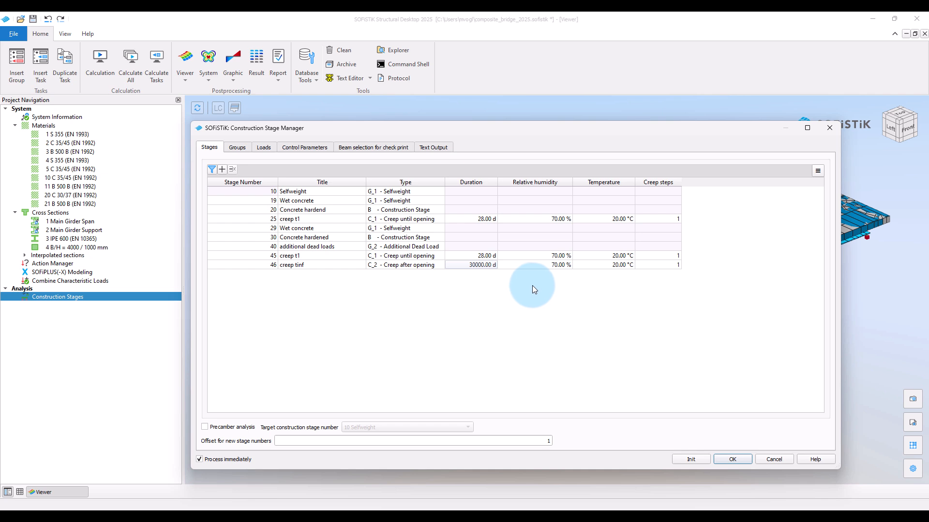
# Set the relative humidity of the creep stages 25, 45 and 46 to 80 %.
pyautogui.doubleClick(548, 219)
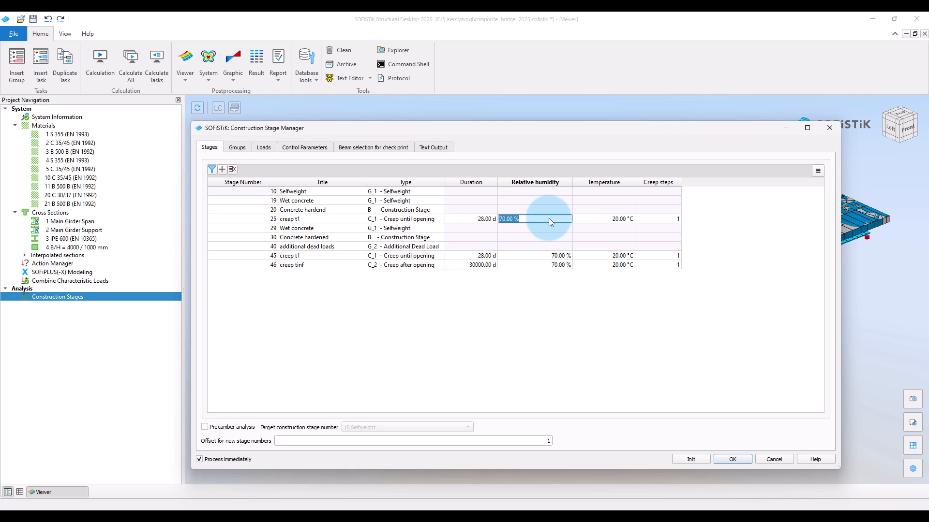
pyautogui.write('80')
pyautogui.doubleClick(549, 256)
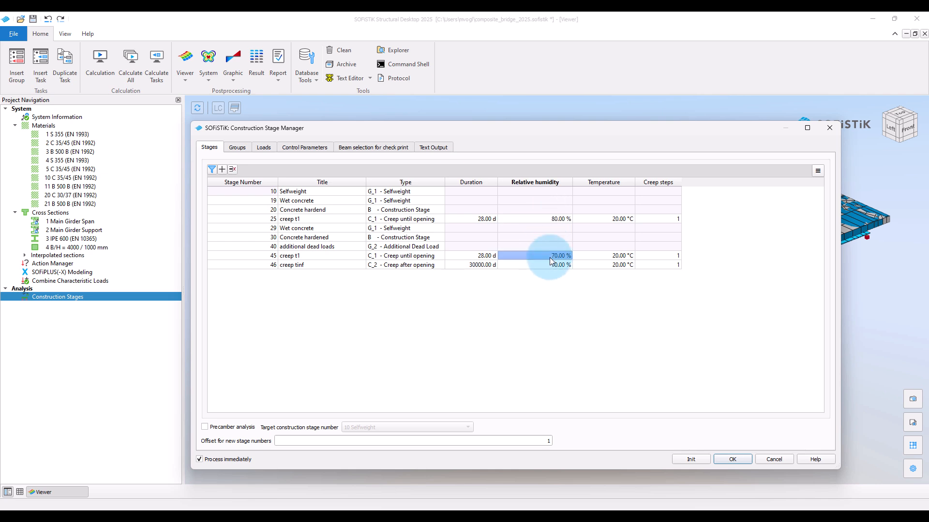
pyautogui.write('80')
pyautogui.doubleClick(546, 266)
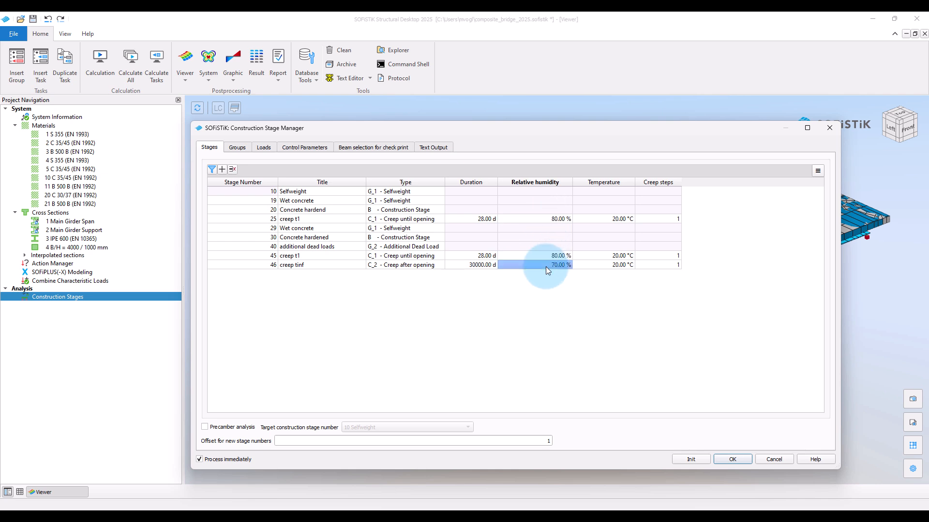
pyautogui.write('80')
pyautogui.press('Return')
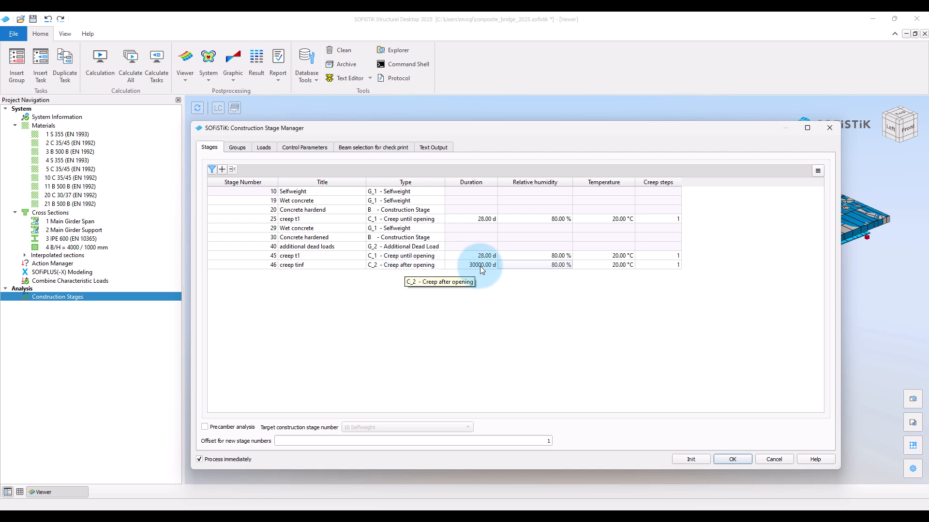
# Set the number of creep steps of stage 46 to 3.
pyautogui.click(664, 265)
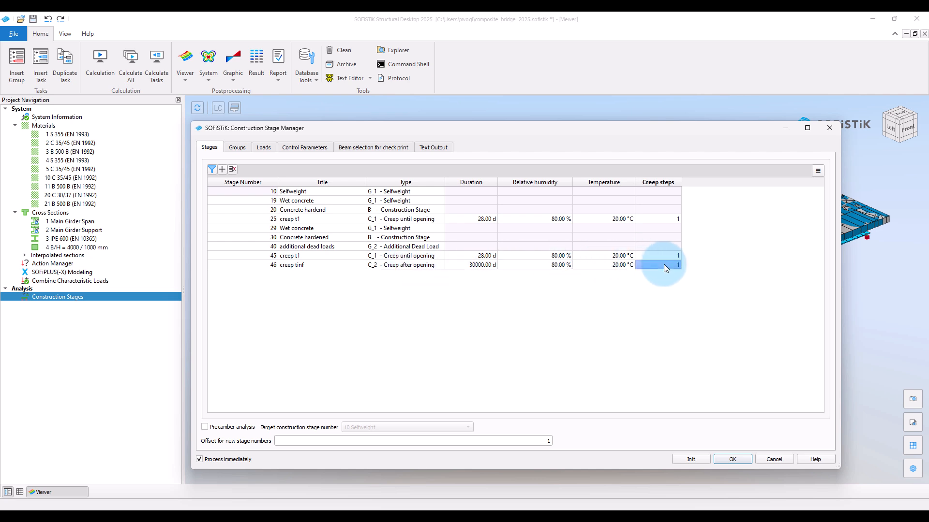
pyautogui.write('3')
pyautogui.press('Return')
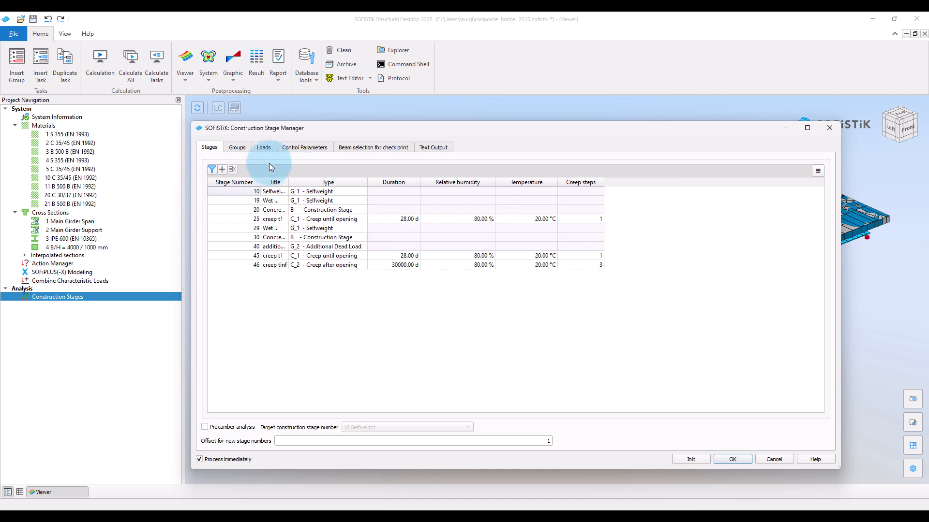
# Open the stages' group settings and, in System Visualization, hide the Quad elements of groups 2 and 3 to examine the remaining bridge structure.
pyautogui.click(239, 147)
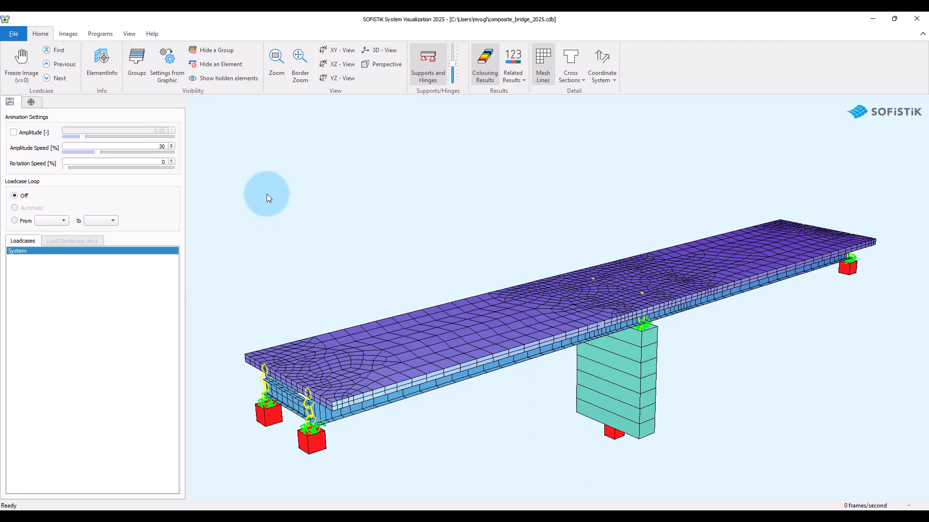
pyautogui.click(136, 61)
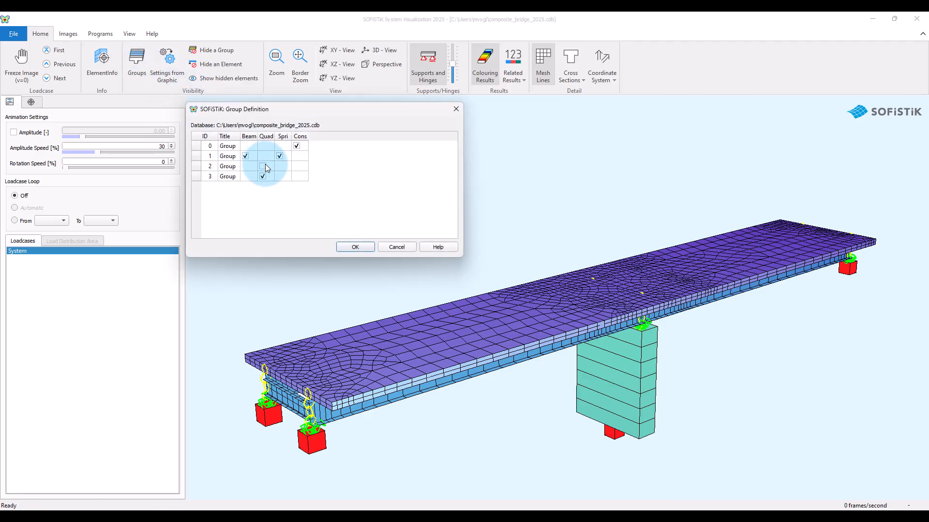
pyautogui.click(263, 176)
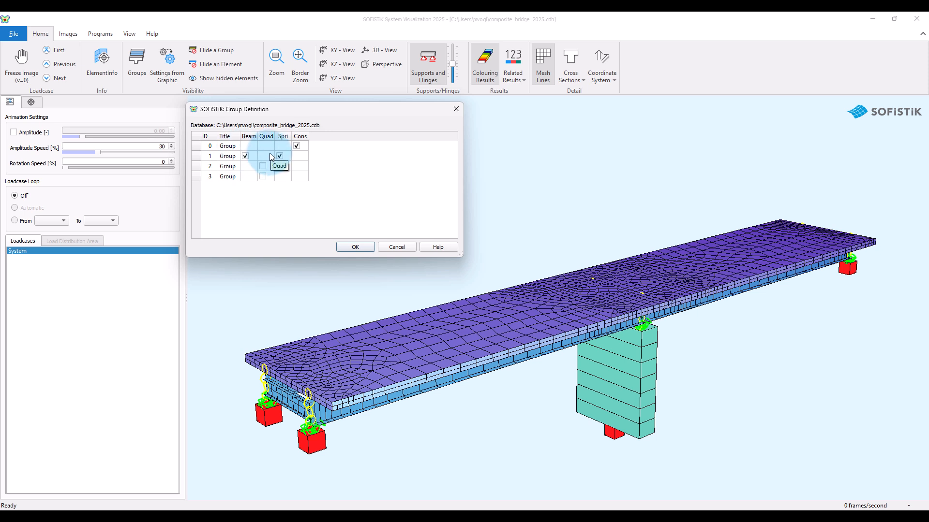
pyautogui.click(371, 247)
pyautogui.moveTo(455, 385)
pyautogui.mouseDown()
pyautogui.moveTo(477, 310)
pyautogui.moveTo(472, 275)
pyautogui.moveTo(460, 387)
pyautogui.mouseUp()
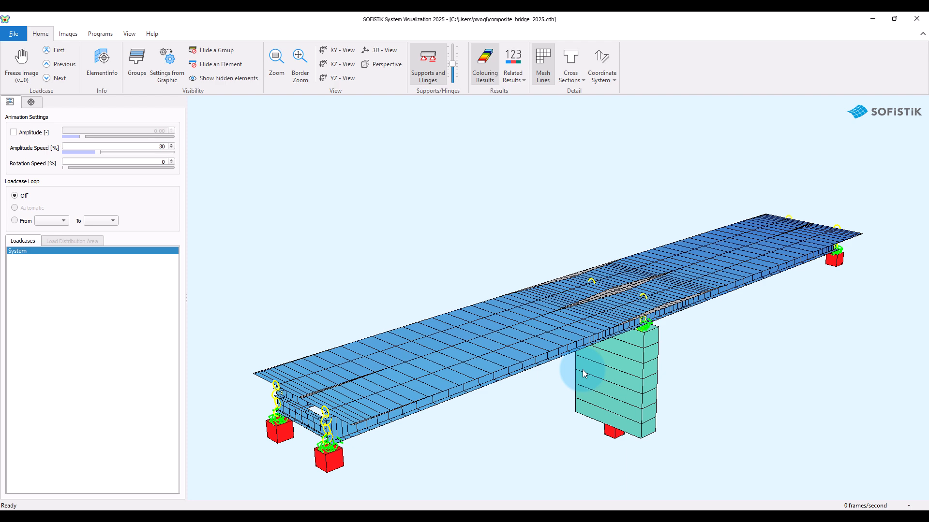
pyautogui.moveTo(584, 374); pyautogui.dragTo(590, 348)
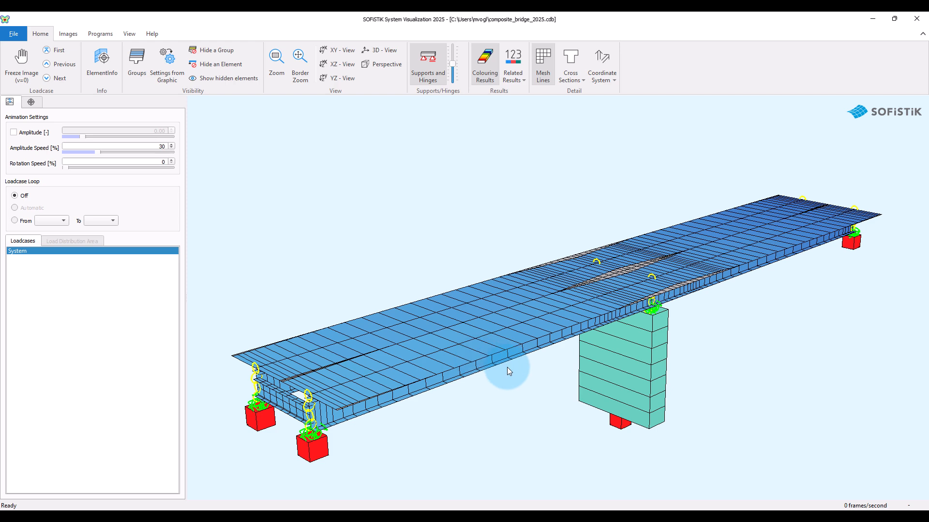
pyautogui.moveTo(560, 379); pyautogui.dragTo(570, 376)
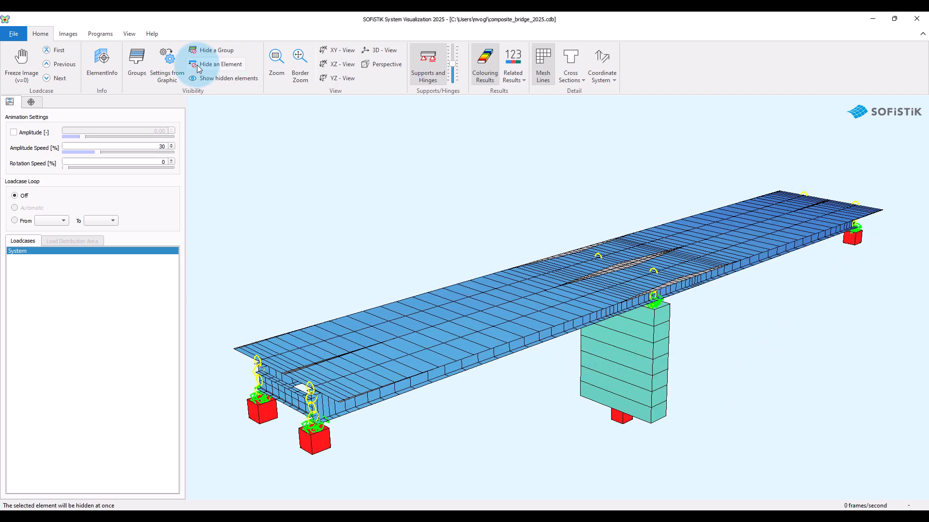
# Display only the Quad elements of group 2 to examine which deck parts belong to it.
pyautogui.click(136, 68)
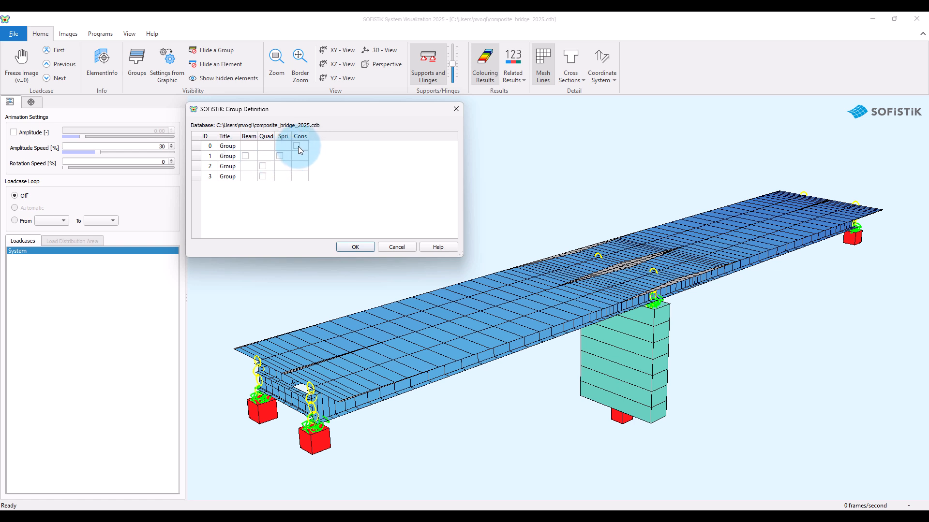
pyautogui.click(263, 167)
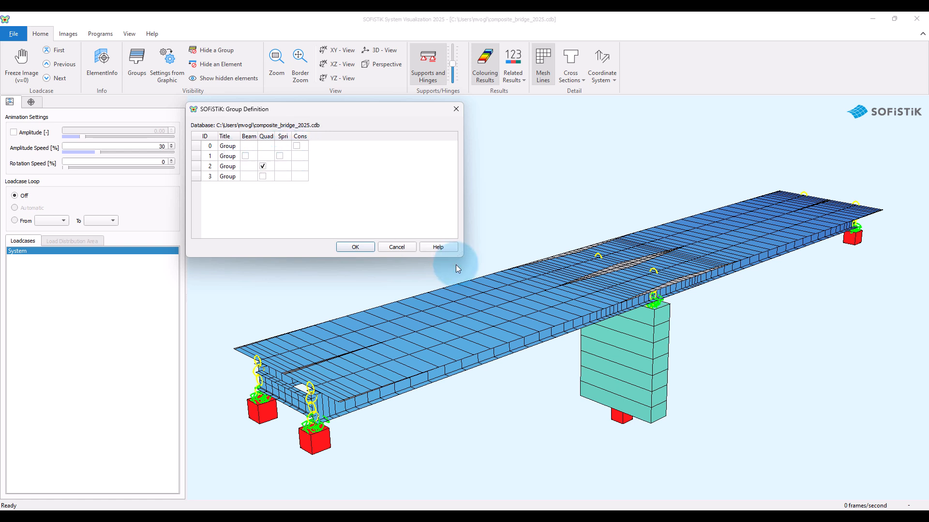
pyautogui.click(349, 247)
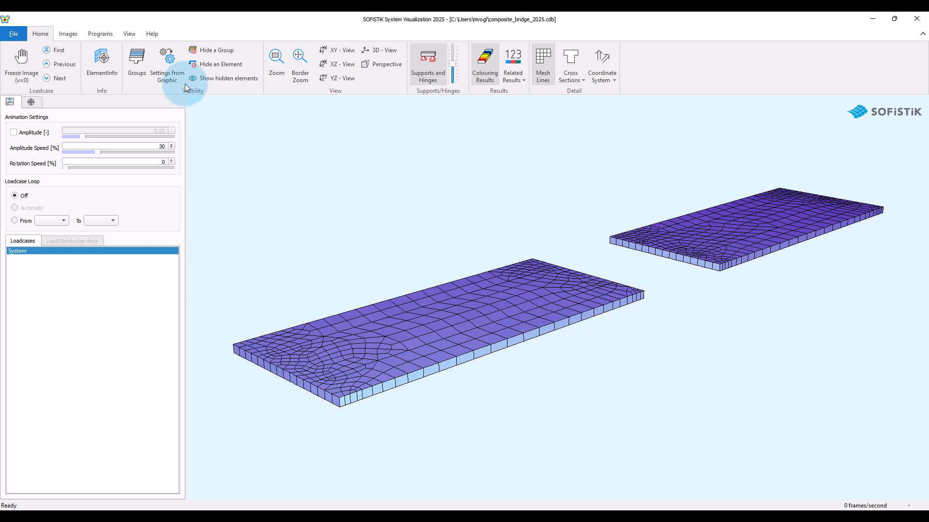
# Display only the Quad elements of group 3, and make all element groups visible again.
pyautogui.click(144, 68)
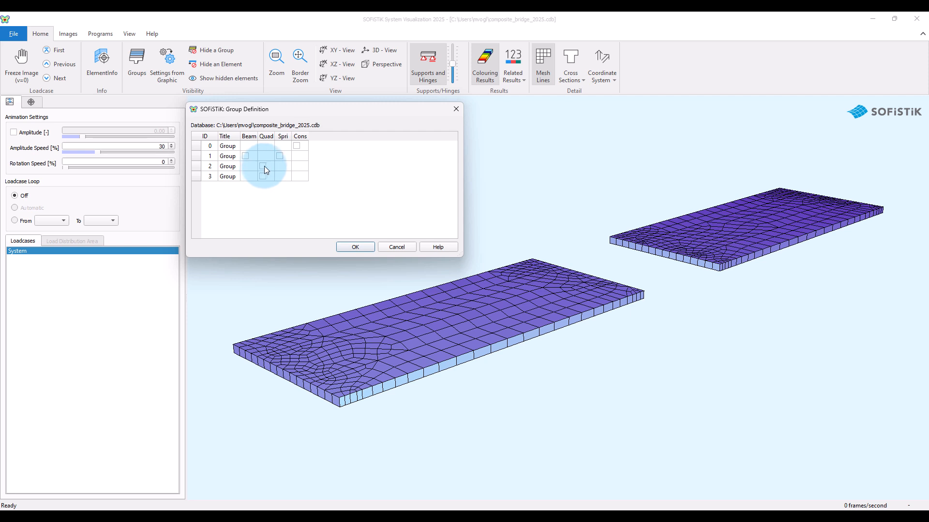
pyautogui.click(358, 247)
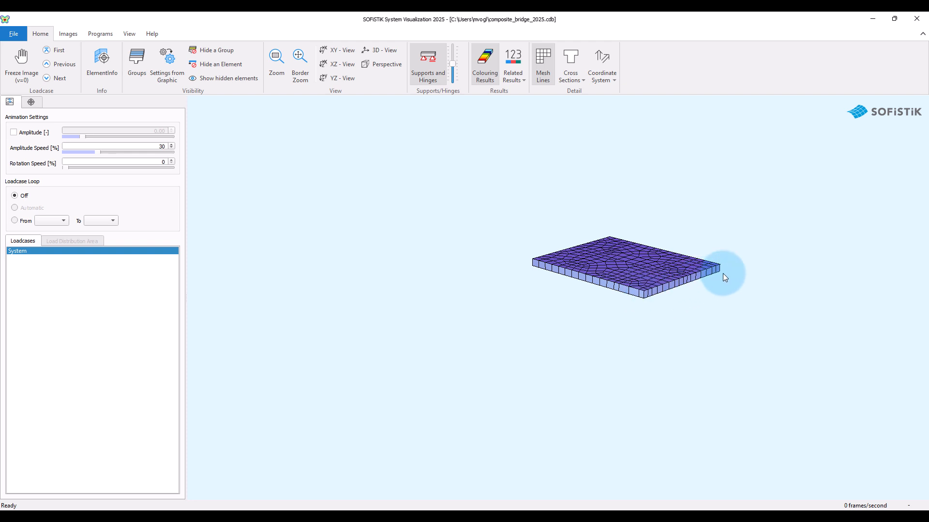
pyautogui.click(144, 71)
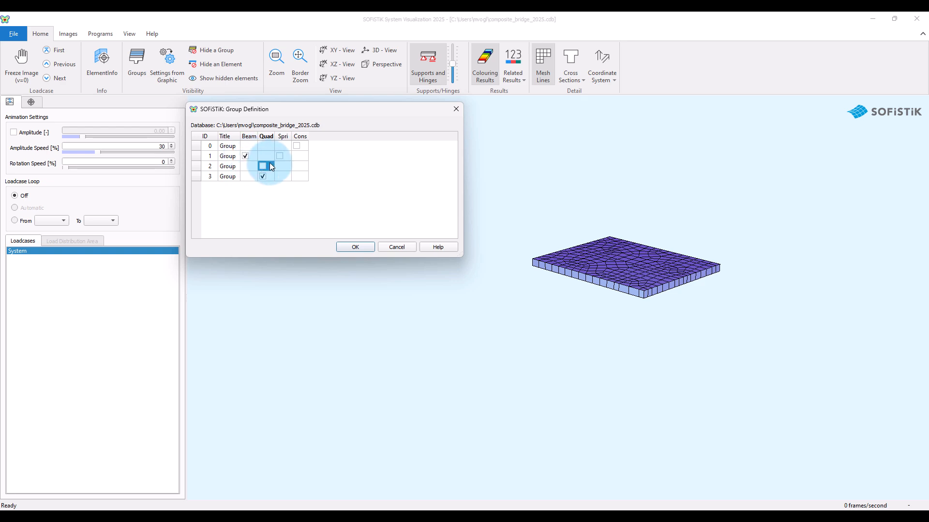
pyautogui.click(361, 246)
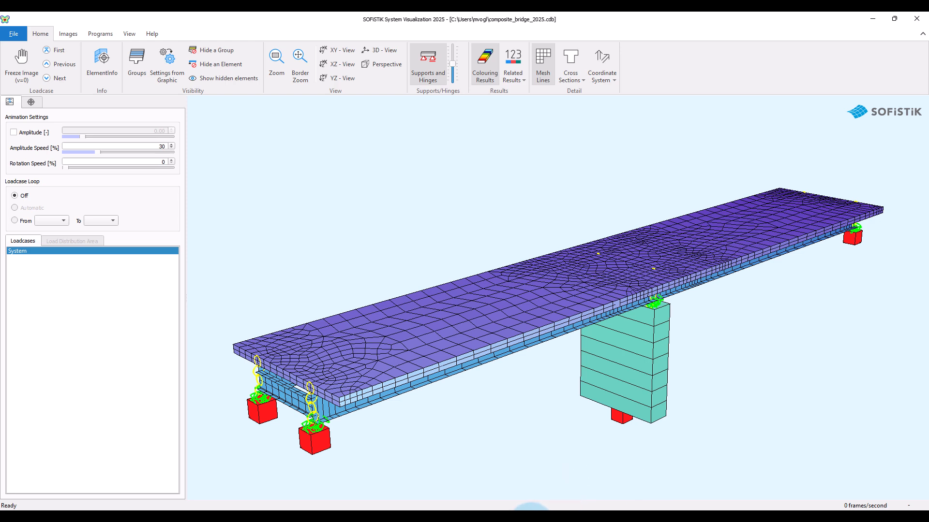
# In SOFiSTiK Structural Desktop's Construction Stage Manager, set the first activation of group 2 to stage '20 Concrete hardend' and widen the First Activation column.
pyautogui.click(528, 507)
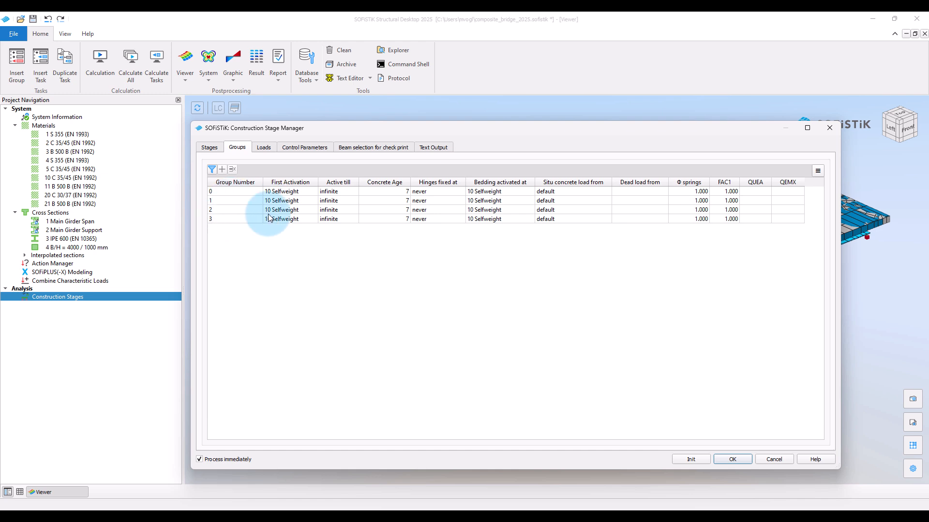
pyautogui.click(288, 209)
pyautogui.click(291, 209)
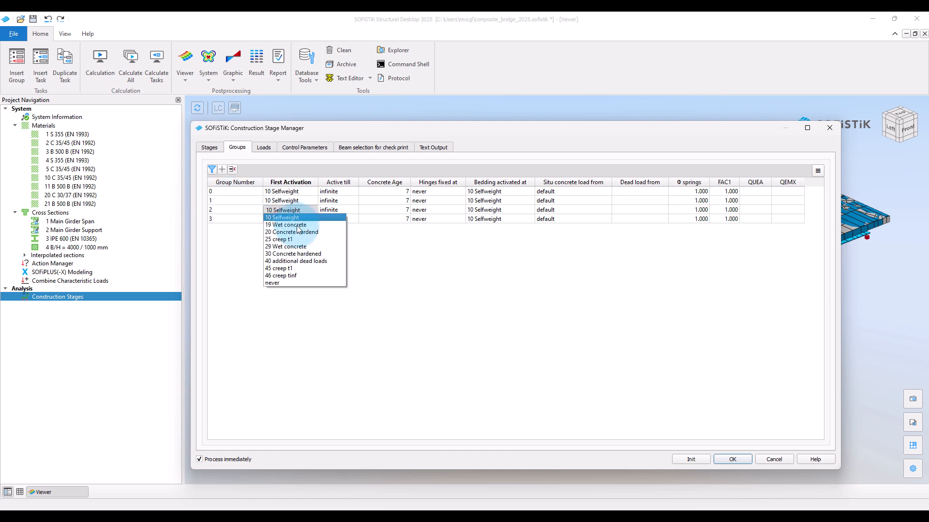
pyautogui.click(299, 232)
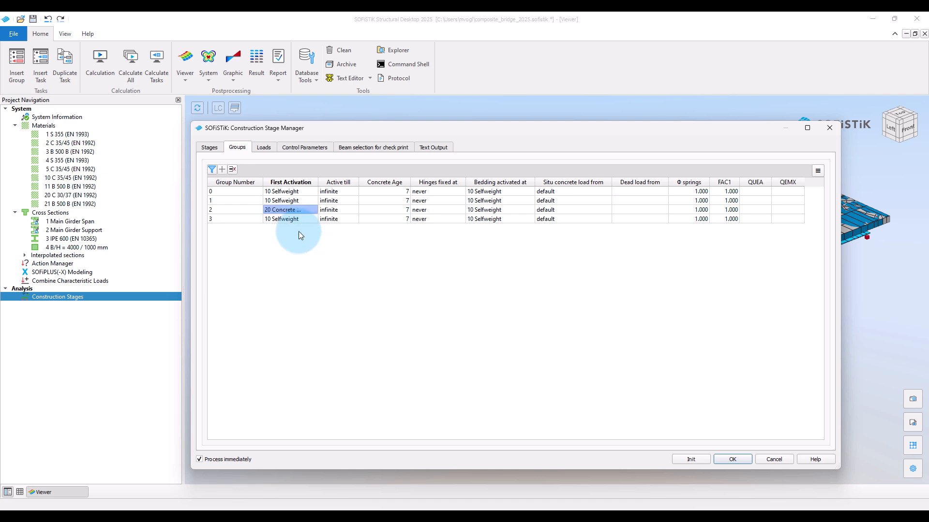
pyautogui.moveTo(317, 182); pyautogui.dragTo(342, 182)
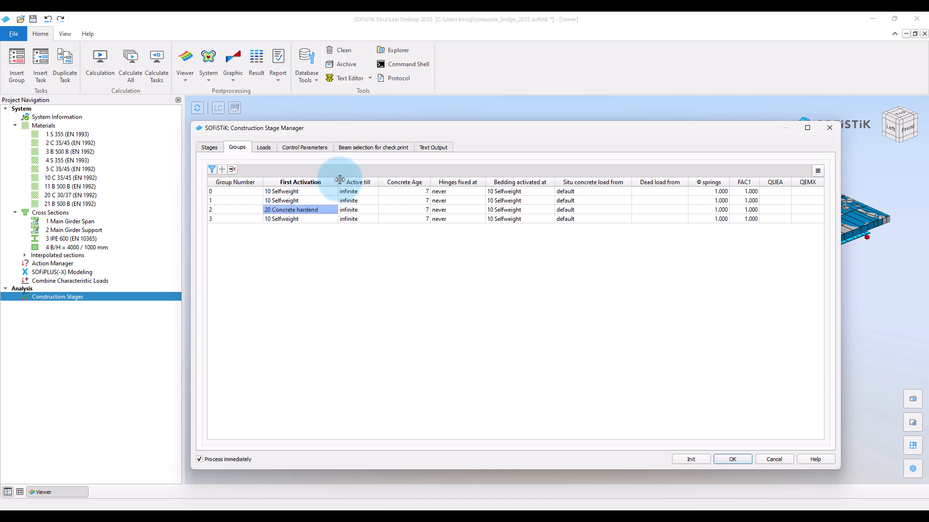
# Set the first activation of group 3 to stage '30 Concrete hardened'.
pyautogui.click(277, 218)
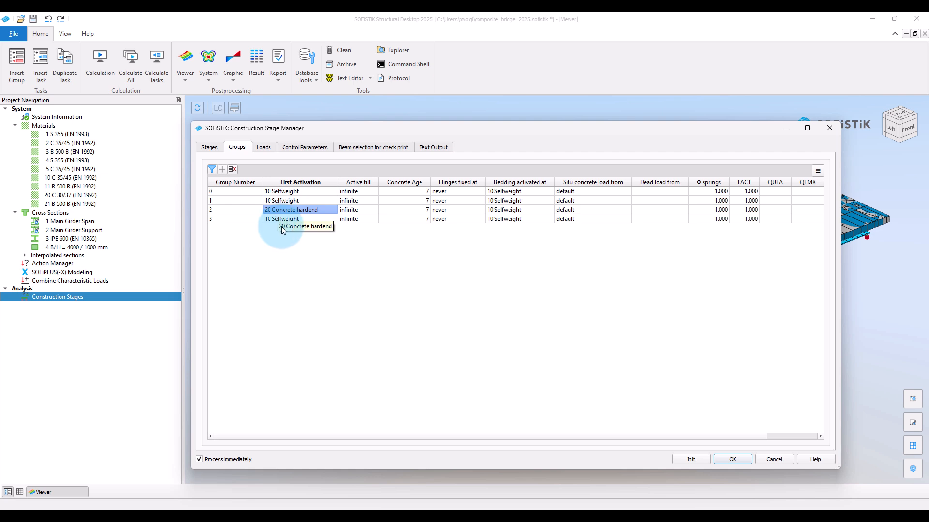
pyautogui.click(291, 221)
pyautogui.click(292, 221)
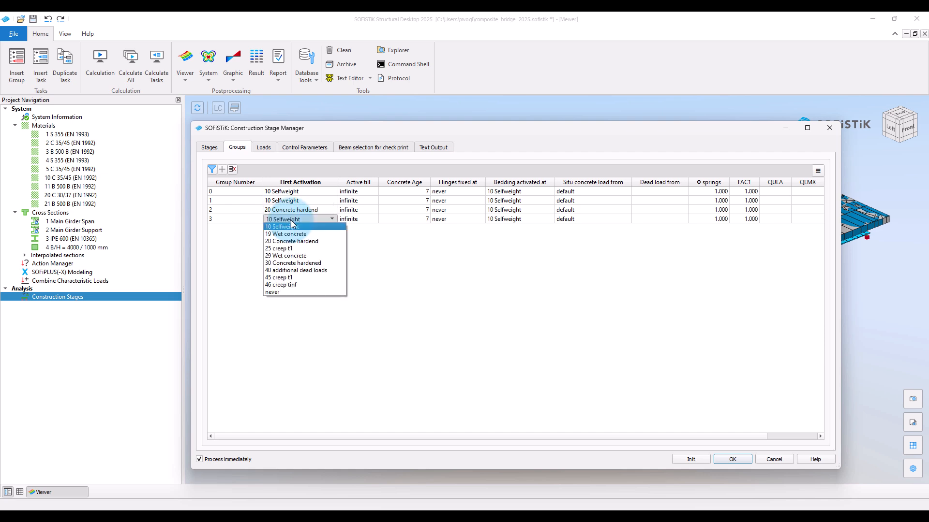
pyautogui.click(305, 265)
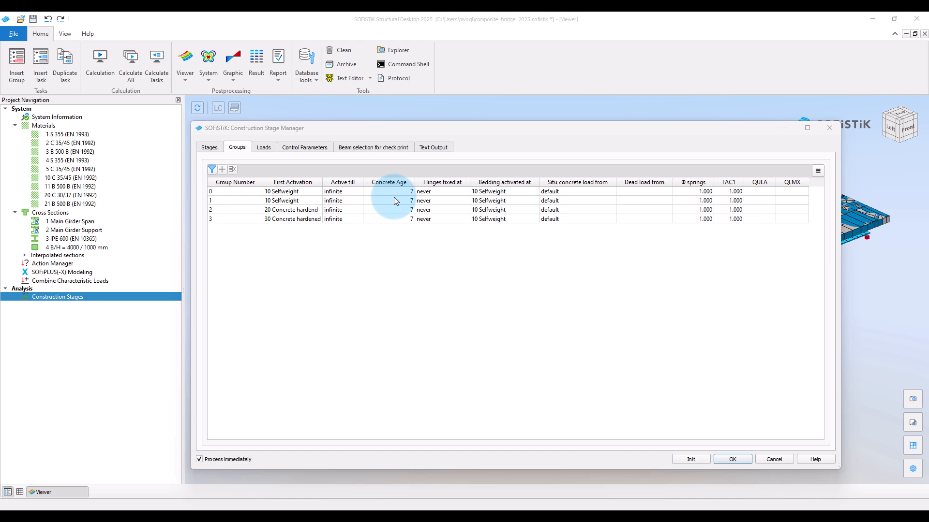
# Set the concrete age of groups 0 to 3 to 1, and confirm the stage definitions with immediate processing disabled.
pyautogui.click(394, 199)
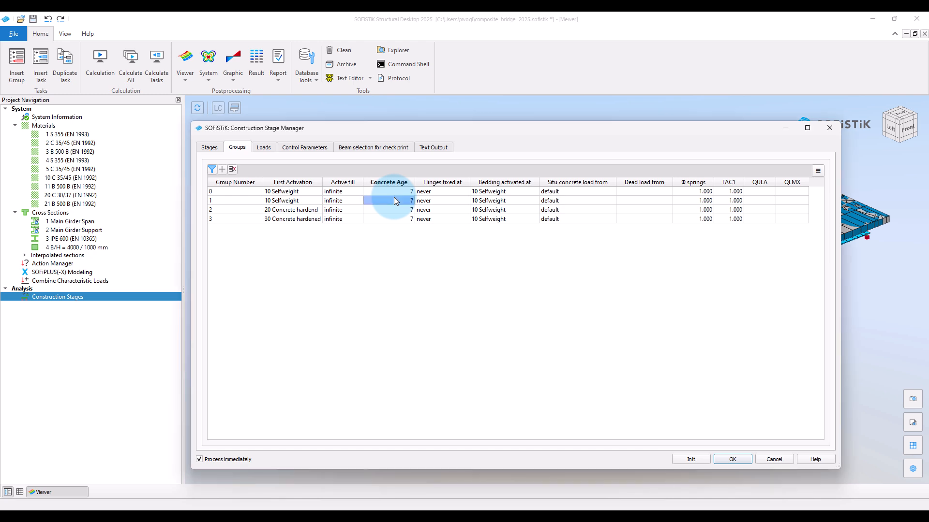
pyautogui.doubleClick(402, 193)
pyautogui.write('1')
pyautogui.click(394, 203)
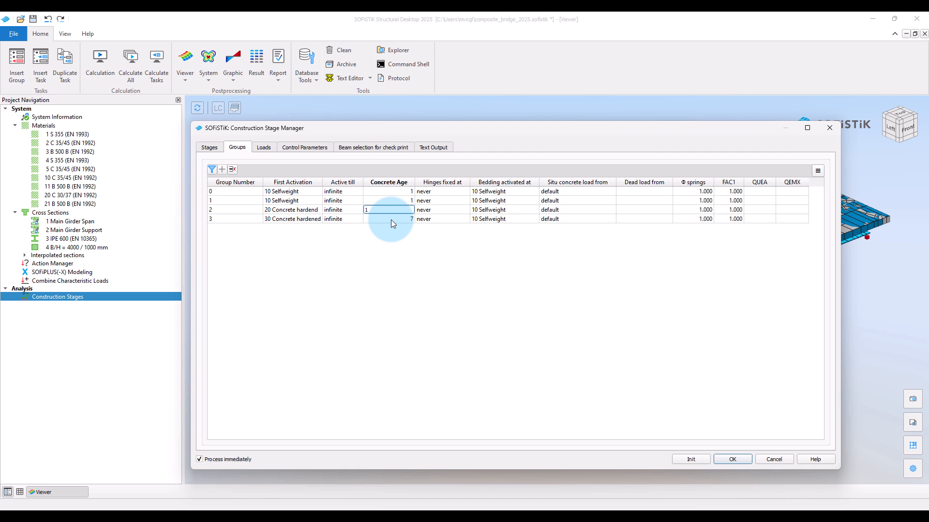
pyautogui.write('1')
pyautogui.click(449, 266)
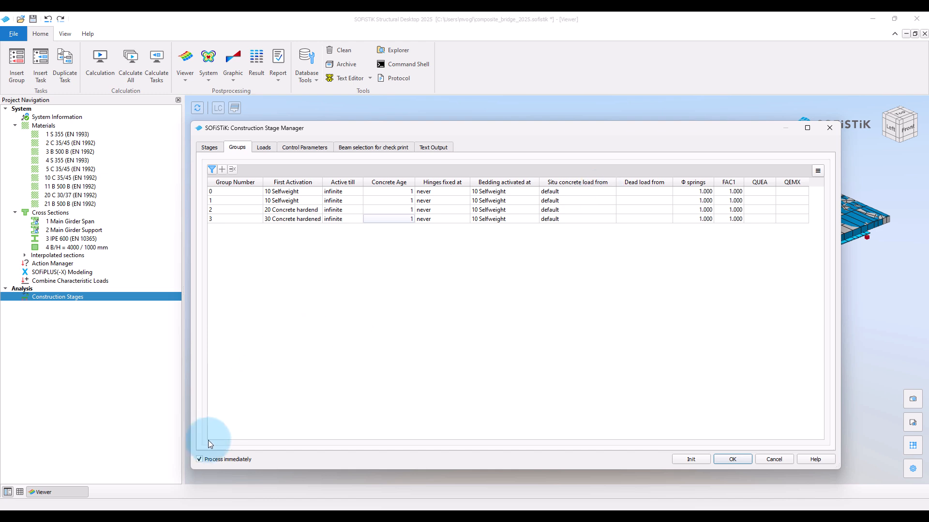
pyautogui.click(198, 460)
pyautogui.click(746, 461)
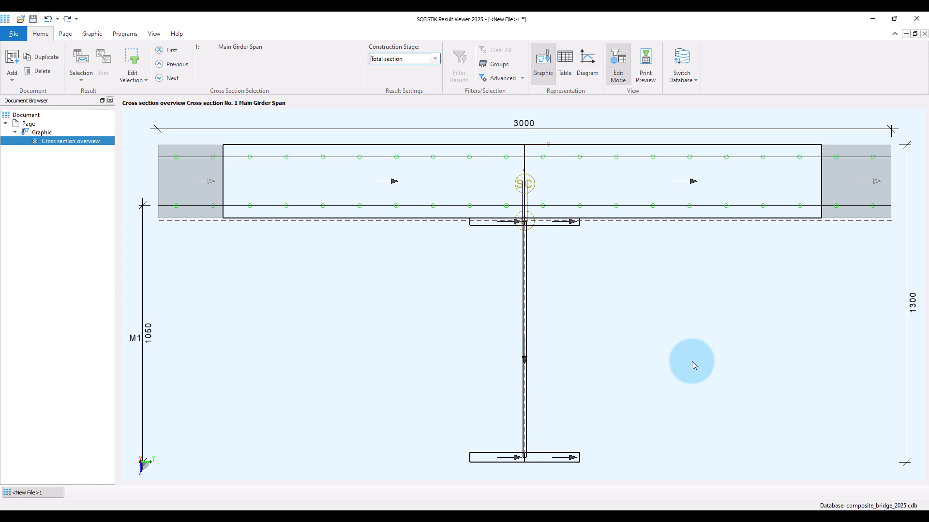
# In the Result Viewer, display the Main Girder Span cross section for construction stage 10 and for stage 20.
pyautogui.click(434, 59)
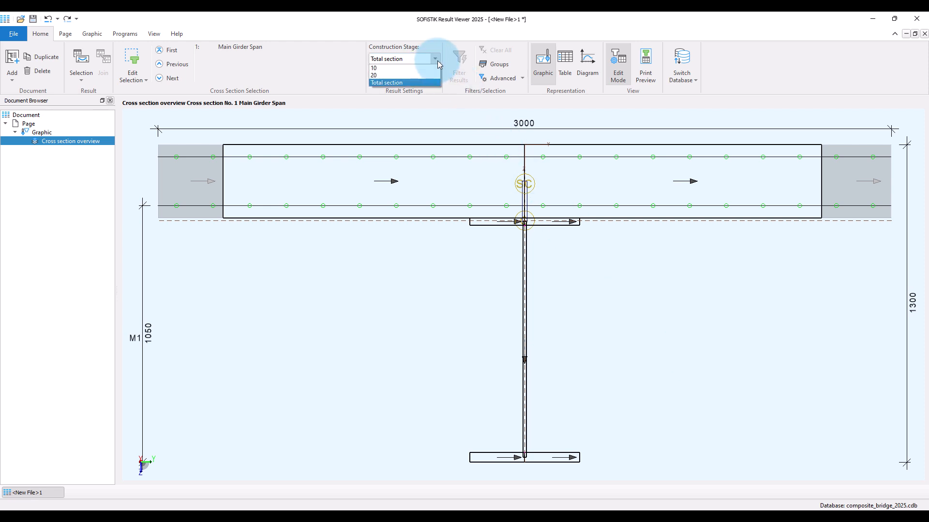
pyautogui.click(401, 69)
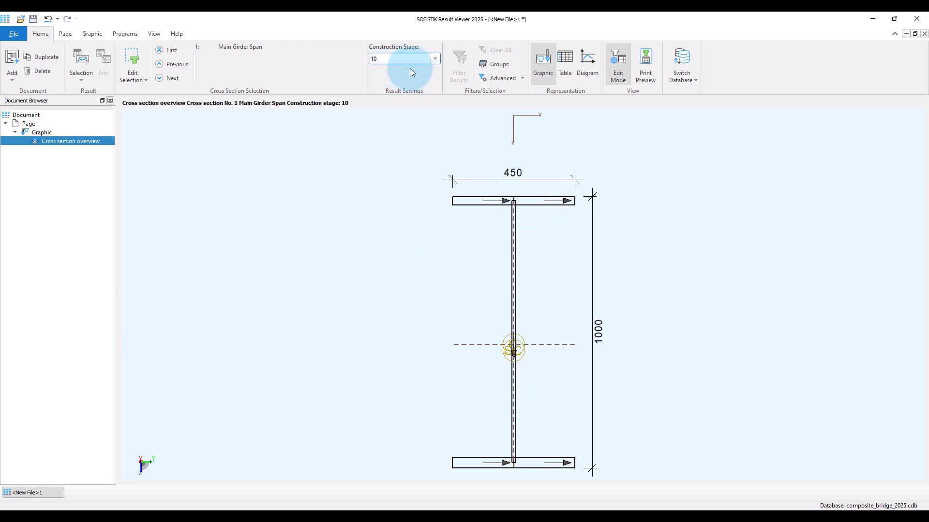
pyautogui.click(434, 59)
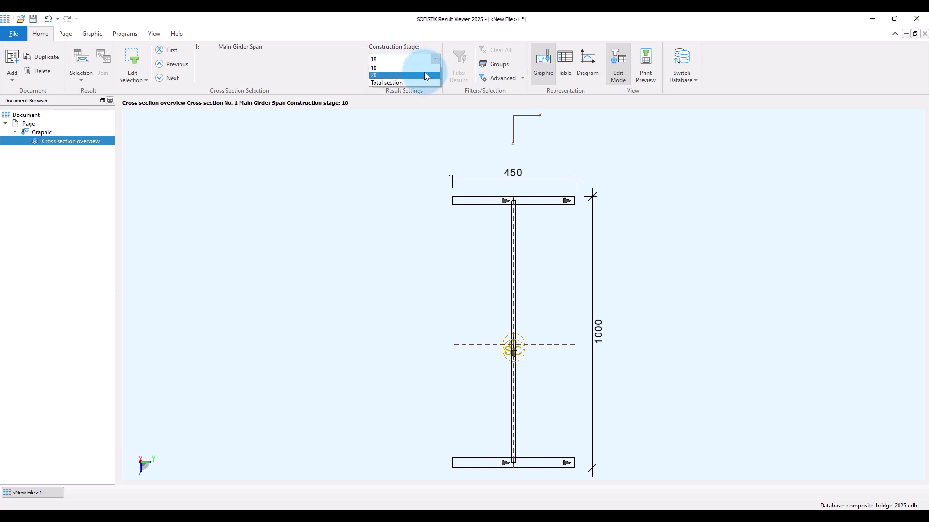
pyautogui.click(425, 75)
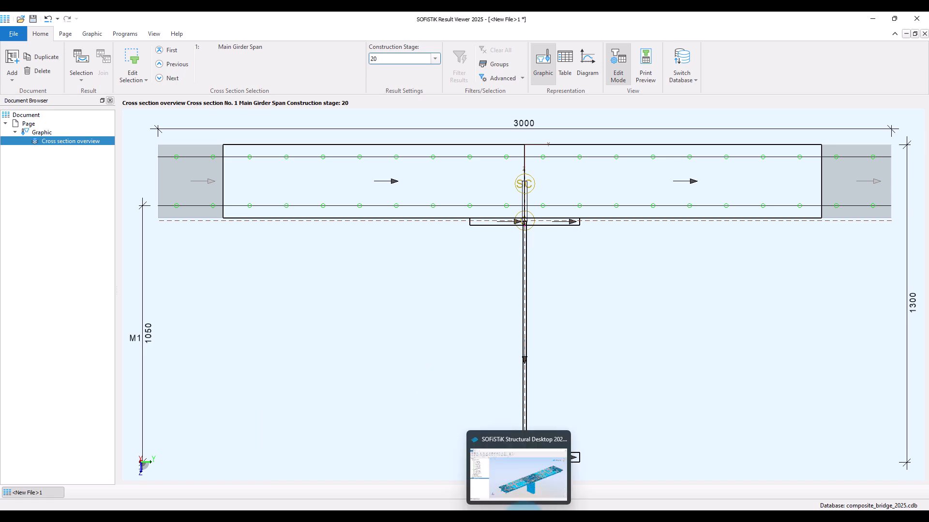
# Back in Structural Desktop, reopen the Construction Stages groups and set group 1's situ concrete load to '-1: one CS-stage before'.
pyautogui.click(532, 509)
pyautogui.doubleClick(77, 298)
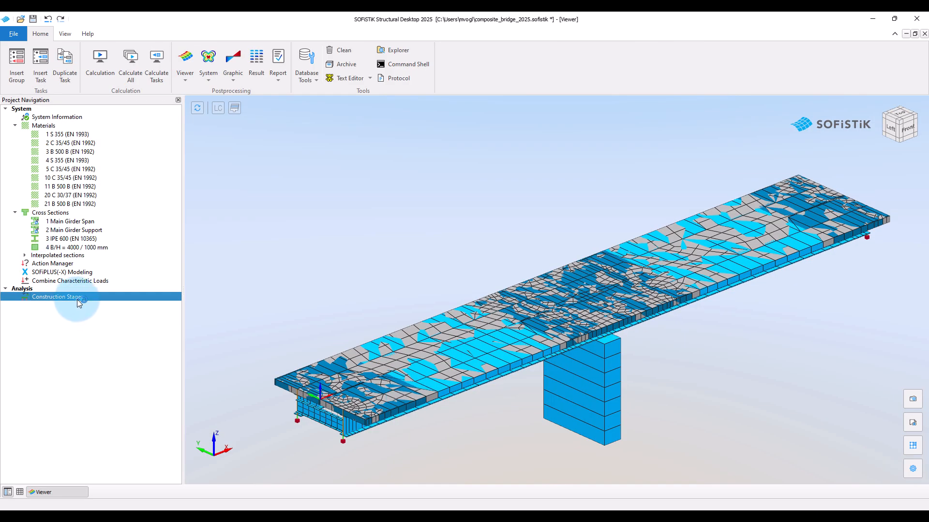
pyautogui.click(237, 148)
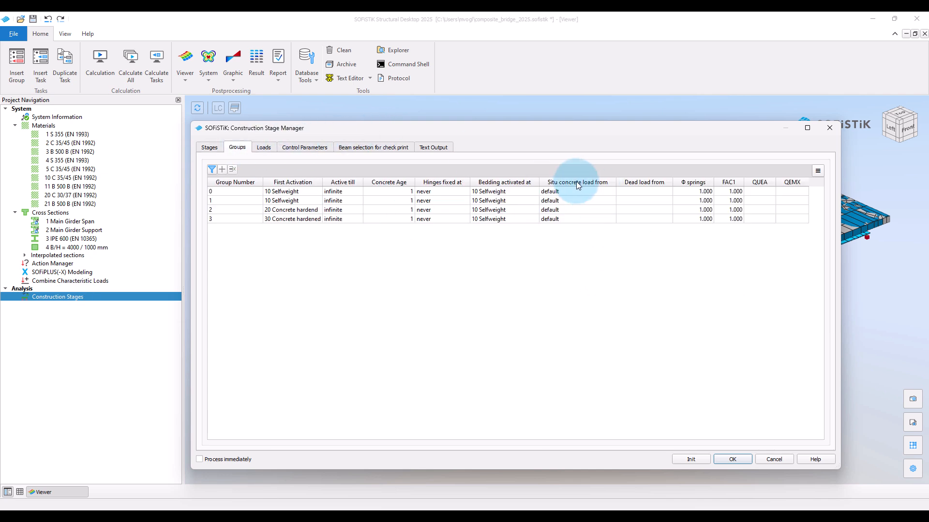
pyautogui.click(605, 201)
pyautogui.click(605, 201)
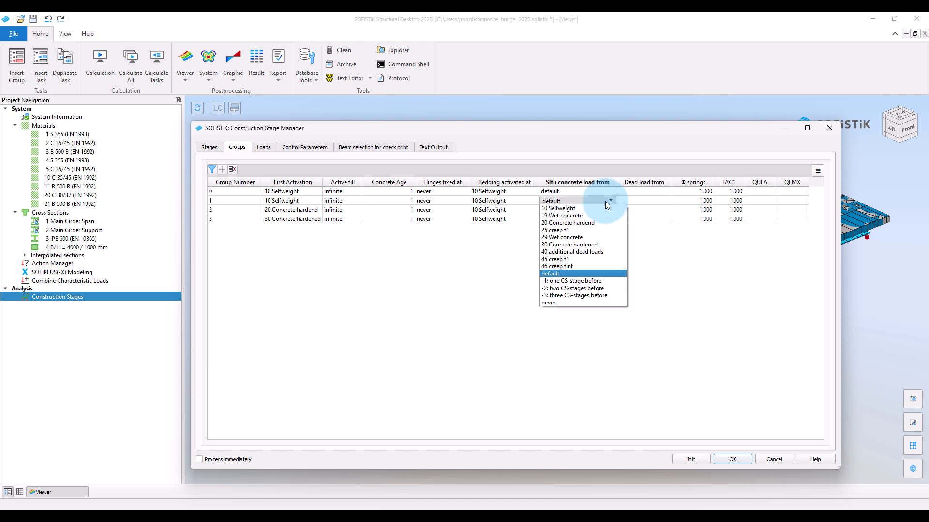
pyautogui.click(565, 283)
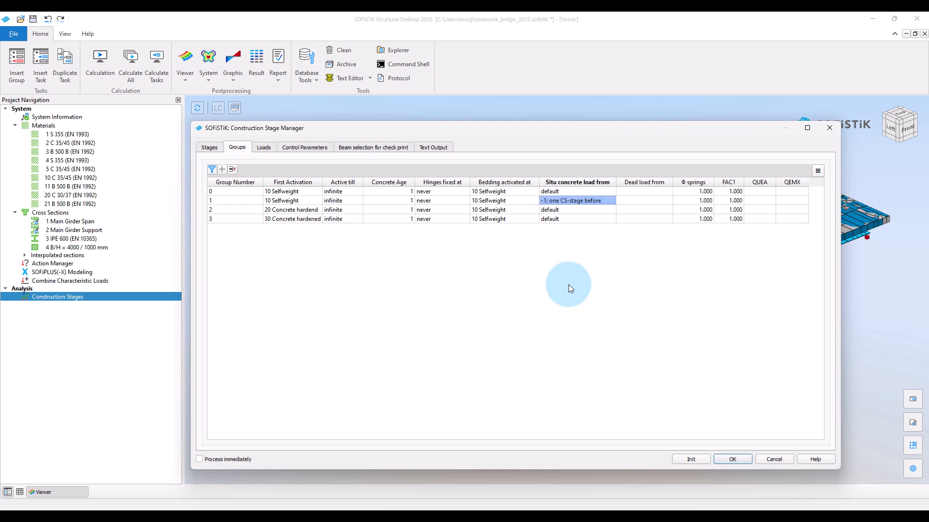
# Fit the Title column of the stage list to read the full stage titles, and return to the group settings.
pyautogui.click(218, 146)
pyautogui.click(239, 202)
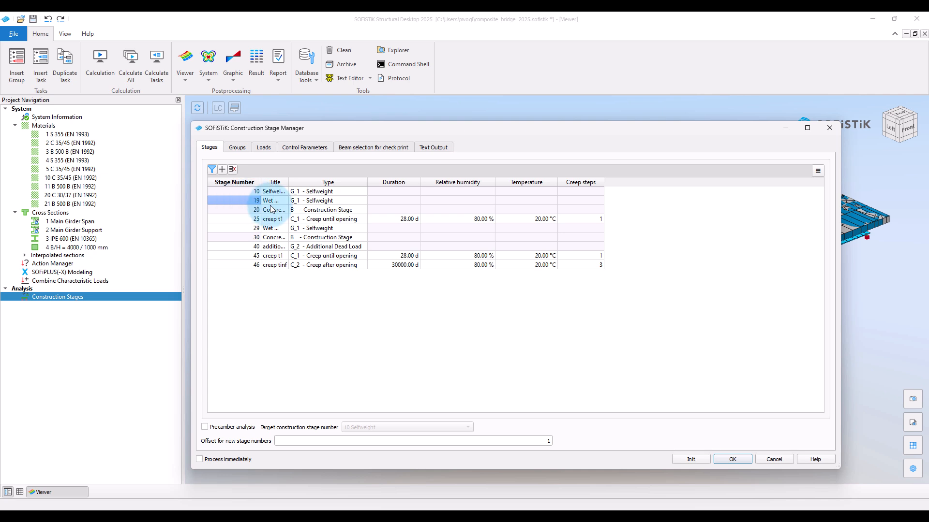
pyautogui.doubleClick(289, 182)
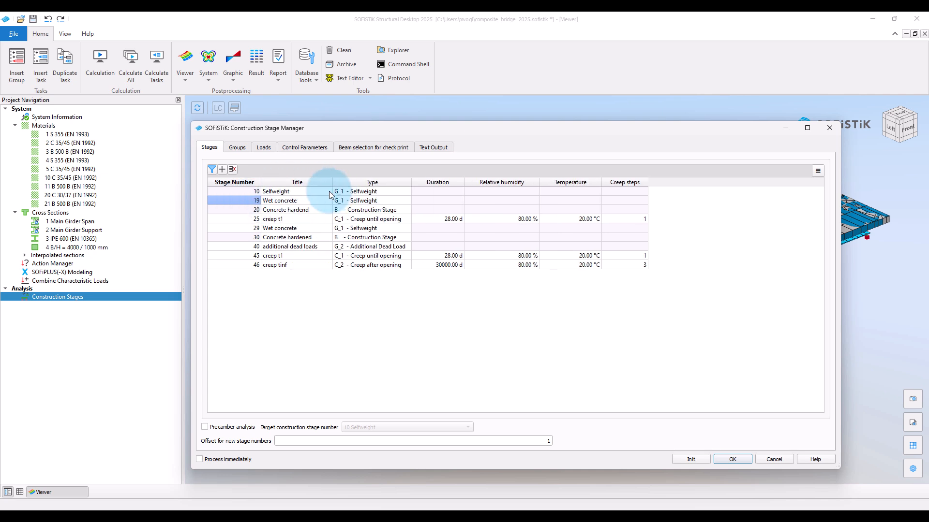
pyautogui.click(238, 148)
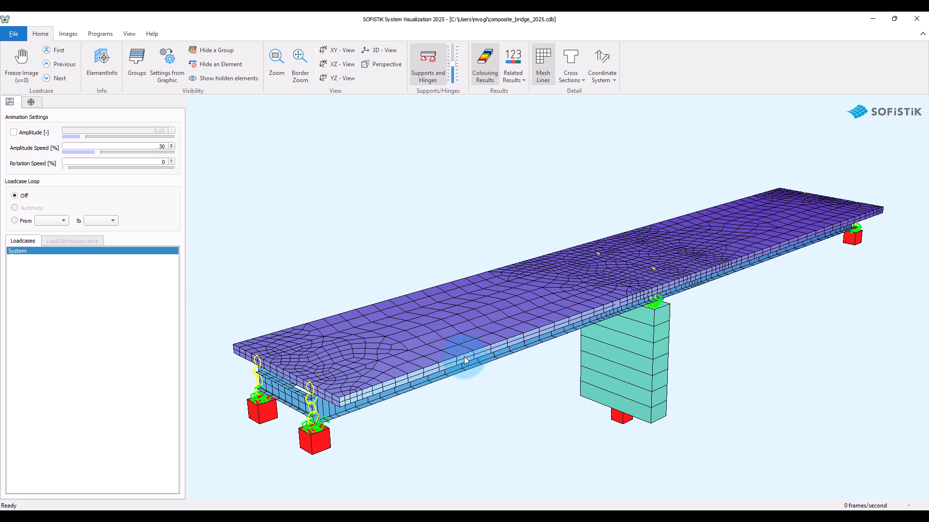
# Switch to System Visualization and hide the Quad elements of groups 2 and 3 to examine the girders beneath the deck.
pyautogui.moveTo(463, 361); pyautogui.dragTo(471, 338)
pyautogui.click(137, 61)
pyautogui.click(262, 165)
pyautogui.click(263, 176)
pyautogui.click(355, 247)
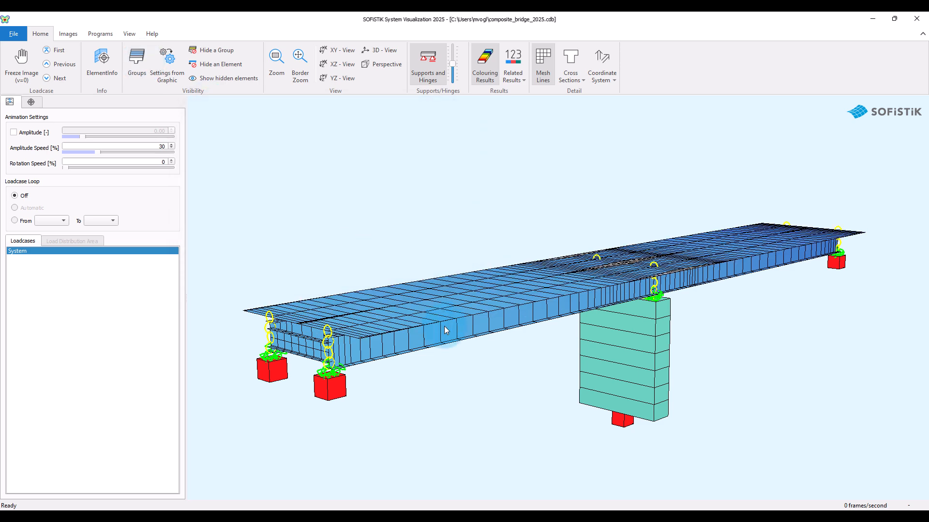
pyautogui.moveTo(441, 327); pyautogui.dragTo(454, 325)
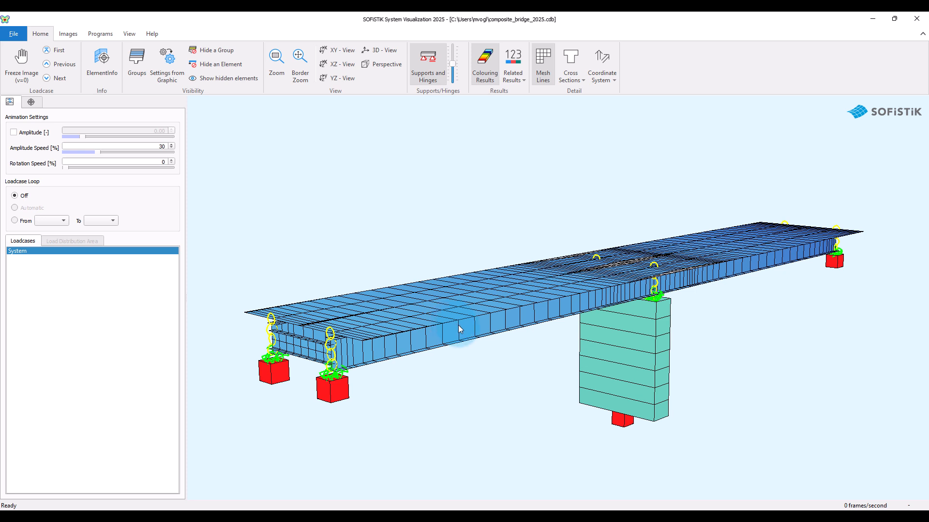
# Show the Quad elements of groups 2 and 3 again to view the complete bridge deck.
pyautogui.click(145, 66)
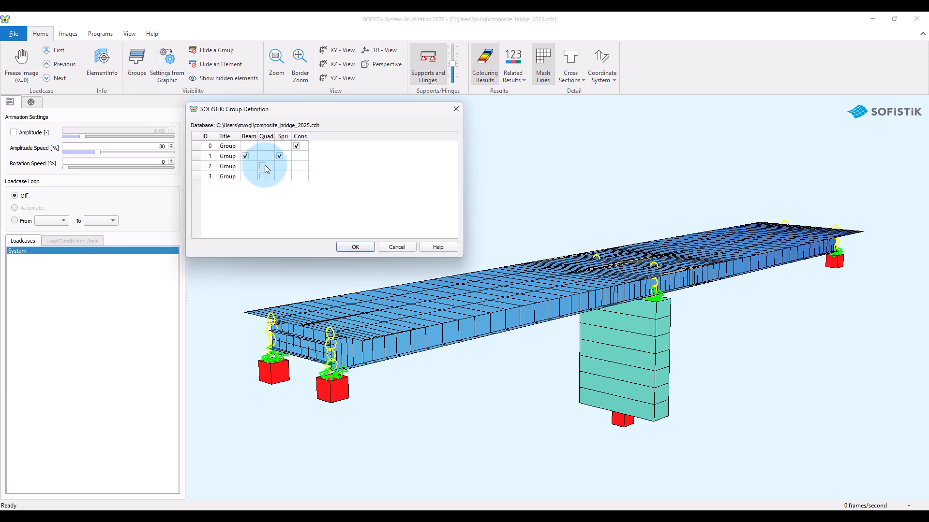
pyautogui.click(263, 177)
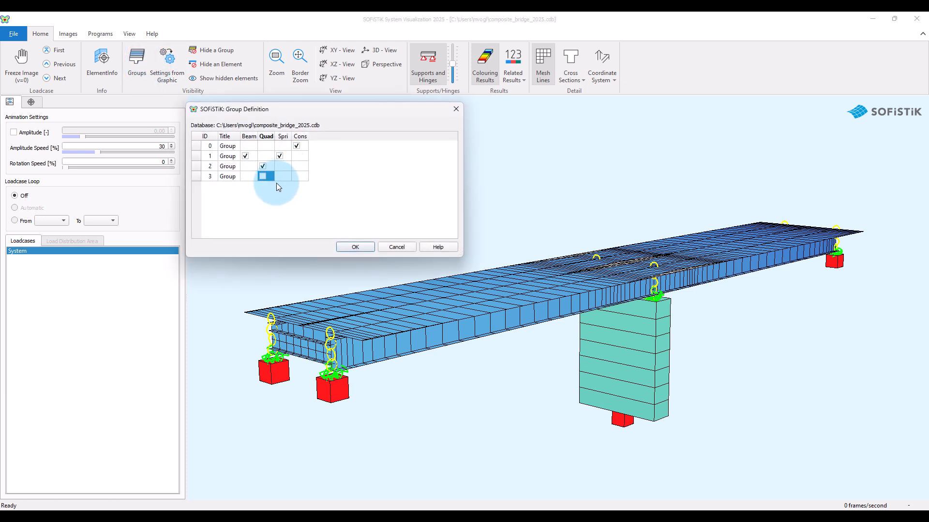
pyautogui.click(352, 246)
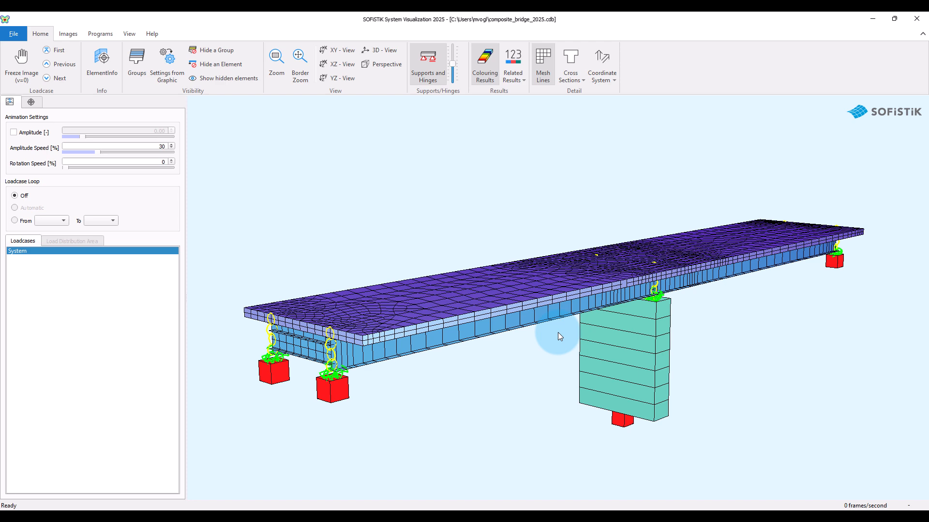
pyautogui.moveTo(468, 254); pyautogui.dragTo(512, 288)
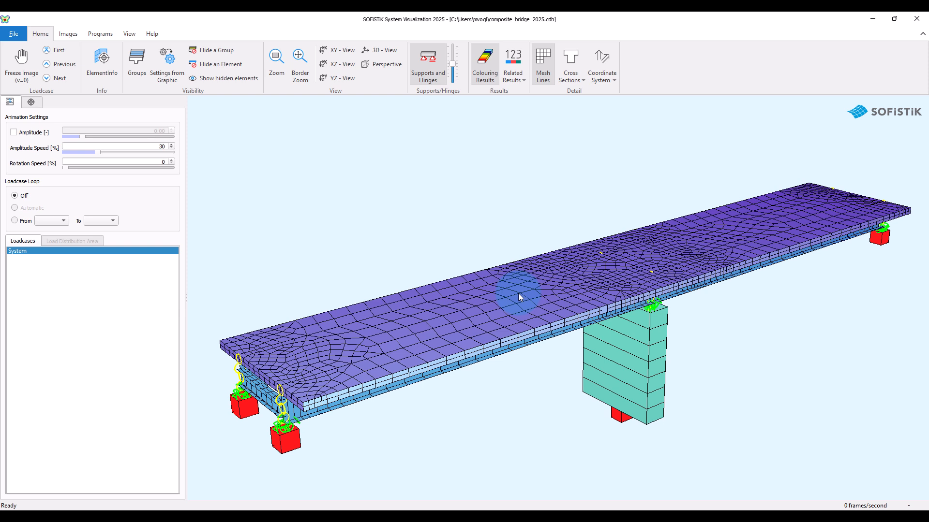
# Hide the Quad elements of groups 2 and 3 once more to examine the girder beams and their effective slab.
pyautogui.click(137, 63)
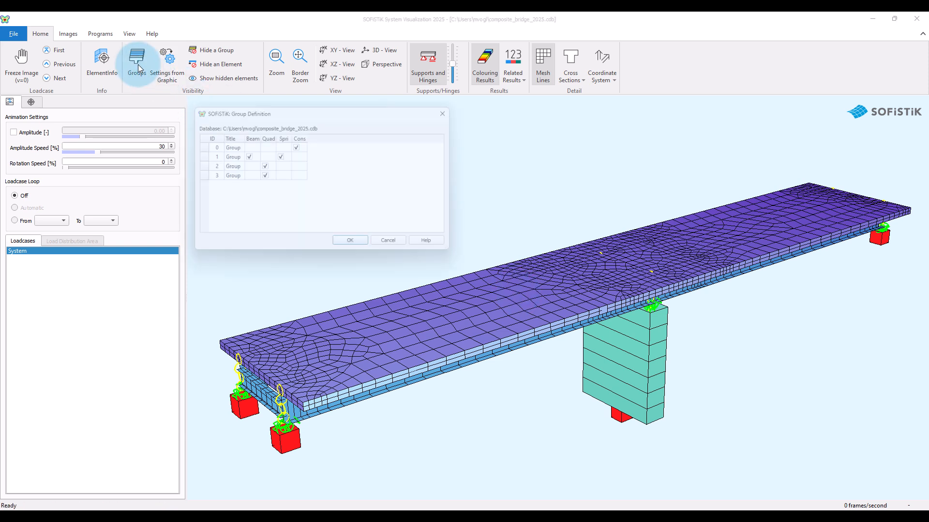
pyautogui.click(263, 167)
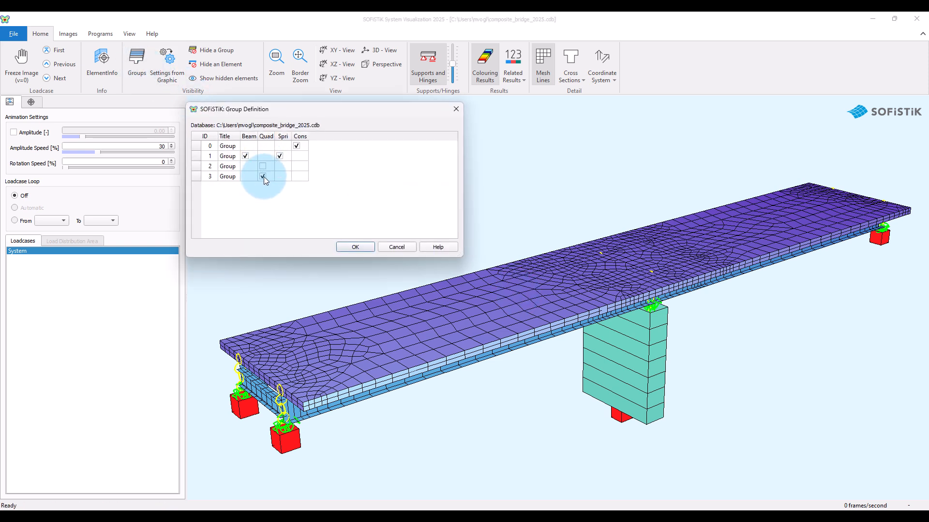
pyautogui.click(353, 244)
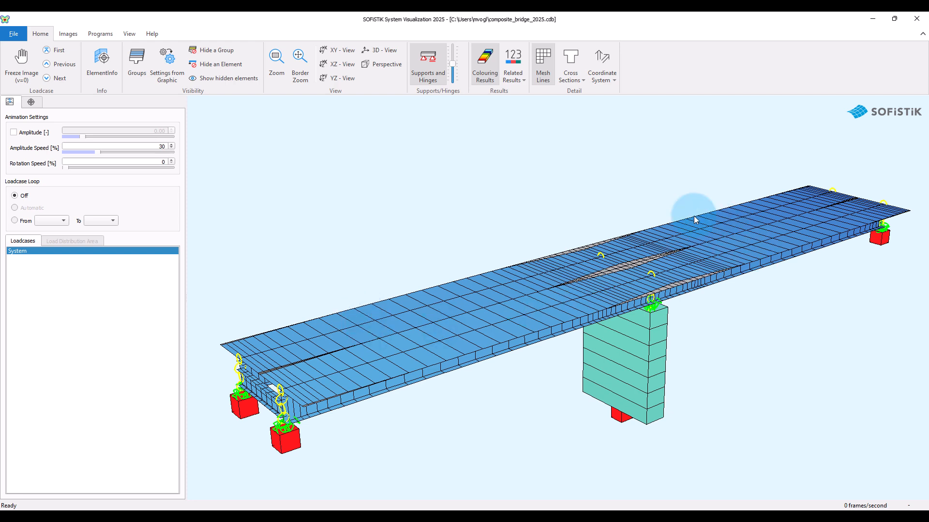
# Switch back to Structural Desktop and set both QUEA and QEMX to 0.01 for groups 2 and 3.
pyautogui.click(520, 519)
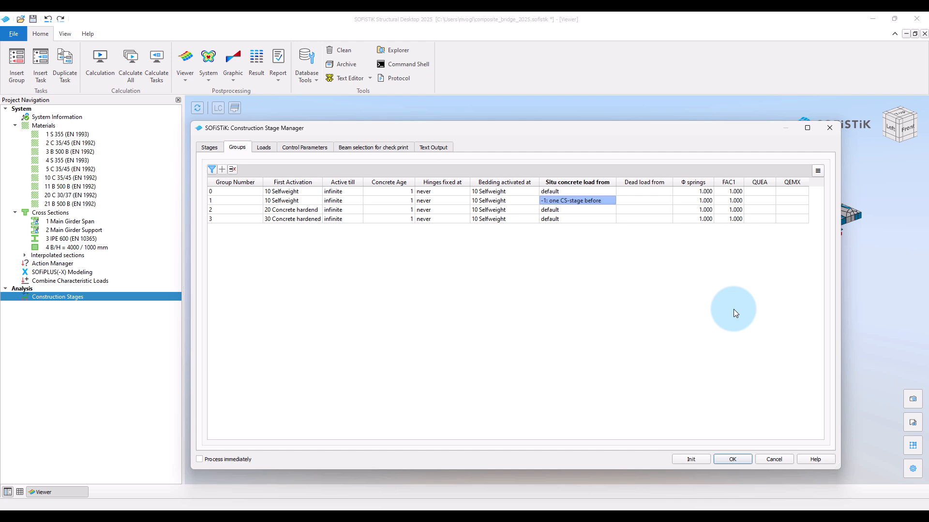
pyautogui.click(757, 212)
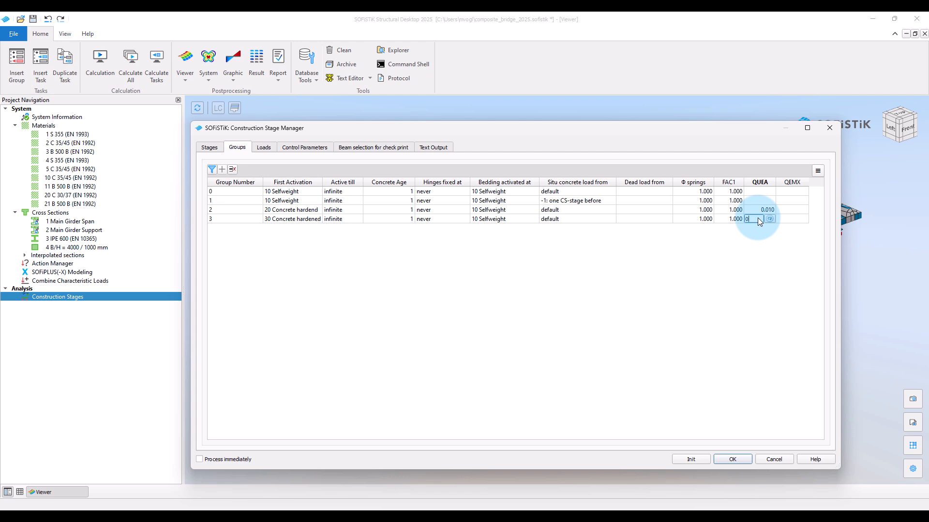
pyautogui.click(780, 209)
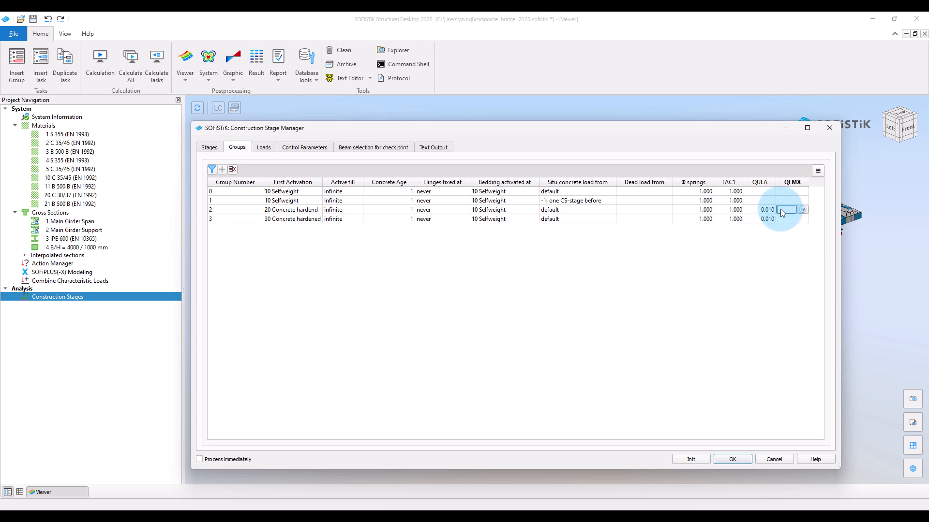
pyautogui.write('0.01')
pyautogui.click(785, 217)
pyautogui.write('0.')
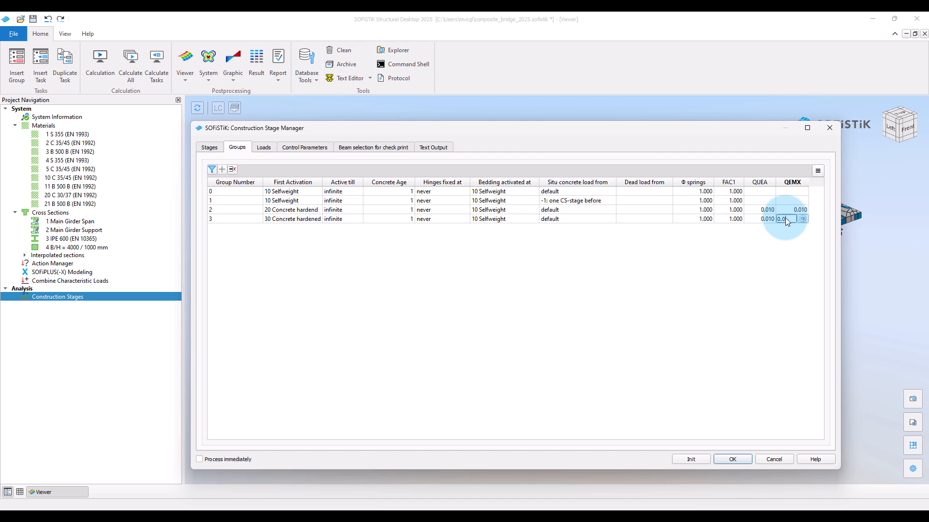
pyautogui.write('01')
pyautogui.click(770, 287)
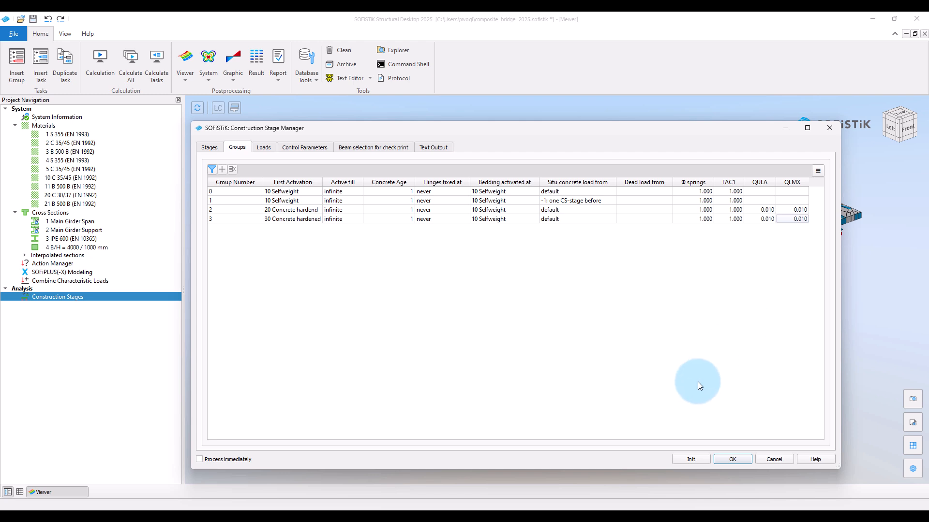
# Switch to the AutoCAD drawing composite_bridge_2025.dwg, examine the slab area labels of the bridge model up close, and return to the group settings.
pyautogui.click(668, 489)
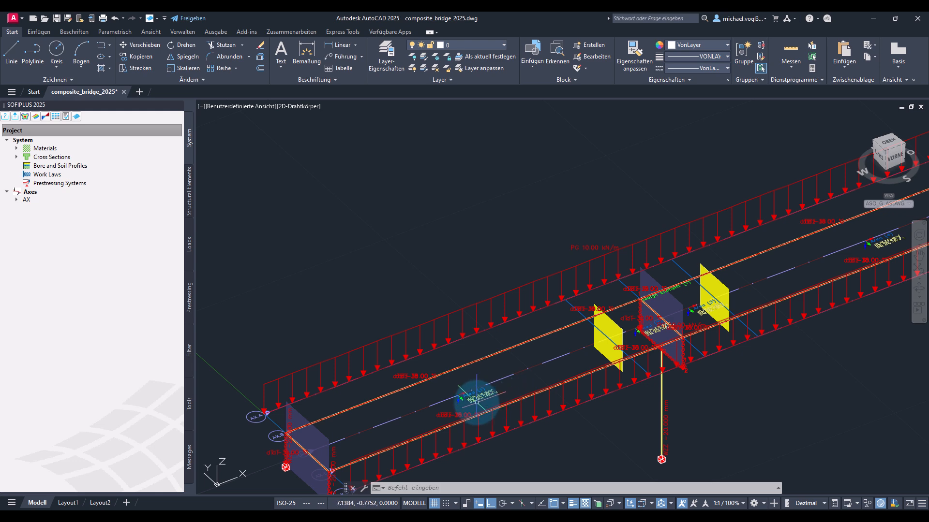
pyautogui.scroll(6, 476, 402)
pyautogui.scroll(-6, 476, 402)
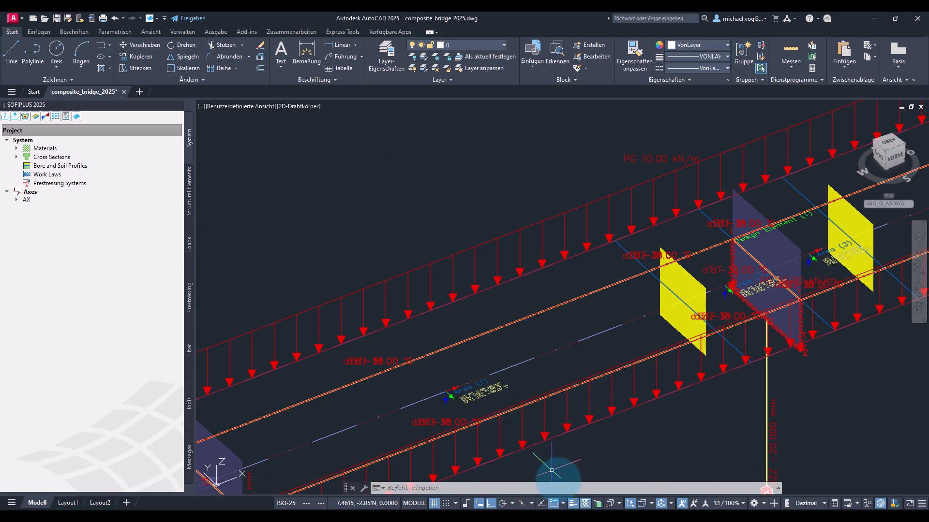
pyautogui.click(536, 447)
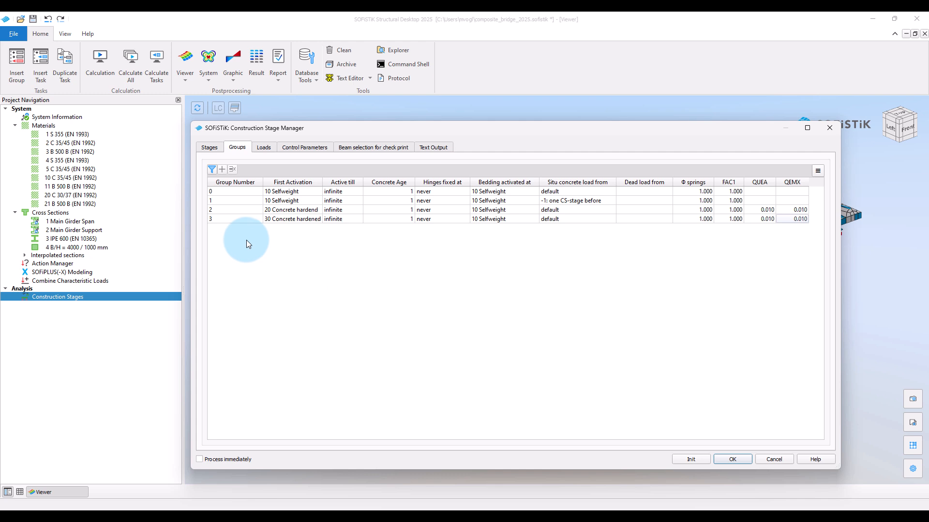
# Add loadcase '1: additional dead load' to the construction stage loads and widen the Loadcase column to fit its title.
pyautogui.click(272, 151)
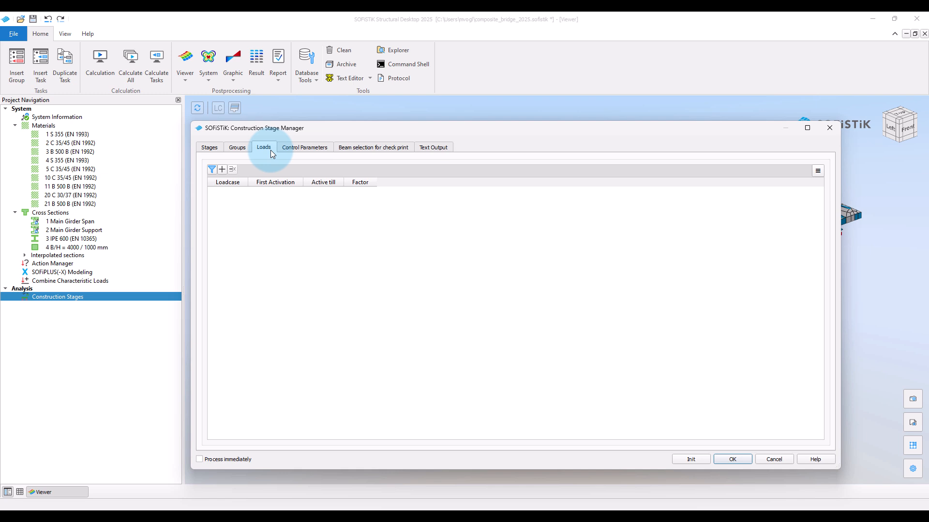
pyautogui.click(211, 148)
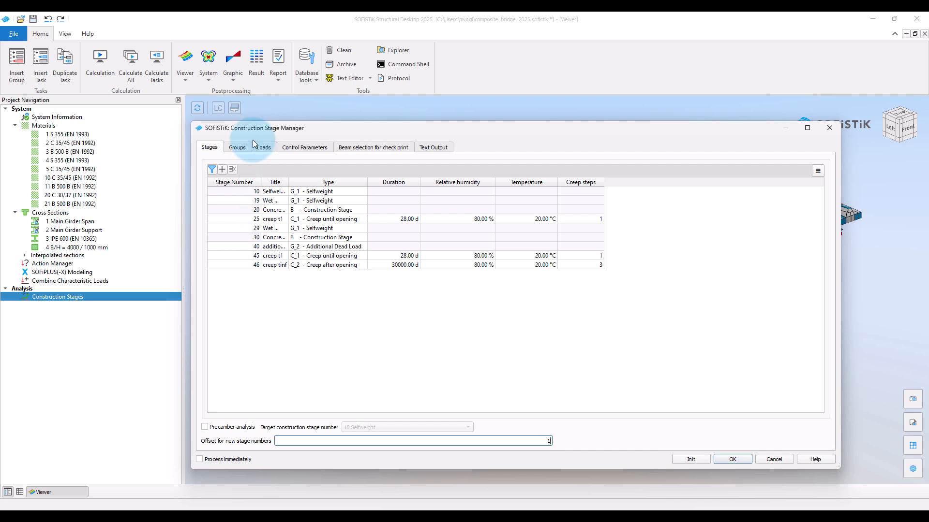
pyautogui.click(265, 148)
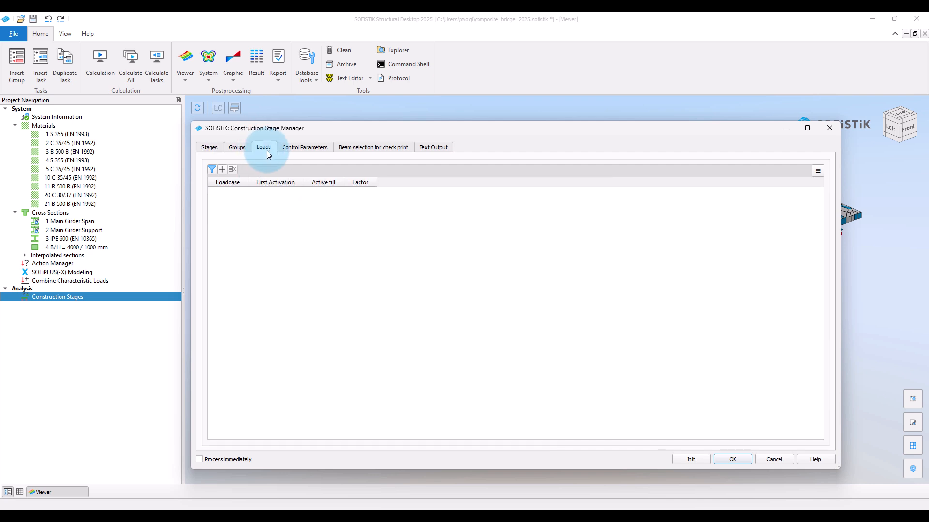
pyautogui.click(222, 171)
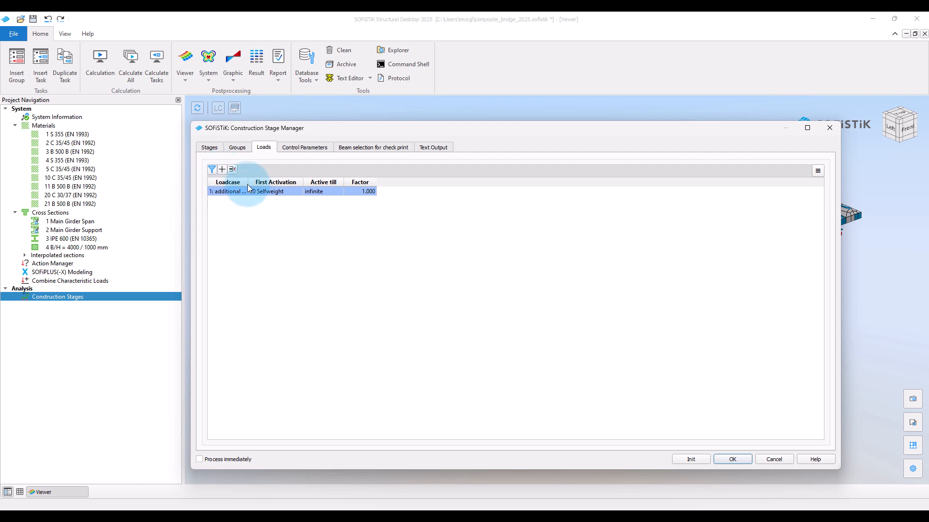
pyautogui.moveTo(248, 185); pyautogui.dragTo(280, 185)
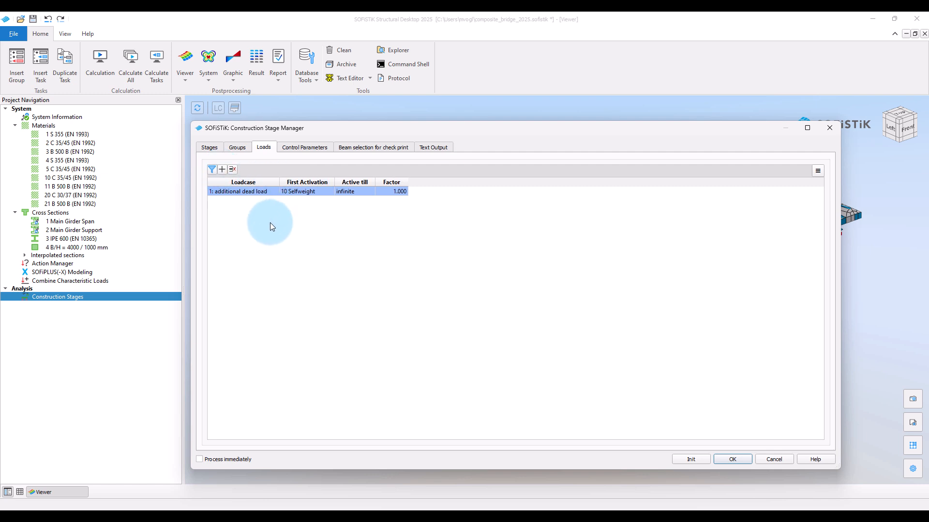
pyautogui.click(267, 197)
pyautogui.click(267, 196)
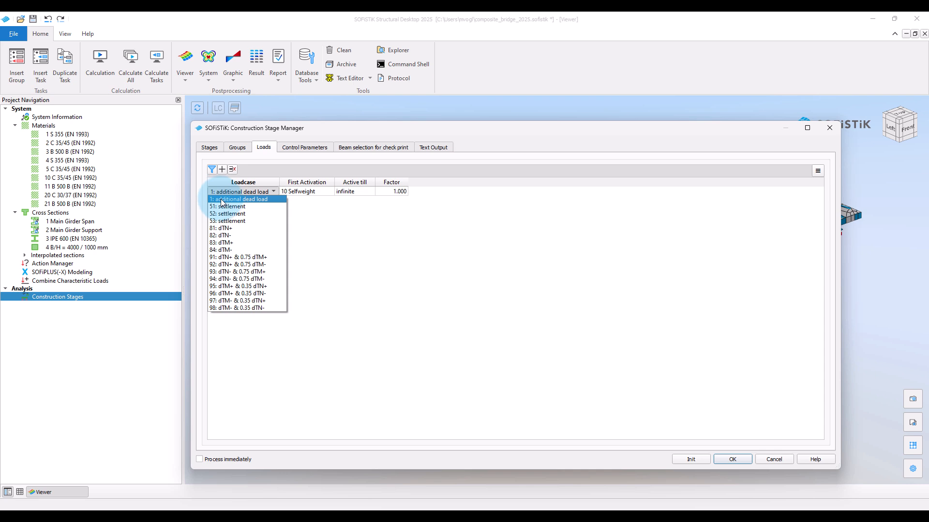
pyautogui.click(236, 201)
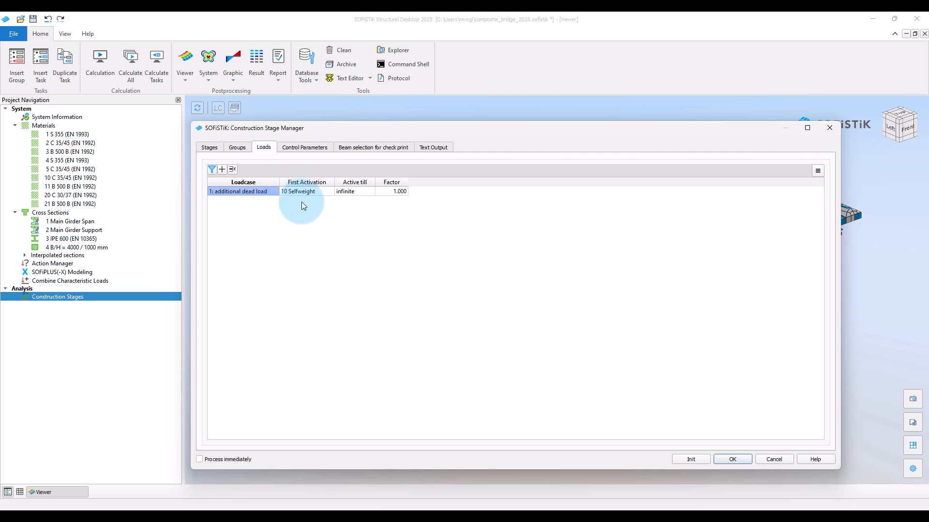
# Set the first activation of loadcase 1 to '40 additional dead loads' and widen the First Activation column.
pyautogui.click(325, 194)
pyautogui.click(325, 193)
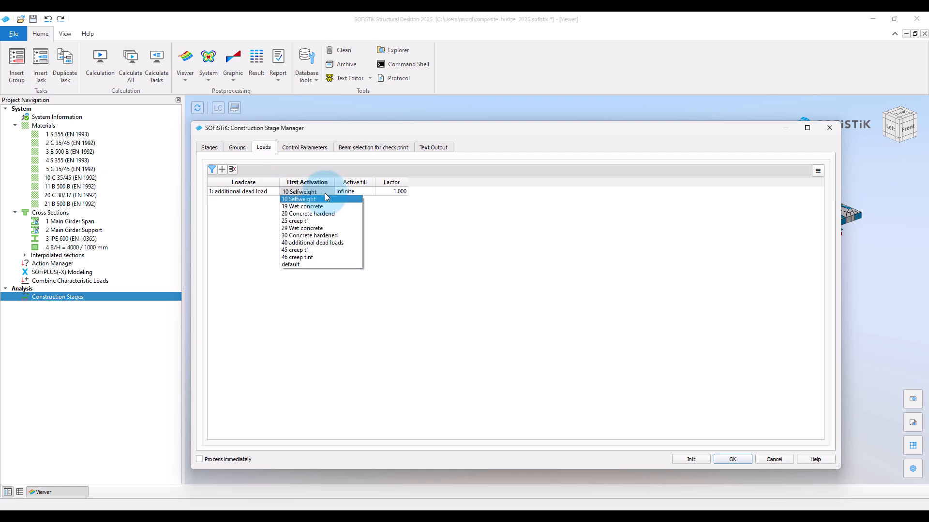
pyautogui.click(332, 242)
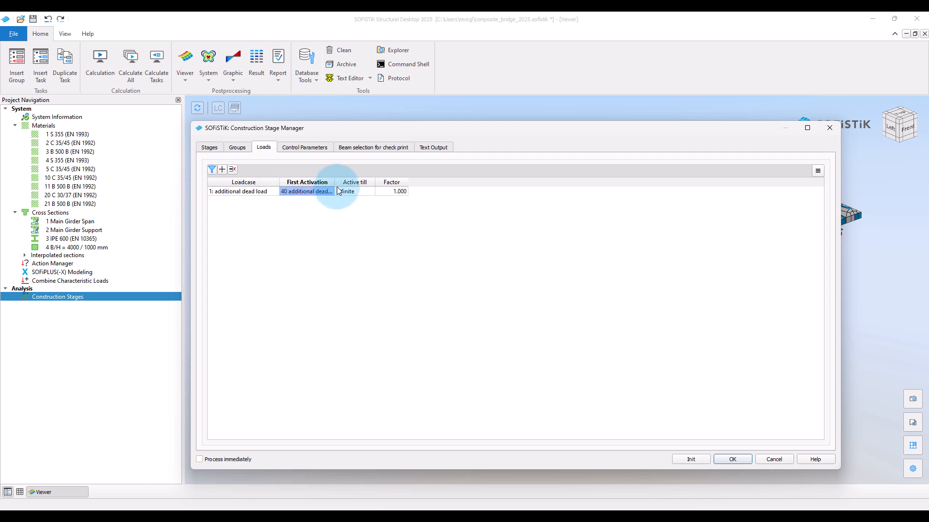
pyautogui.moveTo(335, 182); pyautogui.dragTo(355, 185)
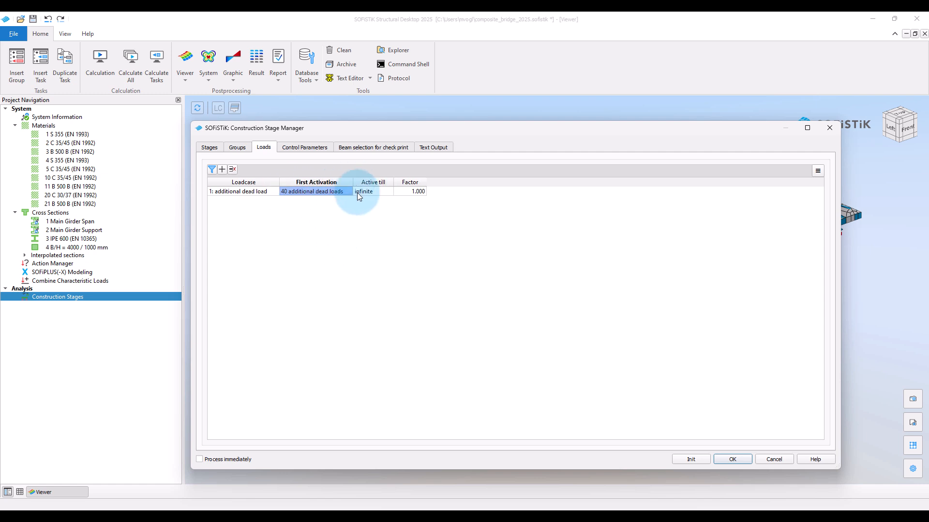
pyautogui.click(350, 201)
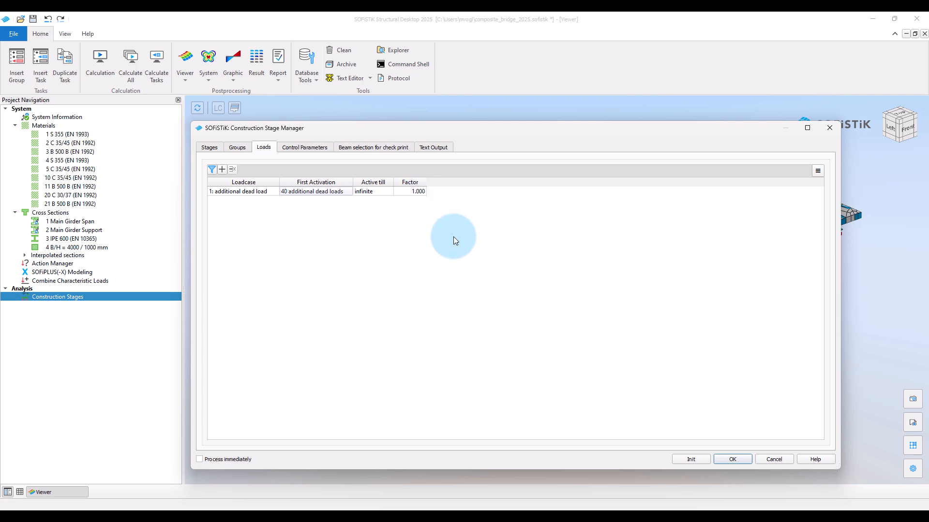
# Enable immediate processing and confirm the construction stage settings to run the calculation.
pyautogui.click(204, 460)
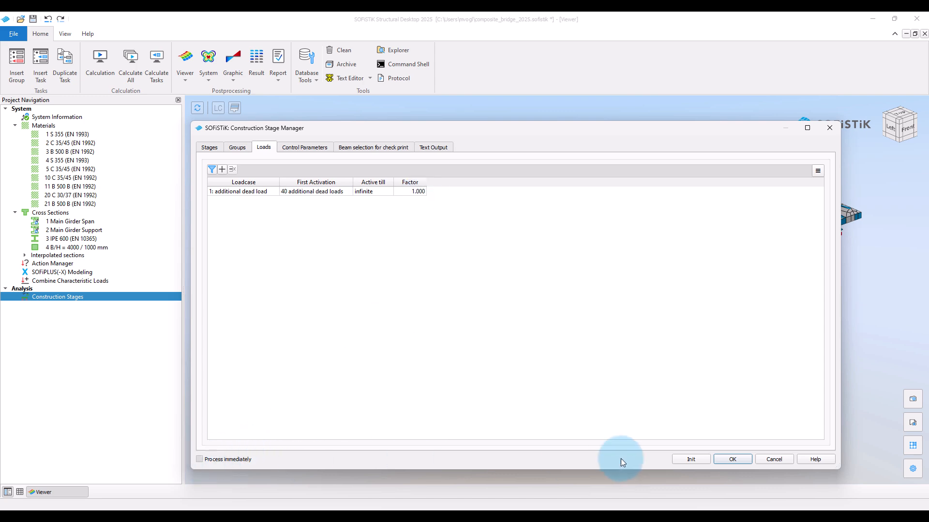
pyautogui.click(730, 459)
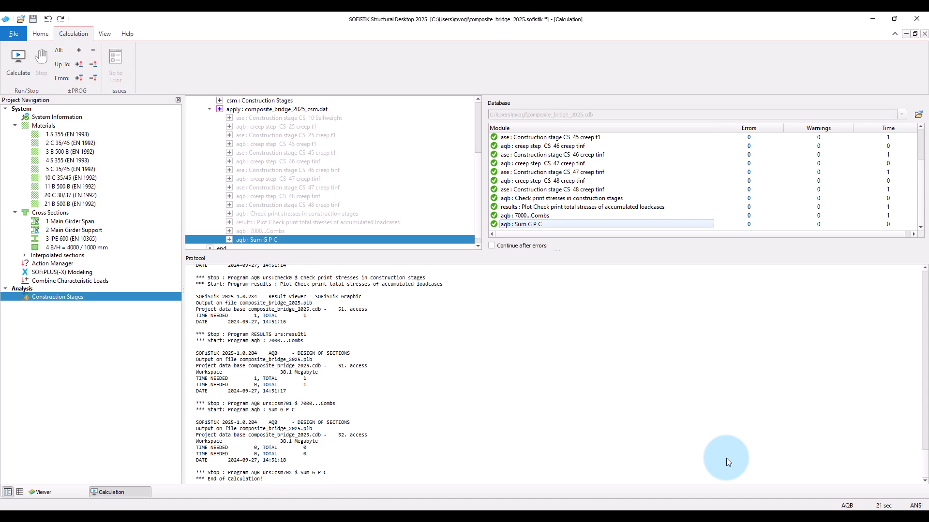
# Switch to System Visualization, display loadcase 4010 Selfweight, freeze its deformed image and enable a user-defined amplitude.
pyautogui.click(666, 518)
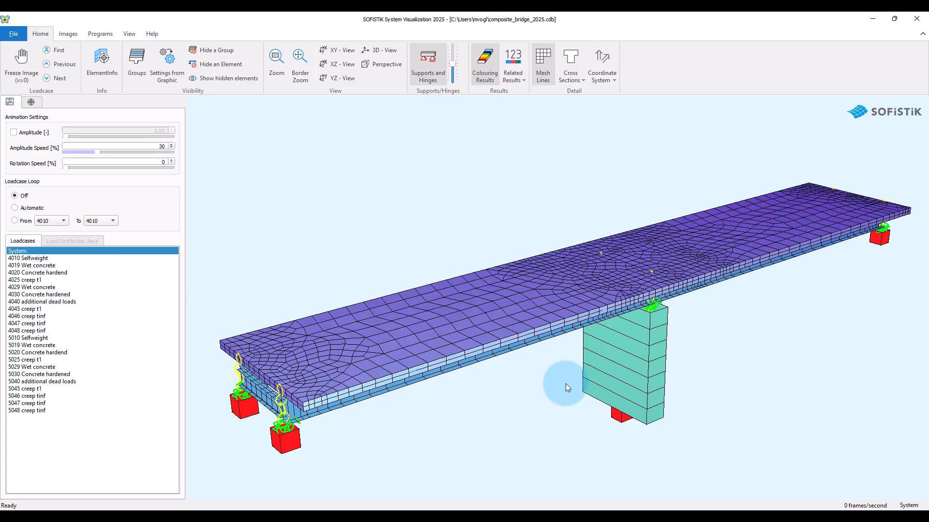
pyautogui.click(50, 259)
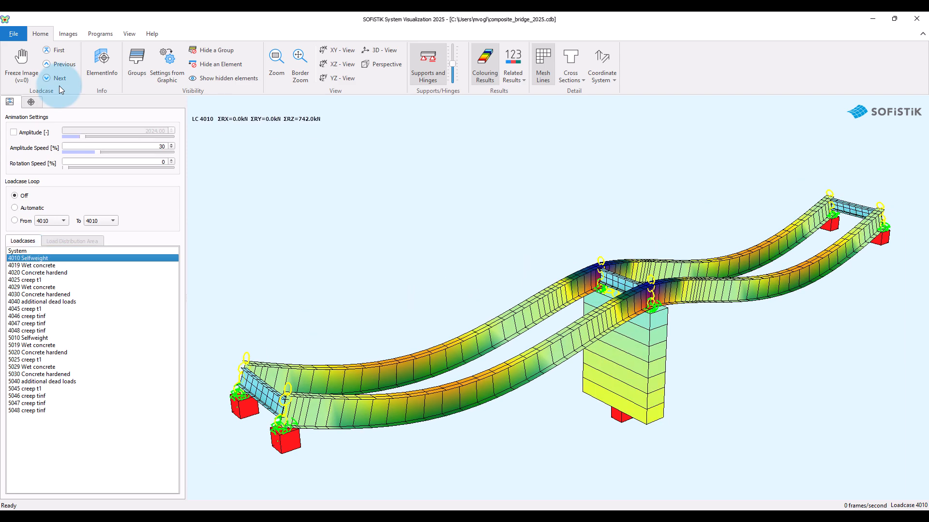
pyautogui.click(27, 64)
pyautogui.click(14, 131)
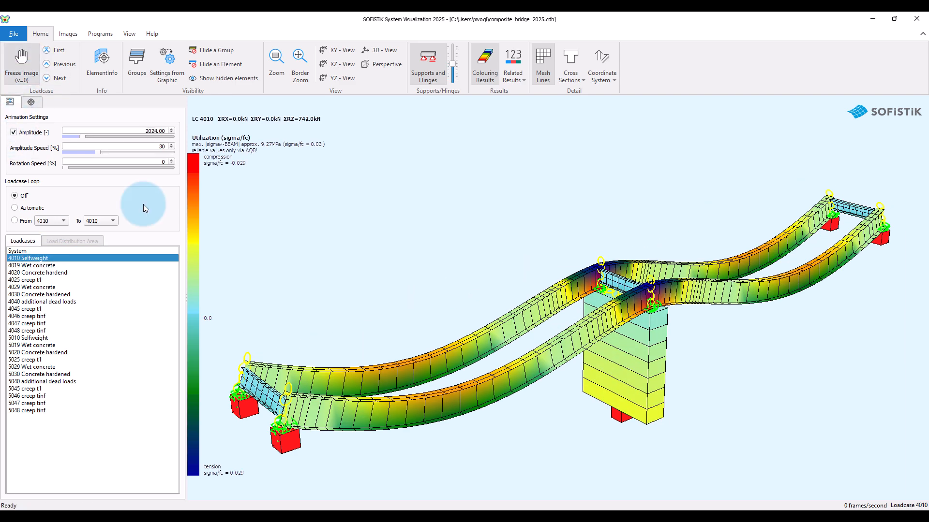
# Set the deformation amplitude to 100 and examine the girders under selfweight.
pyautogui.click(145, 133)
pyautogui.doubleClick(146, 133)
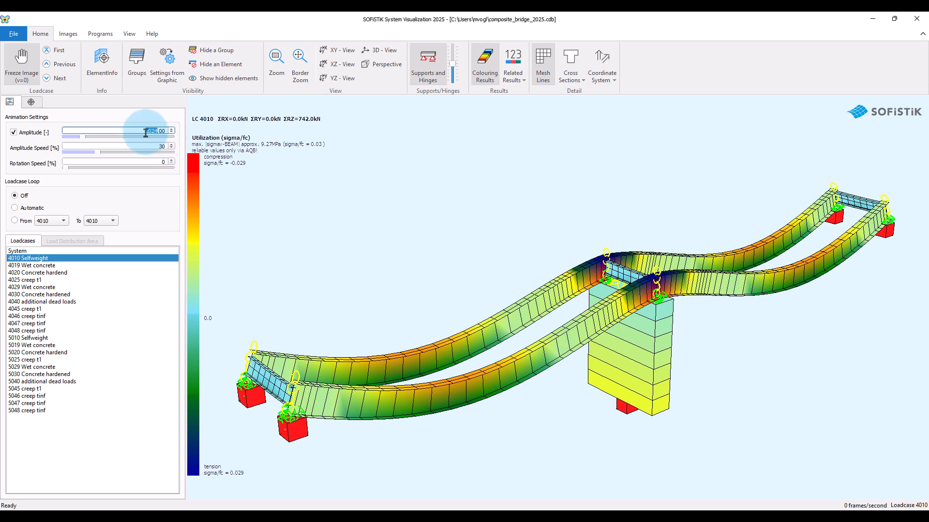
pyautogui.write('100')
pyautogui.press('Return')
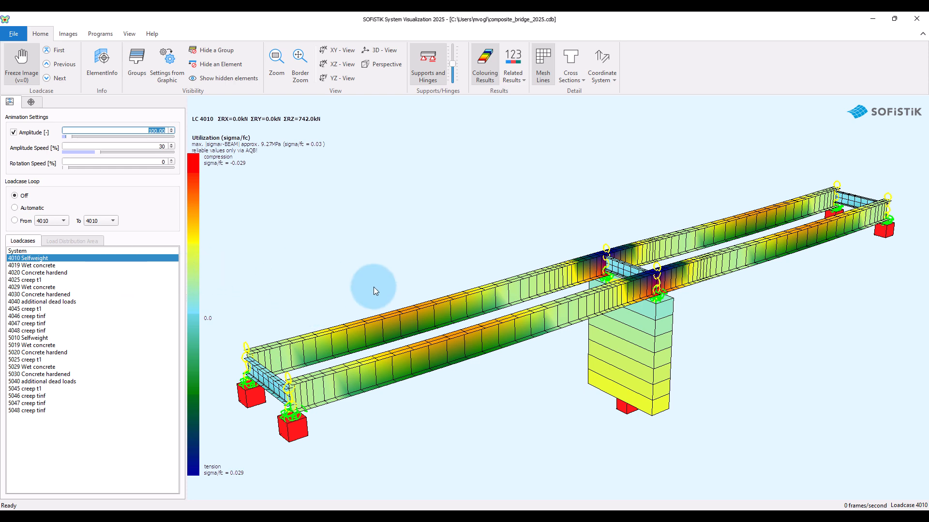
pyautogui.moveTo(321, 277); pyautogui.dragTo(384, 289)
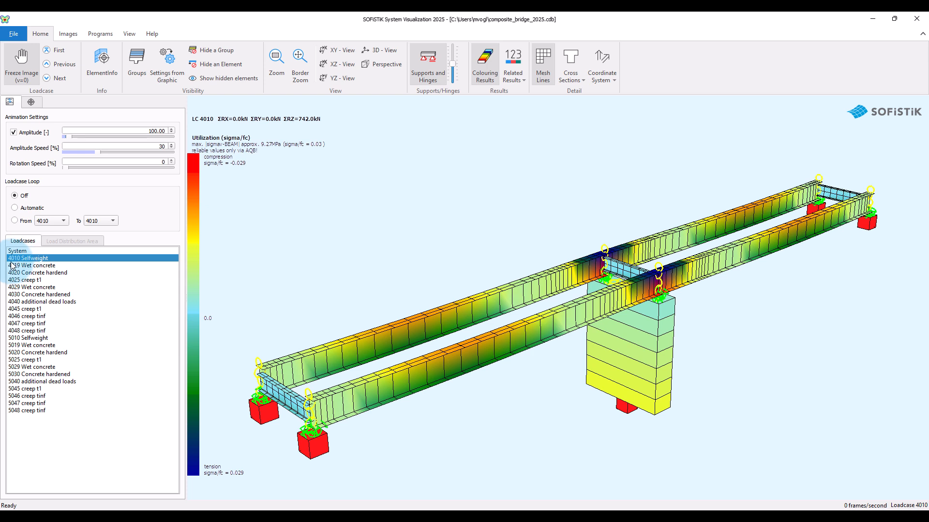
# Step through the stage loadcases from 4019 Wet concrete to 4040 additional dead loads to examine their deformations and utilization.
pyautogui.click(57, 266)
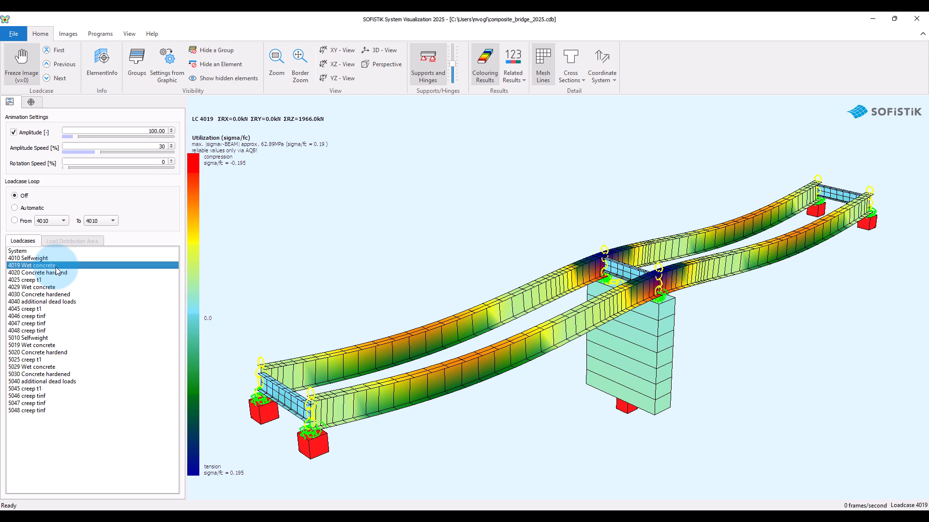
pyautogui.press('Down')
pyautogui.press('Down')
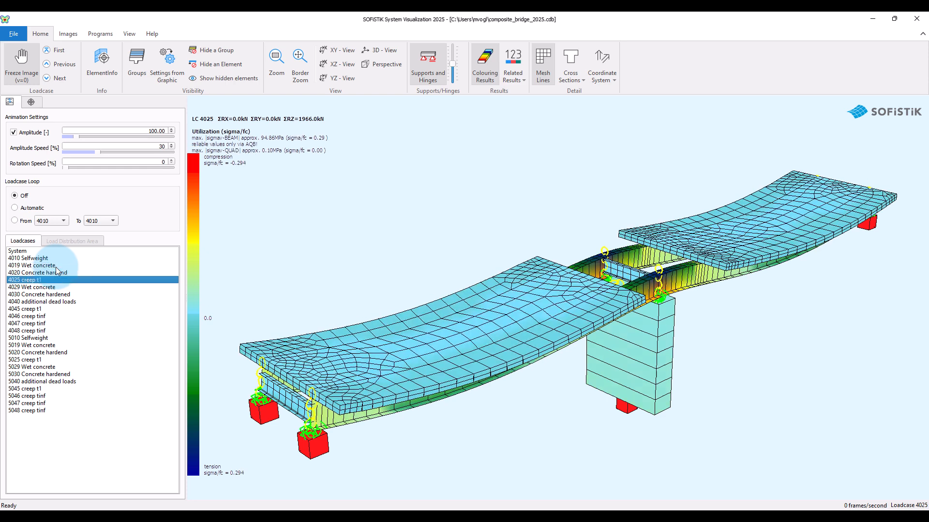
pyautogui.press('Down')
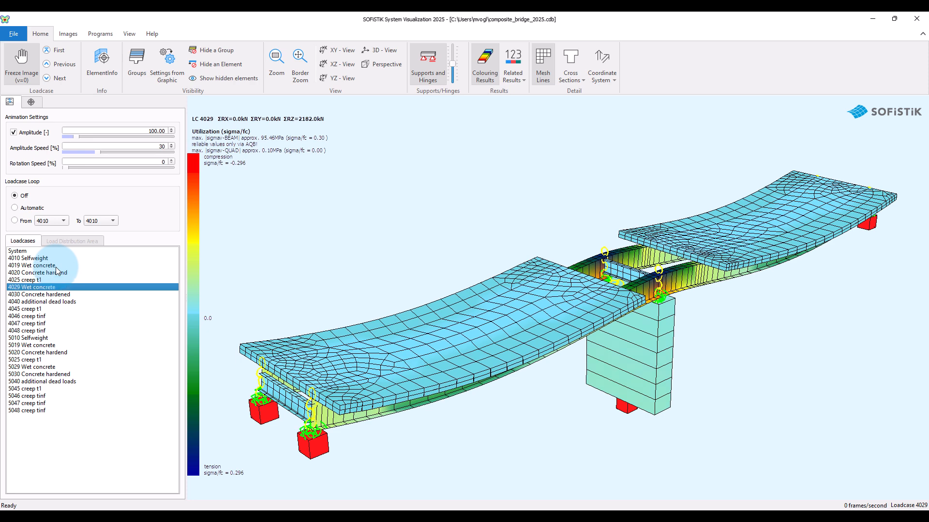
pyautogui.press('Down')
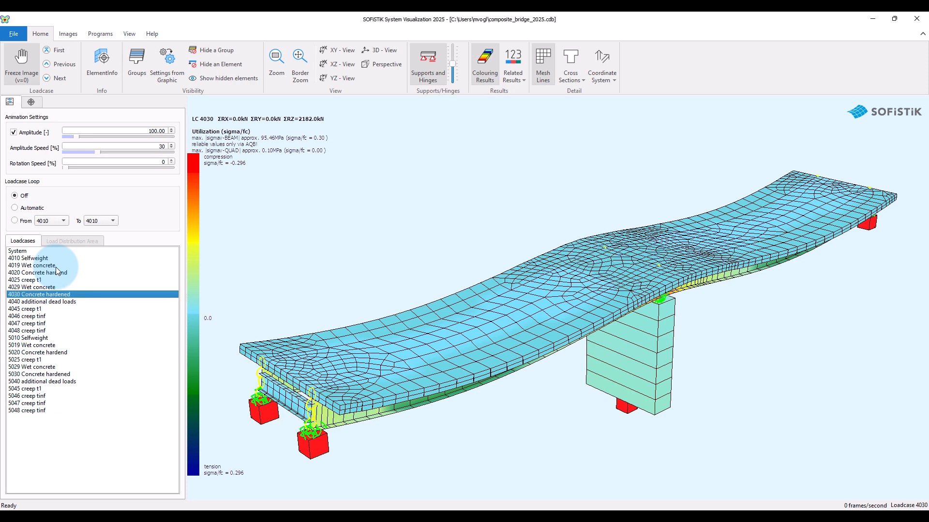
pyautogui.press('Down')
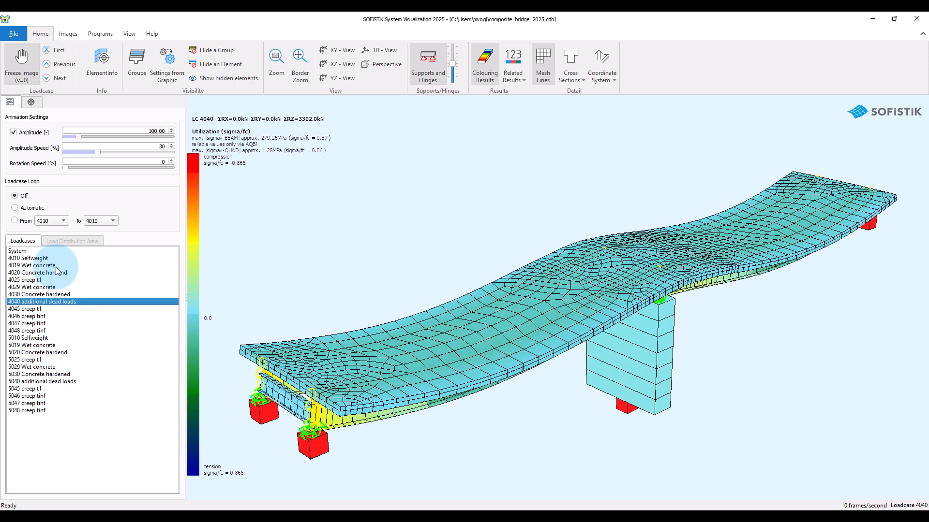
# Step through the creep loadcases from 4045 creep t1 to 4048 creep tinf to examine their deformations.
pyautogui.press('Down')
pyautogui.press('Down')
pyautogui.press('Down')
pyautogui.press('Down')
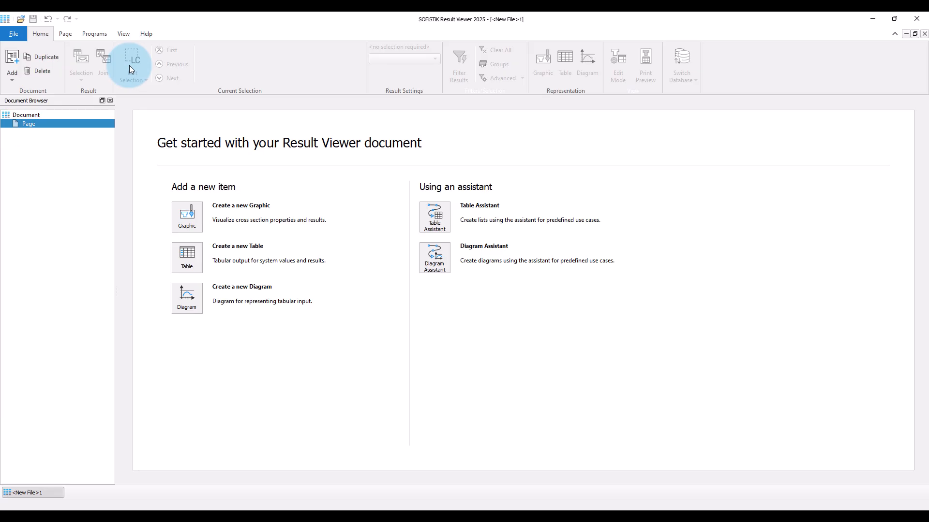
# In Result Viewer, create a graphic of reinforcement steel stress and axial materials stress in cross section from the AQB beam stresses.
pyautogui.click(186, 213)
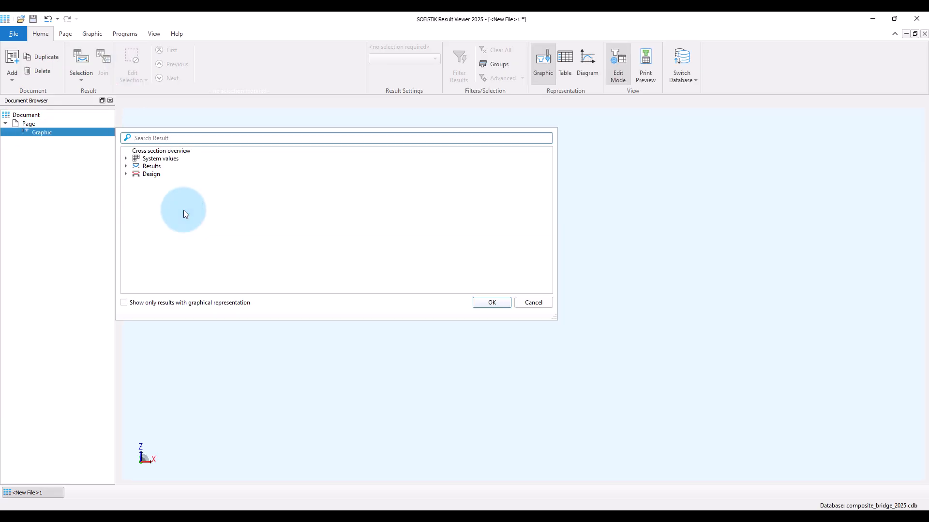
pyautogui.click(126, 174)
pyautogui.click(135, 182)
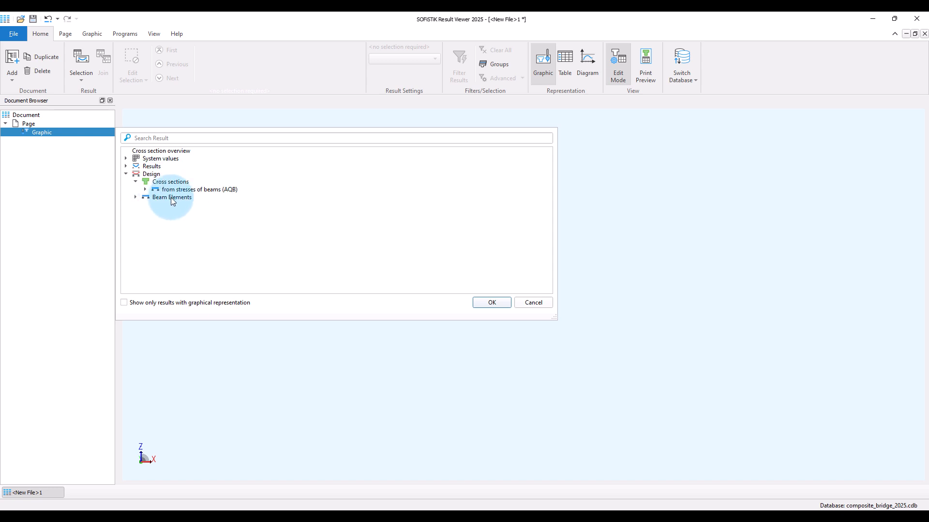
pyautogui.click(145, 189)
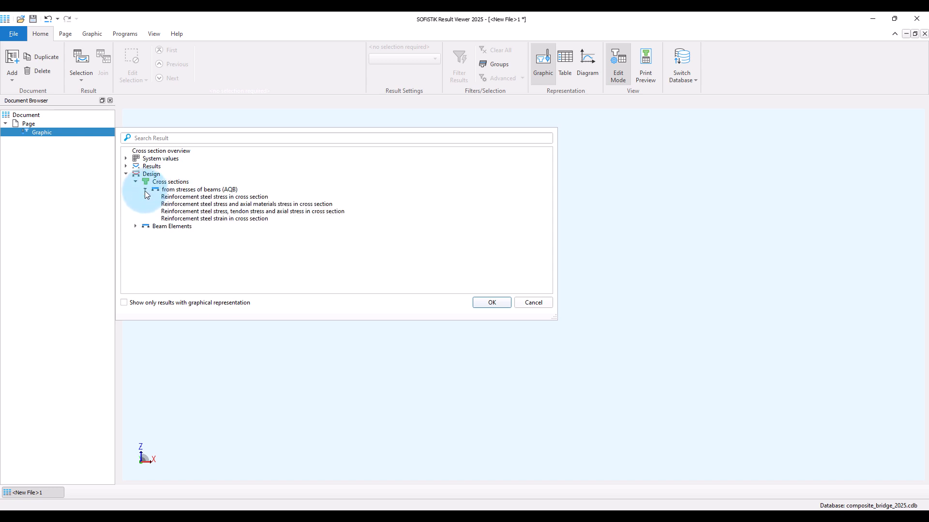
pyautogui.click(225, 204)
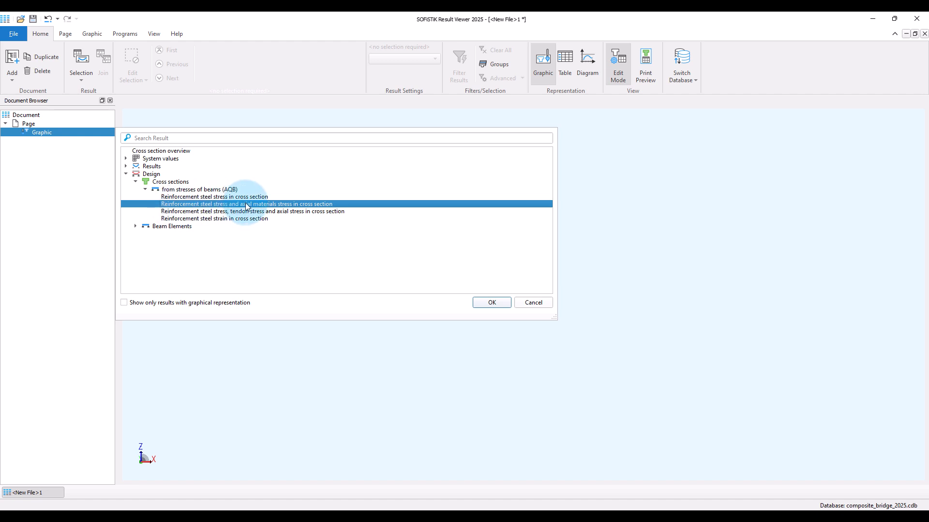
pyautogui.click(491, 302)
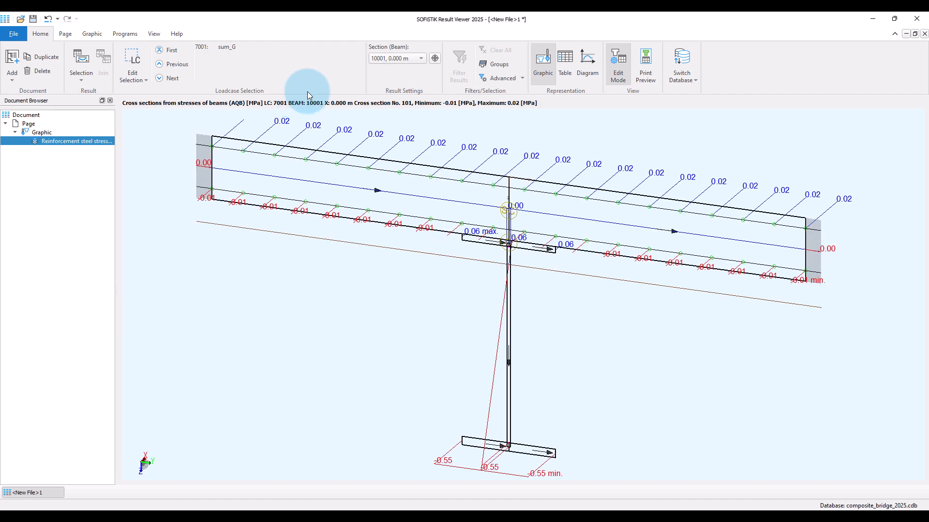
# Display loadcase 7010 Sum_10 Selfweight and pick the span section of beam 10087 at 0.738 m in the bridge model.
pyautogui.click(170, 78)
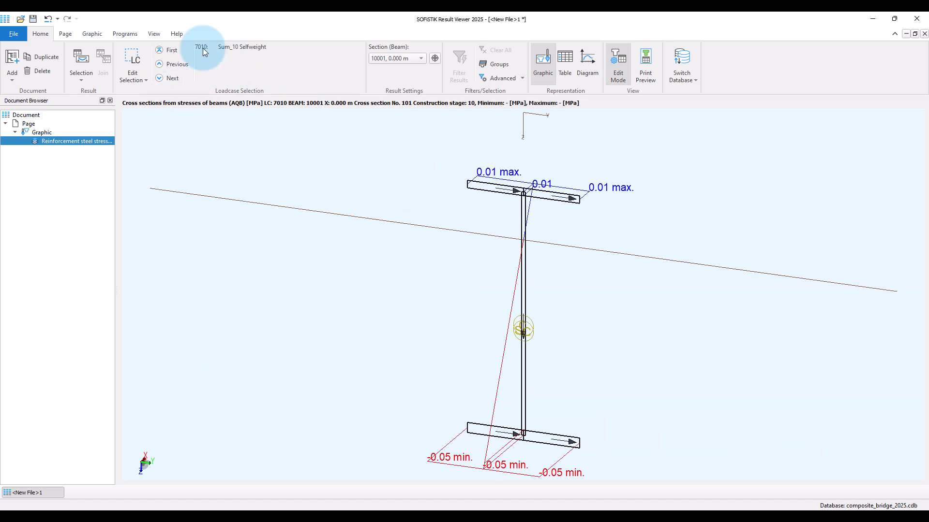
pyautogui.click(435, 59)
pyautogui.scroll(3, 303, 165)
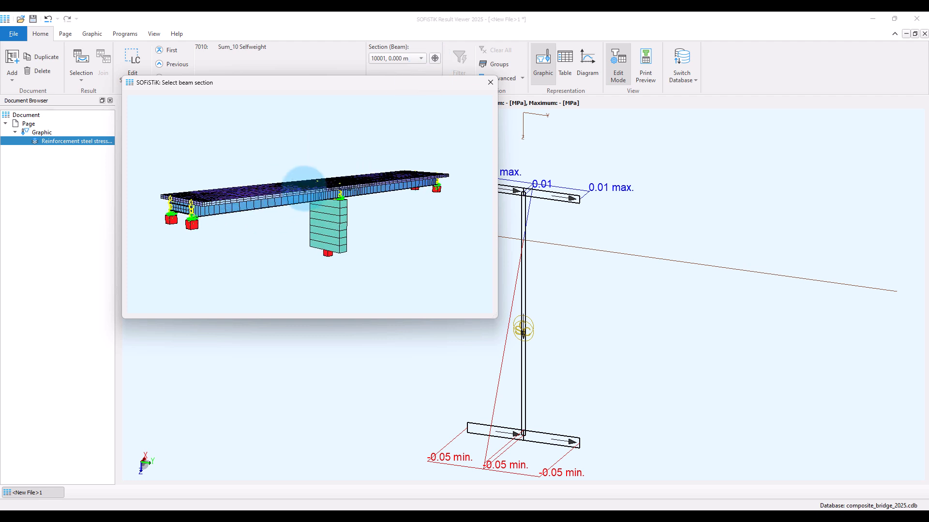
pyautogui.click(269, 204)
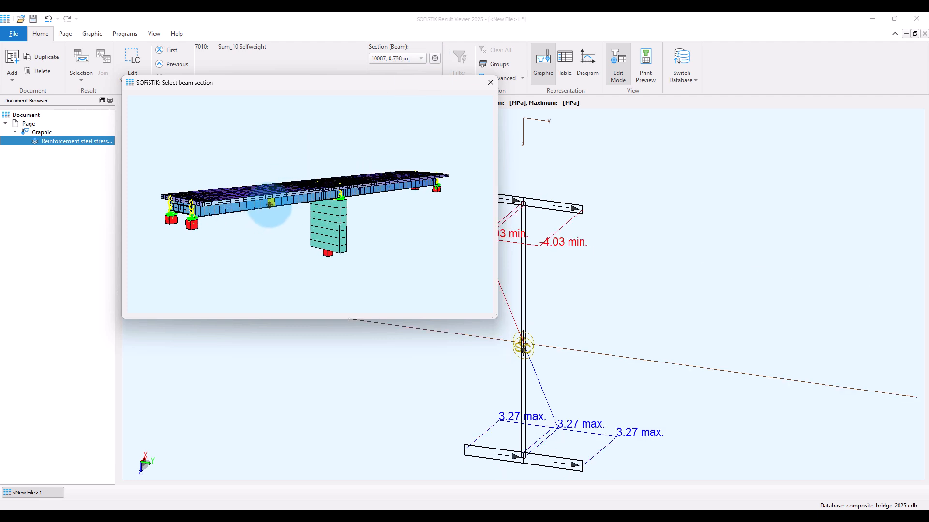
pyautogui.click(490, 82)
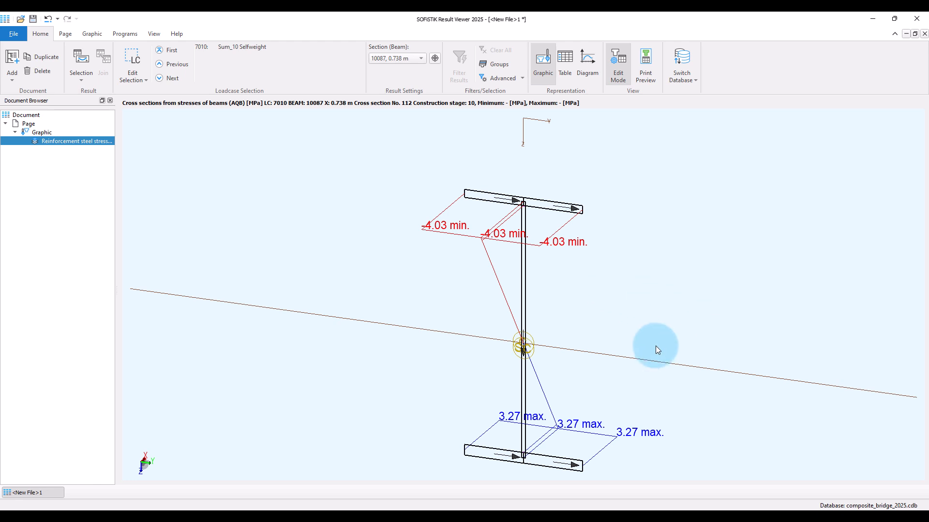
# Step through loadcases 7019 Wet concrete, 7020 Concrete hardened and 7025 creep t1, comparing the section stresses before and after creep.
pyautogui.click(160, 80)
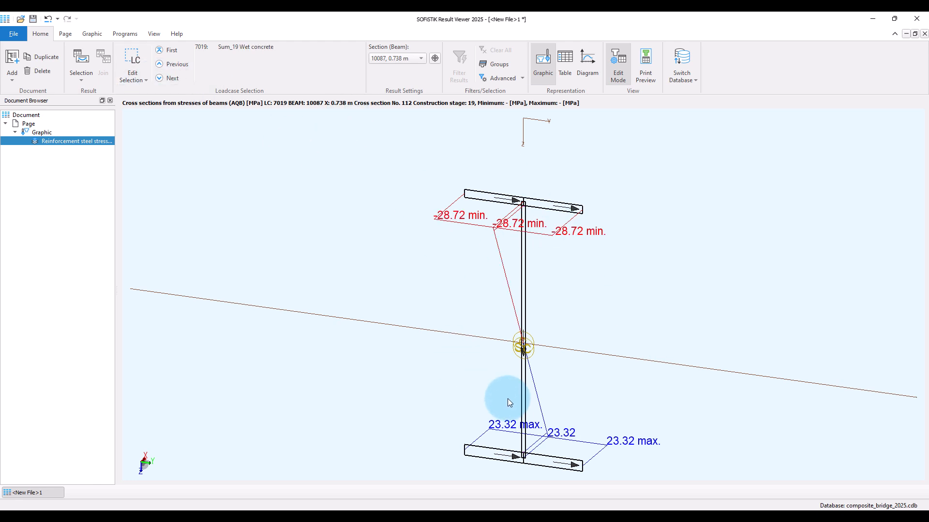
pyautogui.click(161, 79)
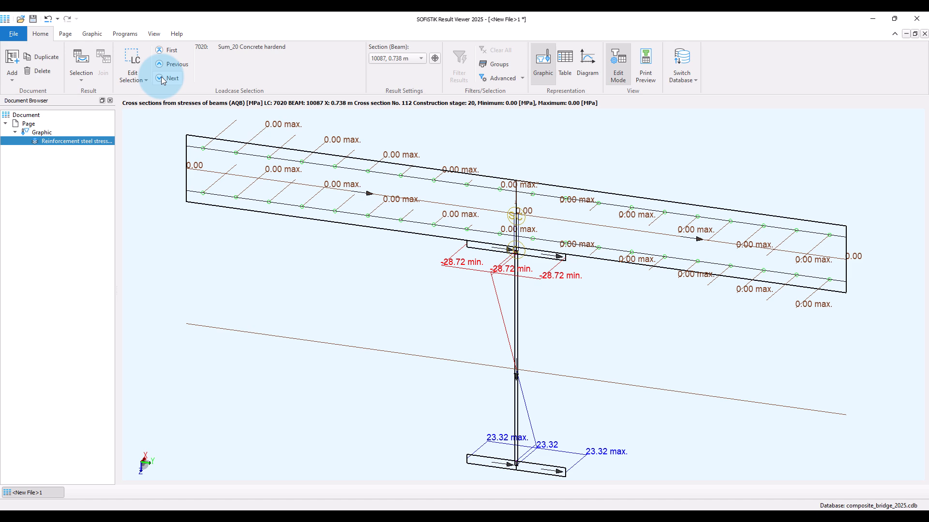
pyautogui.click(163, 79)
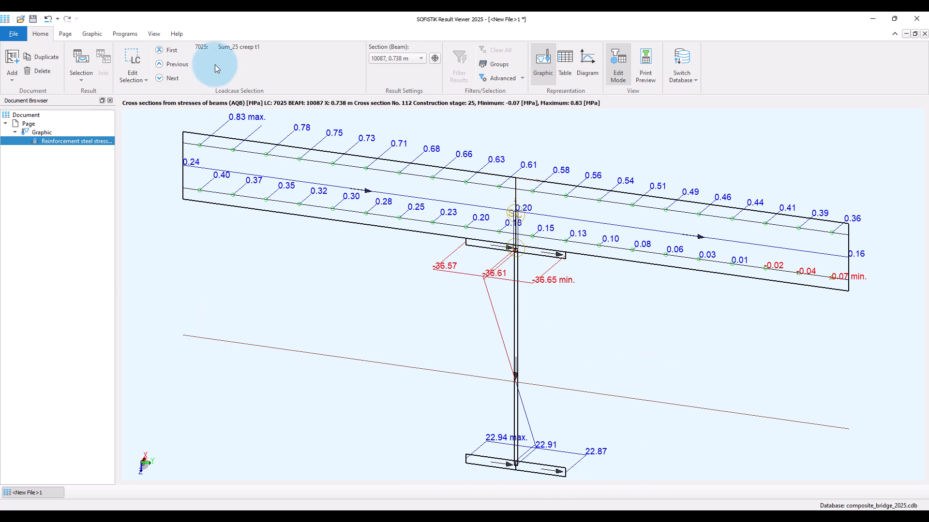
pyautogui.click(175, 64)
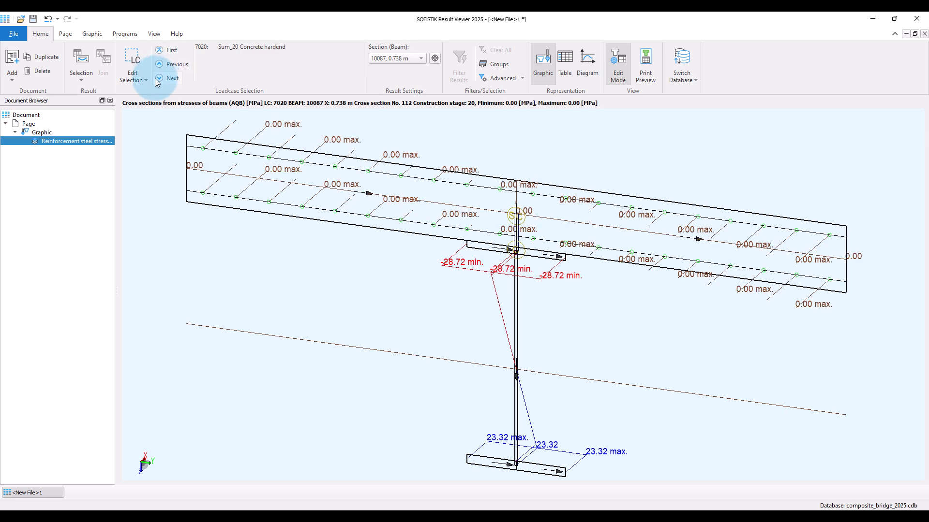
pyautogui.click(159, 78)
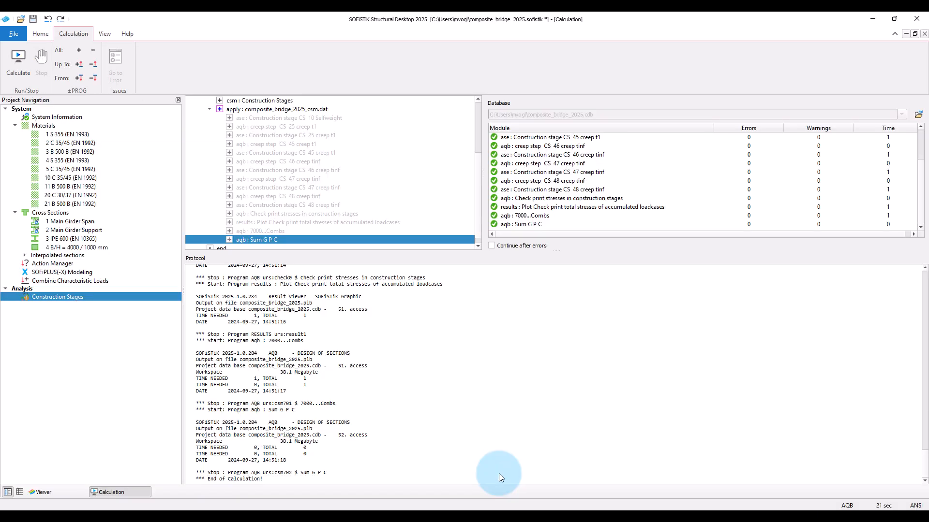
# In Structural Desktop, convert the Construction Stages task to a user task and open its text input.
pyautogui.rightClick(59, 297)
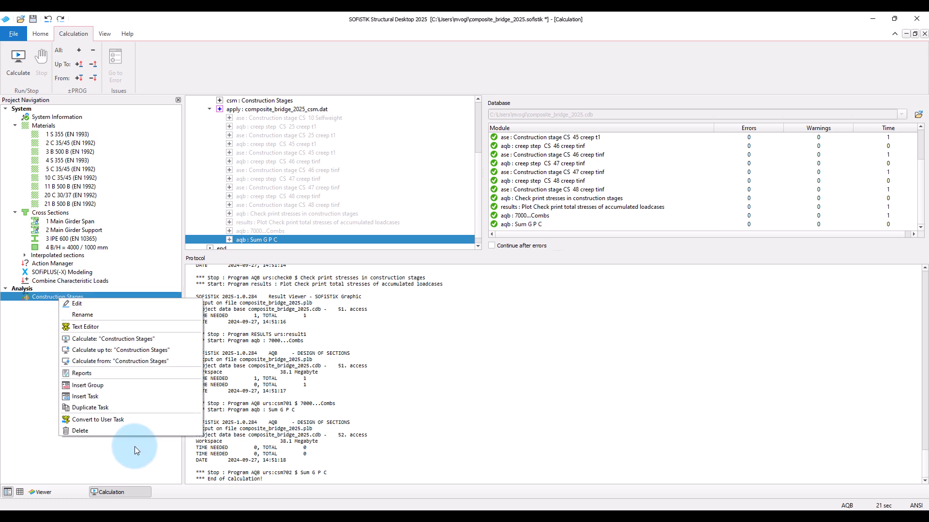
pyautogui.click(140, 421)
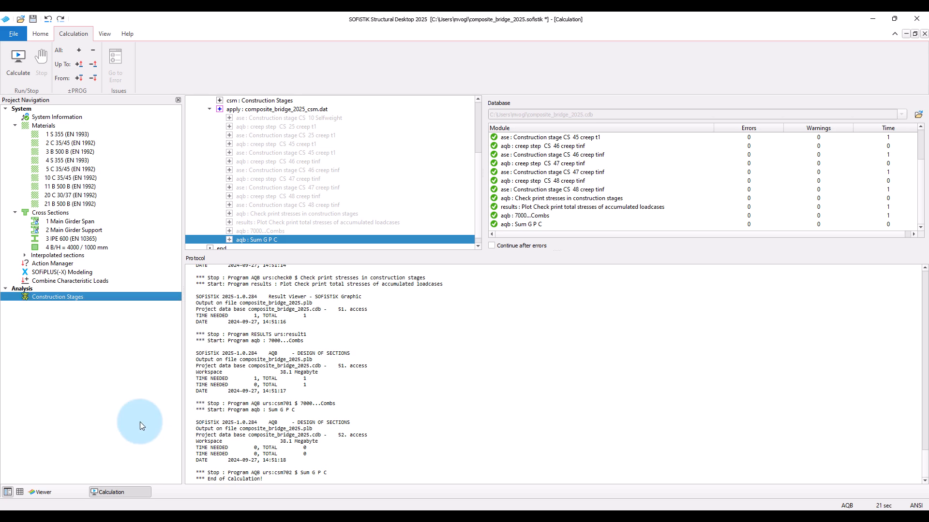
pyautogui.doubleClick(54, 298)
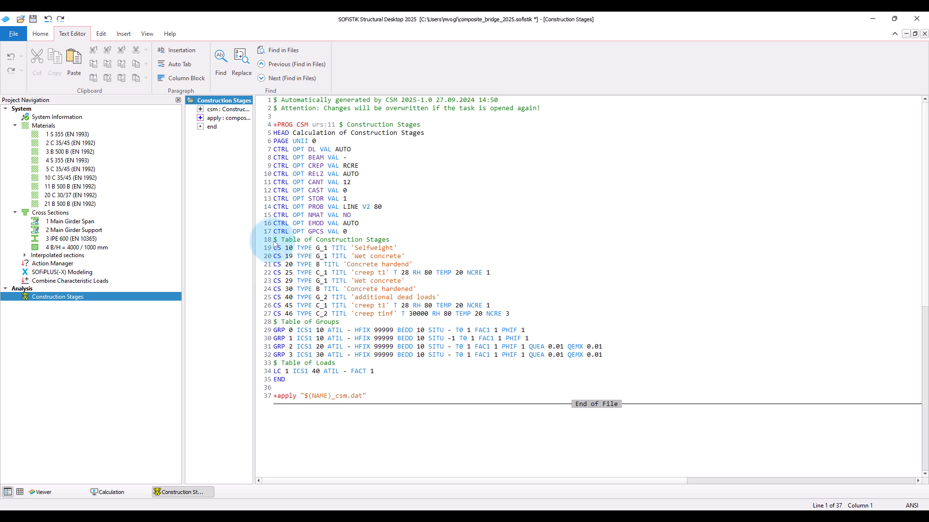
# Insert blank lines before the tables of construction stages, groups and loads and before the END line of the CSM input.
pyautogui.moveTo(274, 240); pyautogui.dragTo(278, 244)
pyautogui.press('Up')
pyautogui.press('Return')
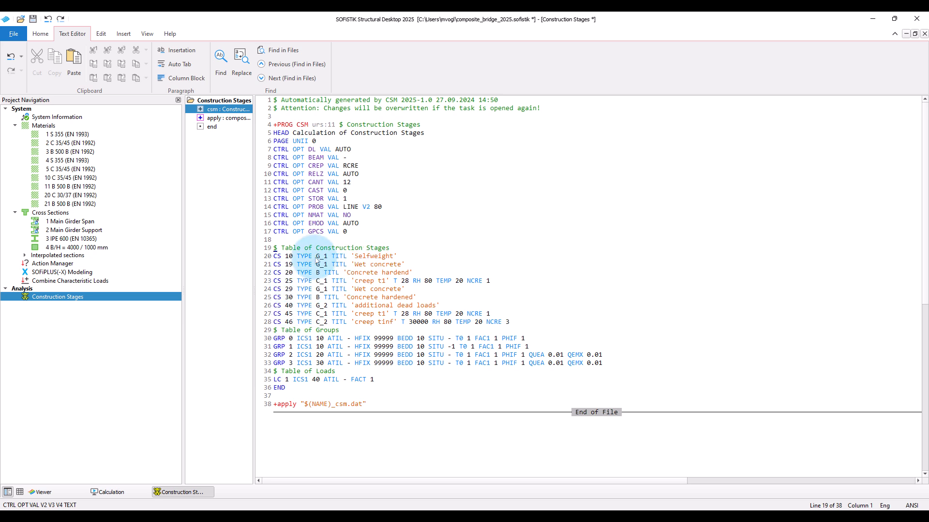
pyautogui.click(277, 331)
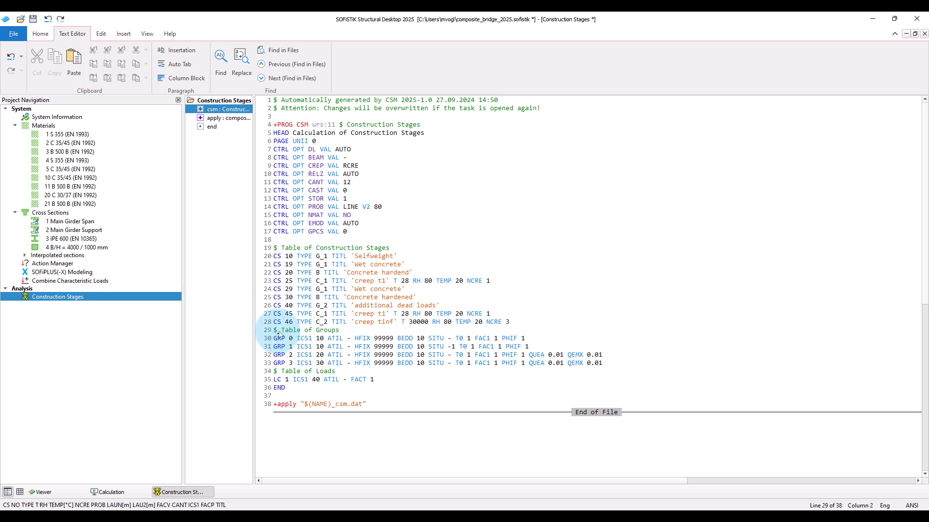
pyautogui.press('Return')
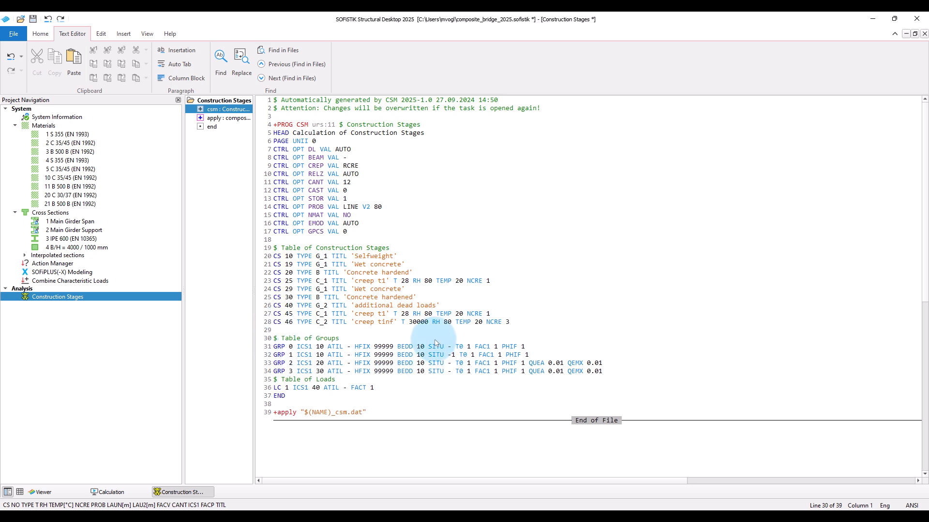
pyautogui.doubleClick(538, 371)
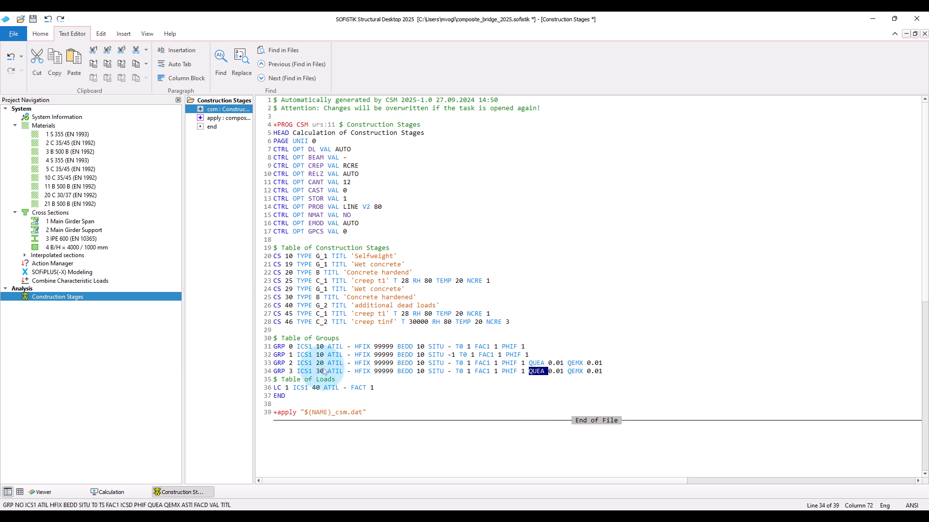
pyautogui.click(273, 381)
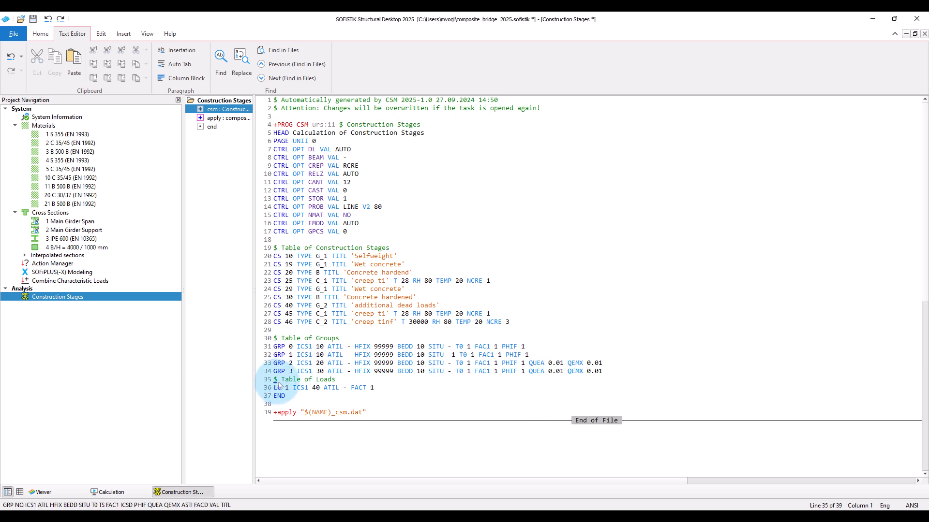
pyautogui.press('Return')
pyautogui.scroll(-1, 276, 382)
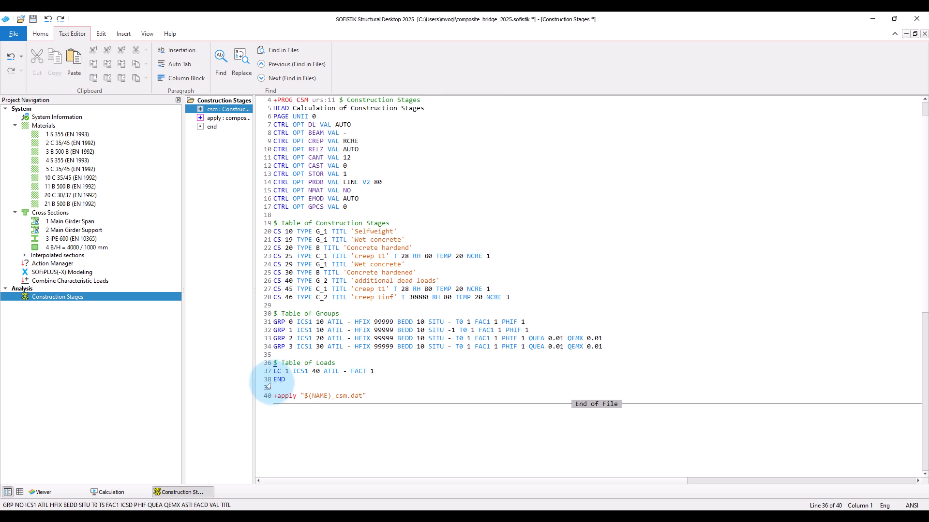
pyautogui.click(274, 380)
pyautogui.press('Return')
pyautogui.scroll(1, 338, 338)
# Add CTRL AQB TEXT 'CTRL EIGE -64' with its comment on reinforcement in eigenstresses above the construction stage table, and calculate the Construction Stages task.
pyautogui.click(379, 243)
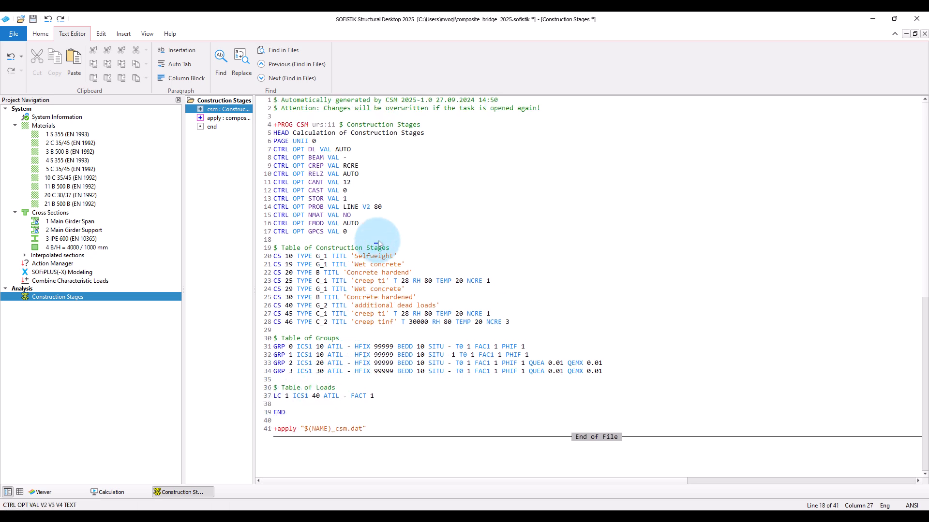
pyautogui.write("CTRL AQB TEXT 'CTRL EIGE -64'  $ take into account reinforcement for calculation of eigenstresses")
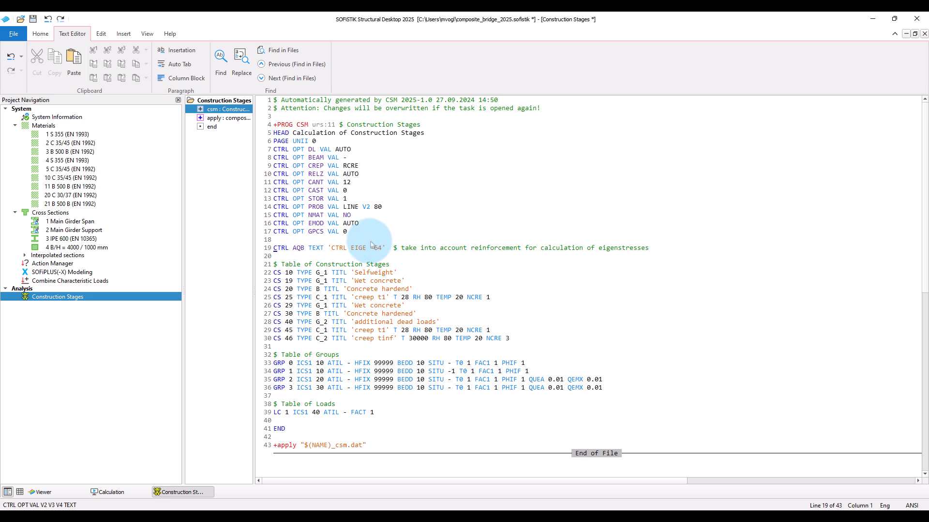
pyautogui.rightClick(61, 297)
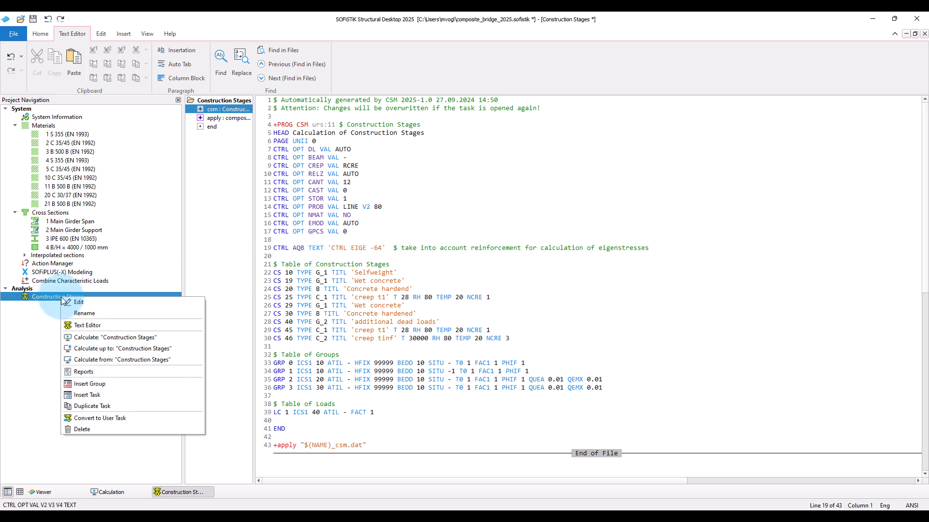
pyautogui.click(108, 338)
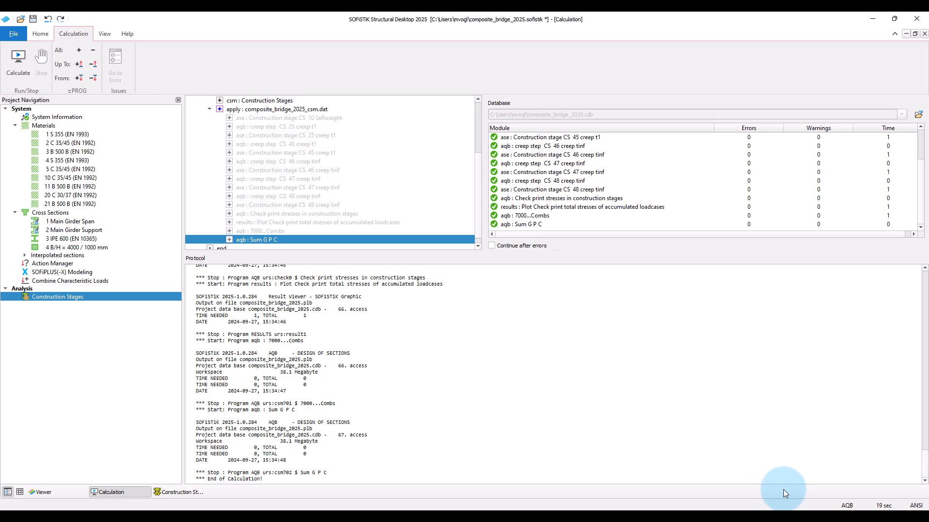
# Switch to Result Viewer and step through the recalculated section stresses from loadcase 7025 creep t1 to 7048 creep tinf.
pyautogui.click(740, 476)
pyautogui.moveTo(420, 345); pyautogui.dragTo(336, 248, button='middle')
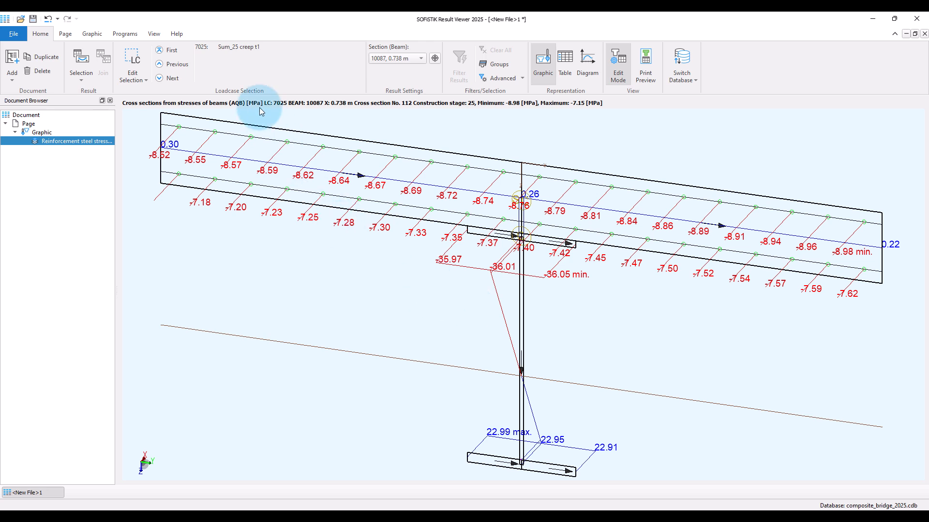
pyautogui.click(165, 81)
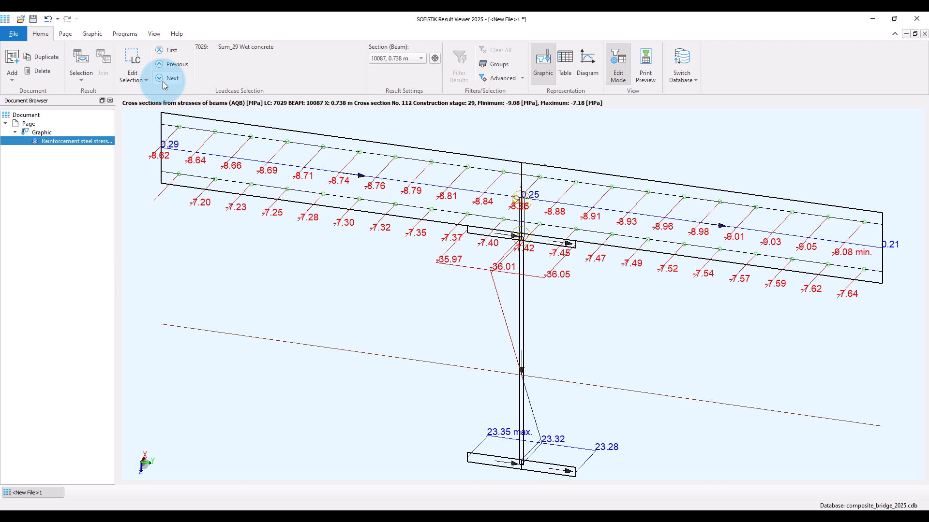
pyautogui.click(165, 85)
pyautogui.click(166, 83)
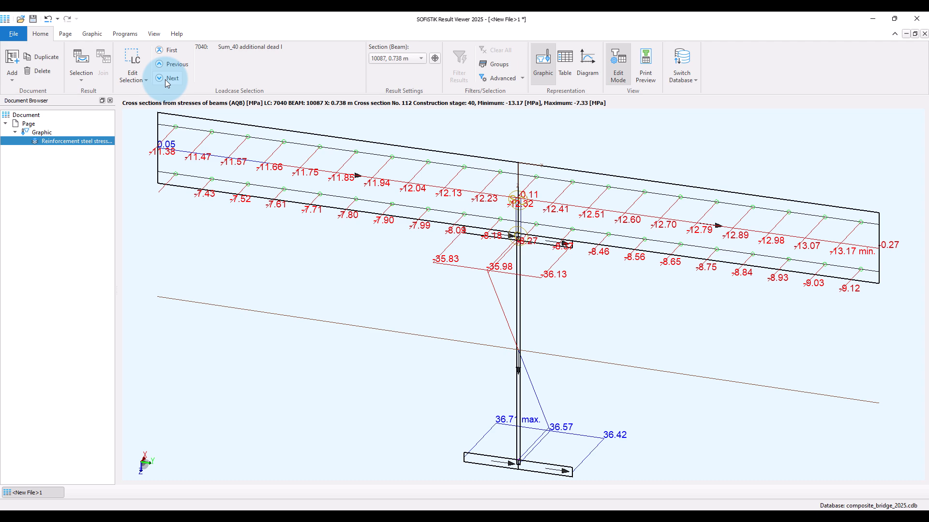
pyautogui.click(166, 83)
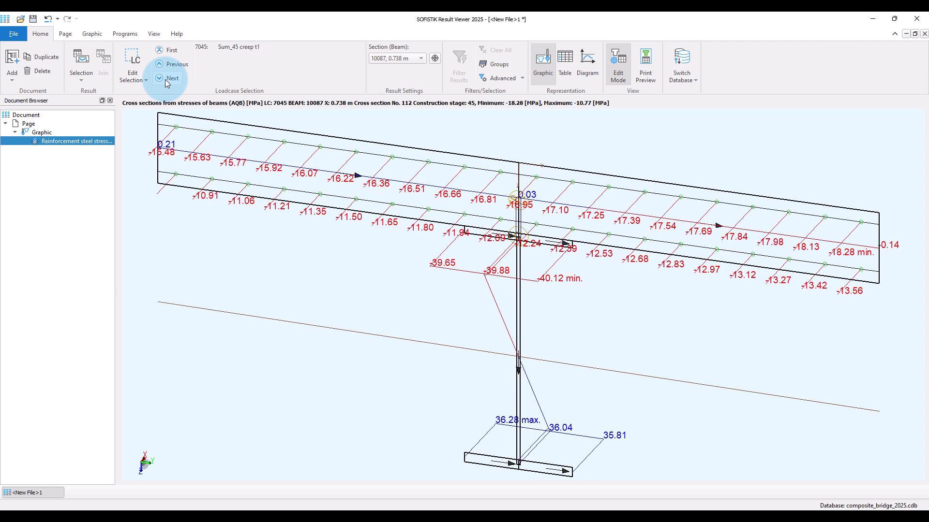
pyautogui.click(166, 83)
pyautogui.click(166, 83)
pyautogui.click(166, 83)
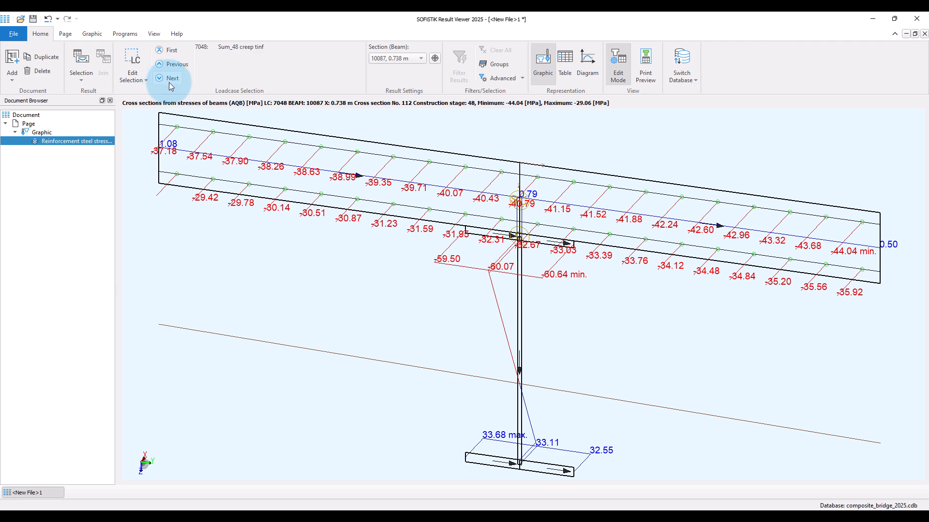
# In Structural Desktop, set the CTRL OPT BEAM value to DSLN in the CSM input and calculate the Construction Stages task.
pyautogui.click(514, 515)
pyautogui.click(153, 329)
pyautogui.click(101, 298)
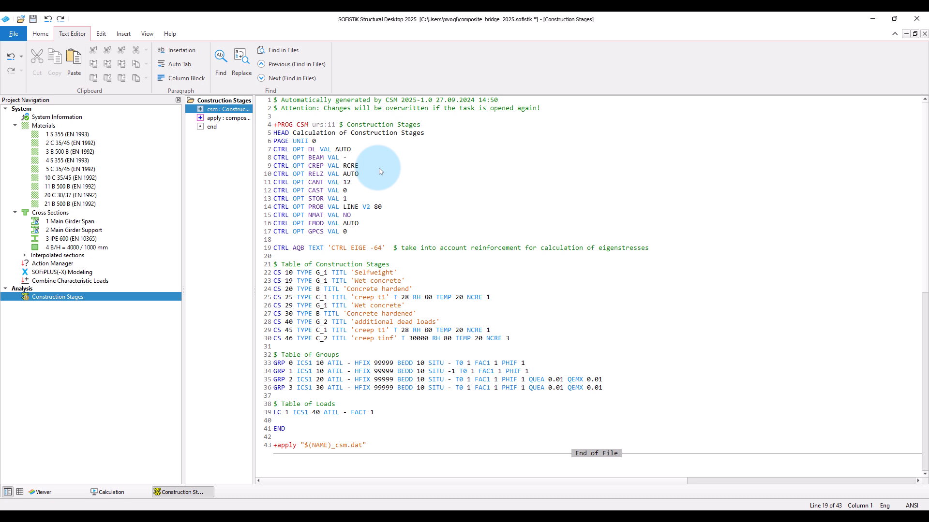
pyautogui.moveTo(341, 159); pyautogui.dragTo(354, 161)
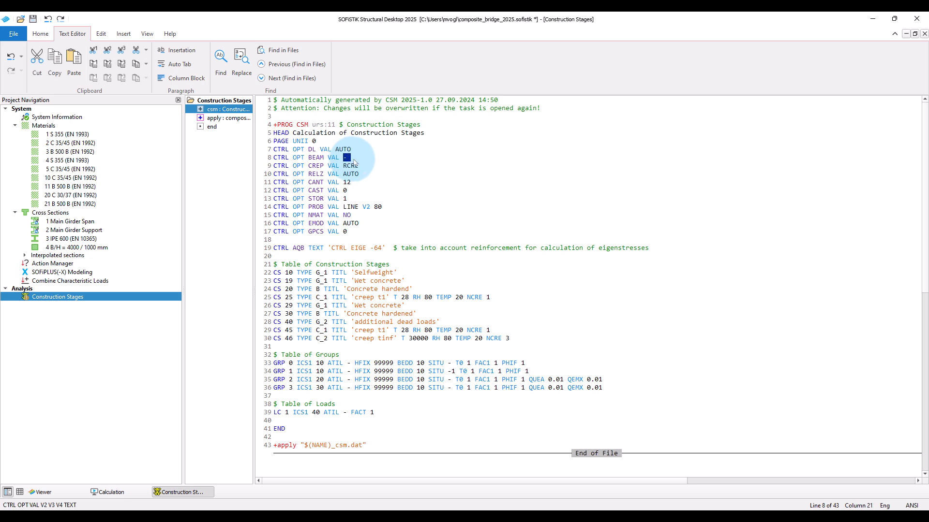
pyautogui.write('DSLN')
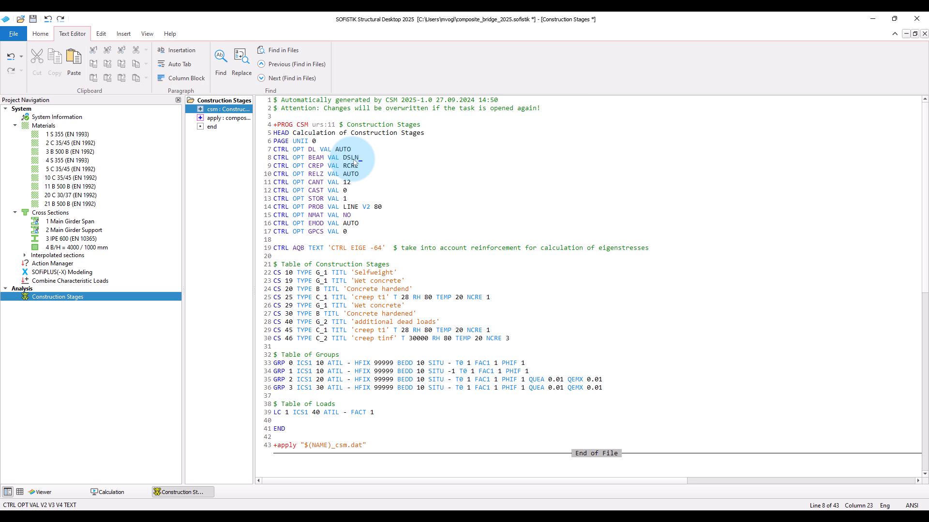
pyautogui.press('Left')
pyautogui.press('Left')
pyautogui.moveTo(274, 158); pyautogui.dragTo(383, 163)
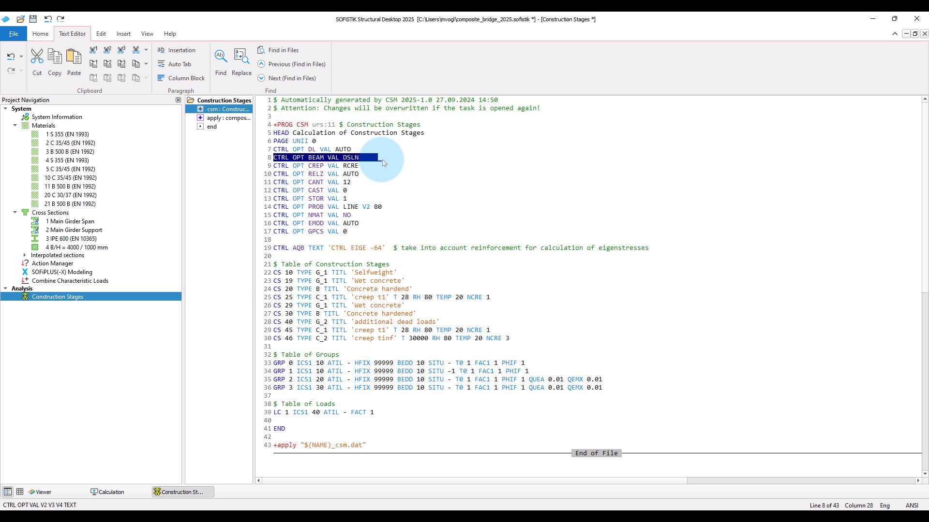
pyautogui.click(363, 163)
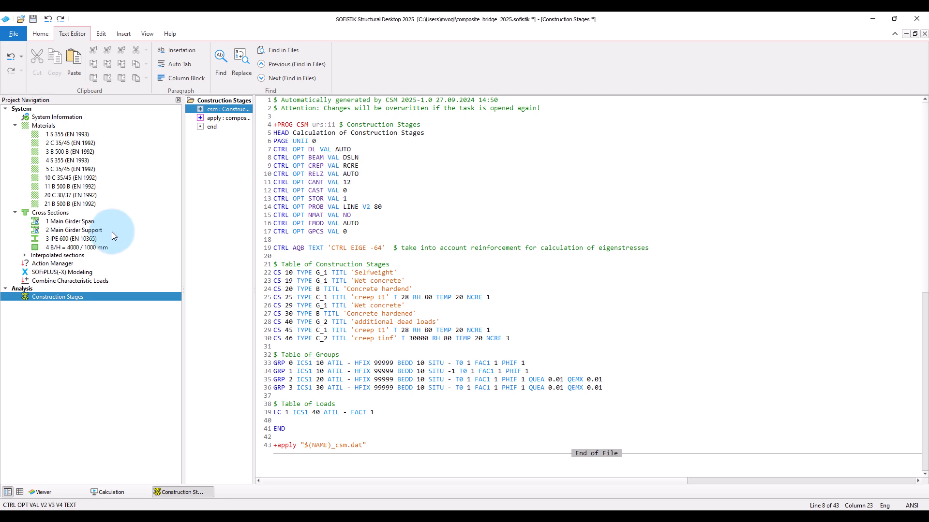
pyautogui.rightClick(89, 296)
pyautogui.click(101, 305)
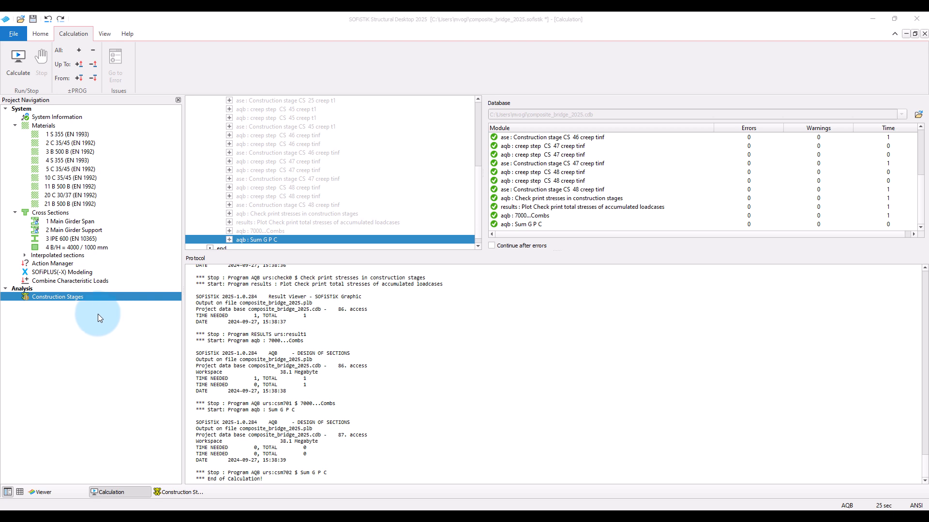
# Insert a Linear Analysis task below the Construction Stages task.
pyautogui.rightClick(42, 297)
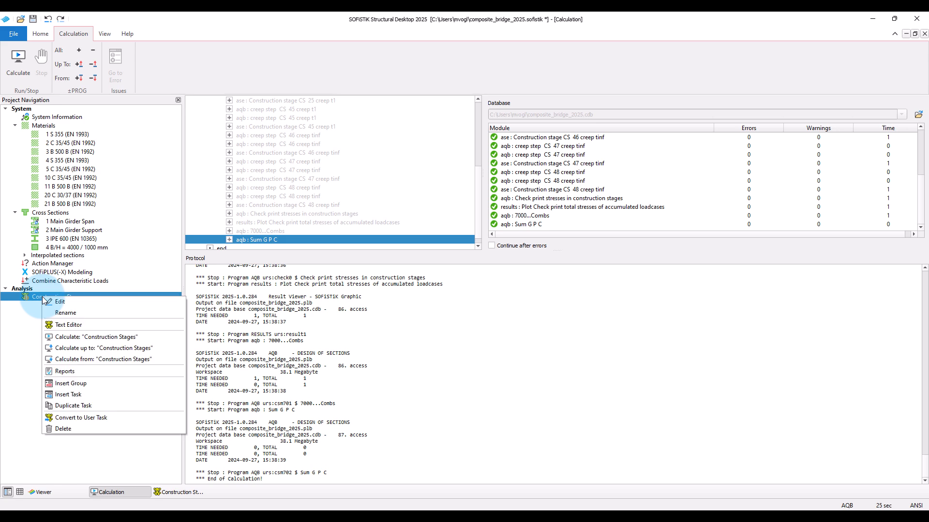
pyautogui.click(91, 394)
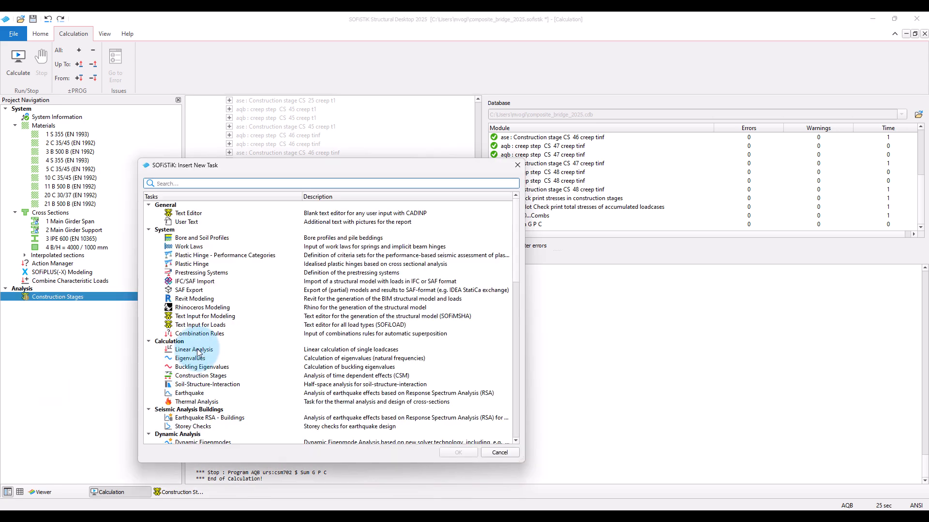
pyautogui.click(194, 349)
pyautogui.click(447, 450)
pyautogui.click(62, 306)
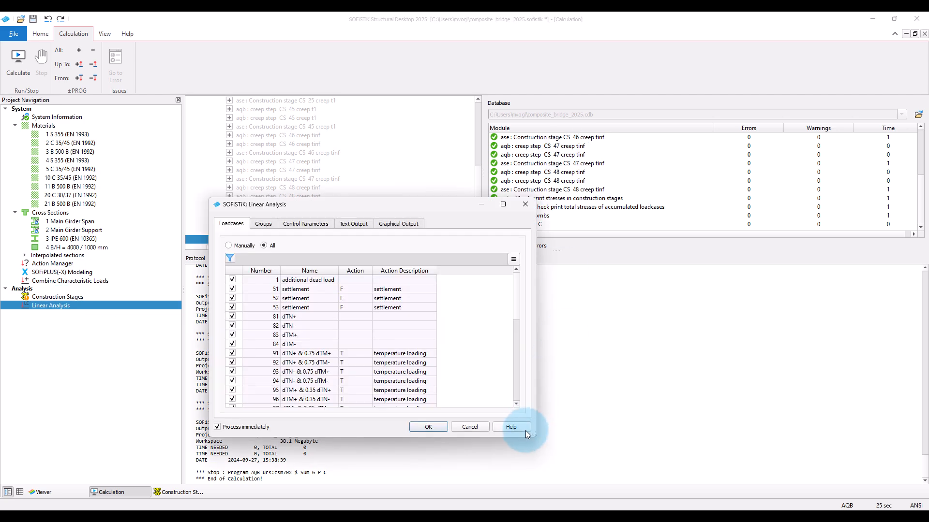
# Manually activate only loadcases 51–53, 81–84 and 91–98 for the linear analysis and calculate it immediately.
pyautogui.moveTo(535, 435); pyautogui.dragTo(692, 474)
pyautogui.scroll(-6, 371, 363)
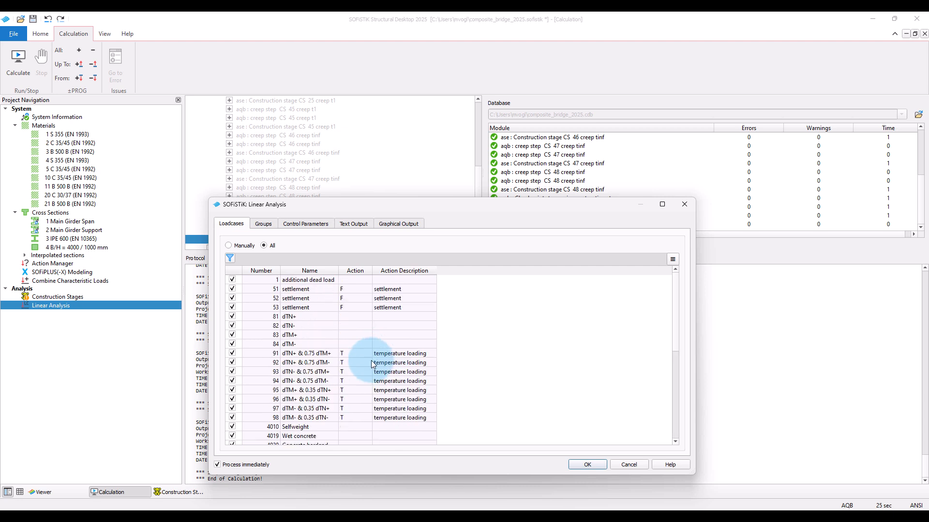
pyautogui.scroll(6, 371, 364)
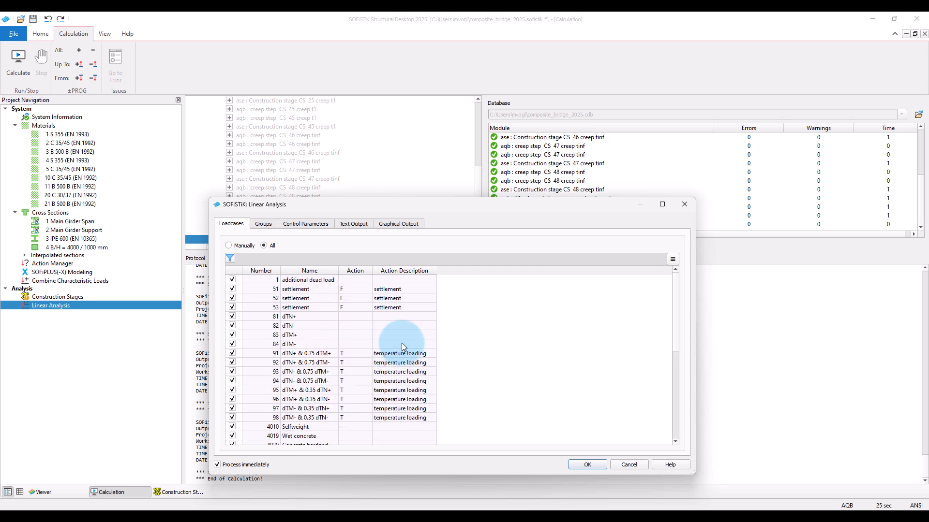
pyautogui.click(229, 246)
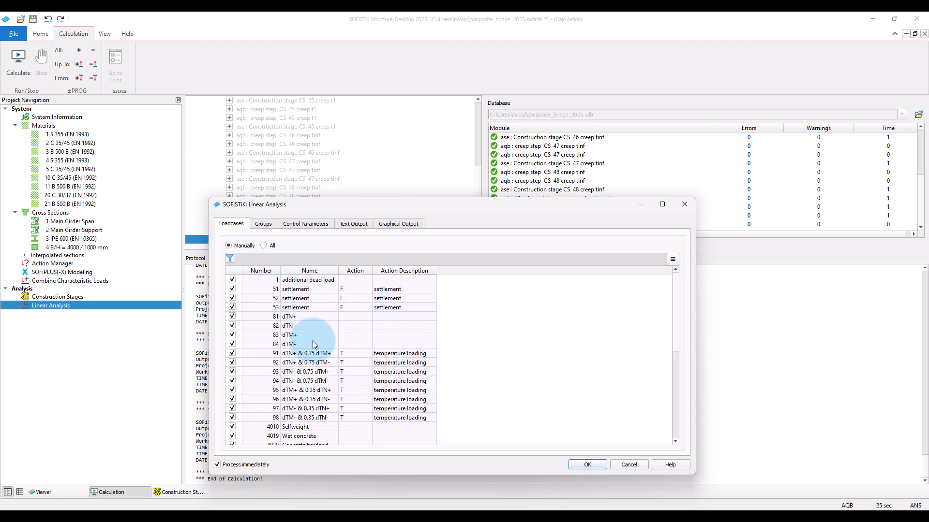
pyautogui.rightClick(235, 344)
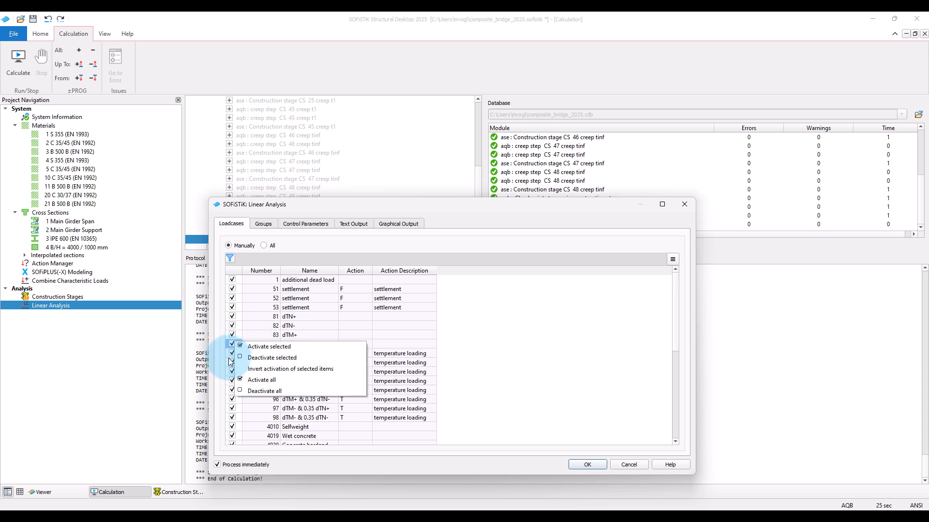
pyautogui.click(264, 391)
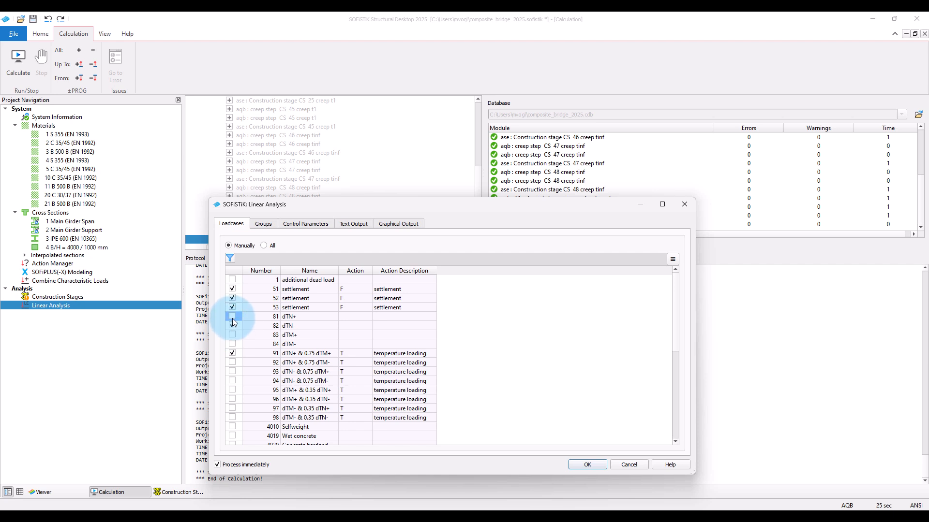
pyautogui.rightClick(239, 416)
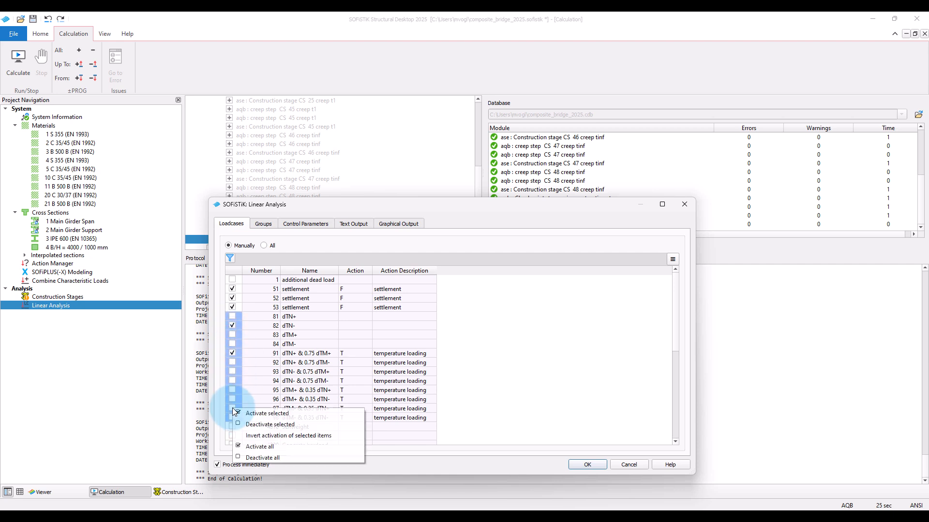
pyautogui.click(263, 414)
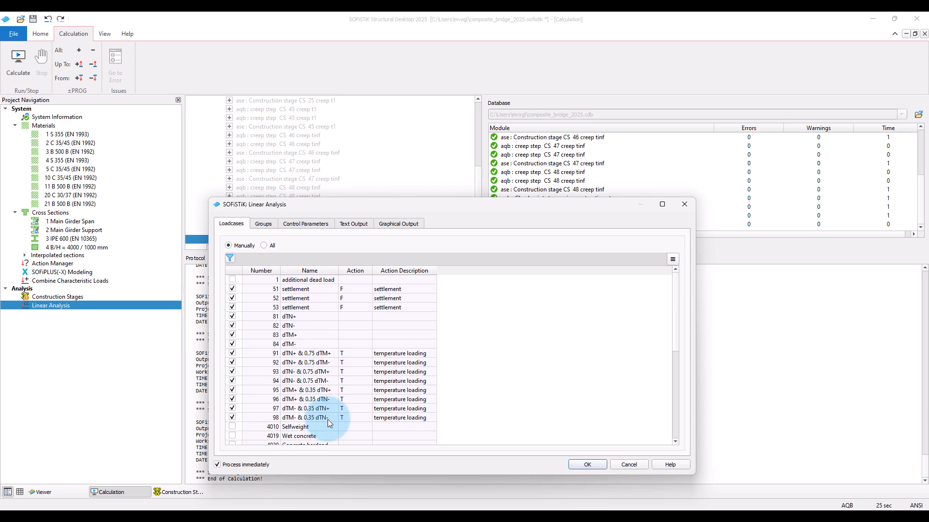
pyautogui.click(587, 465)
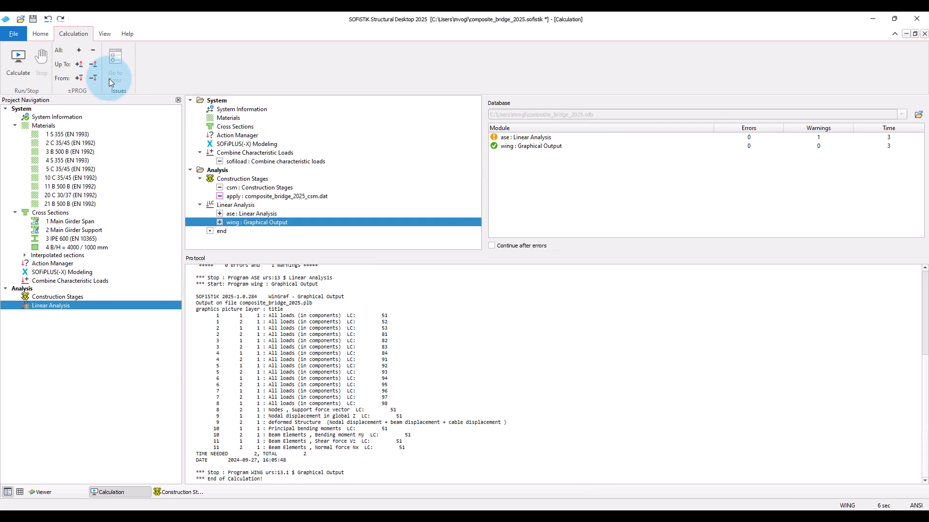
# Open SOFiSTiK Graphic and display the beam bending moment My for loadcase 51 settlement, adjusting the diagram scale.
pyautogui.click(43, 33)
pyautogui.click(229, 66)
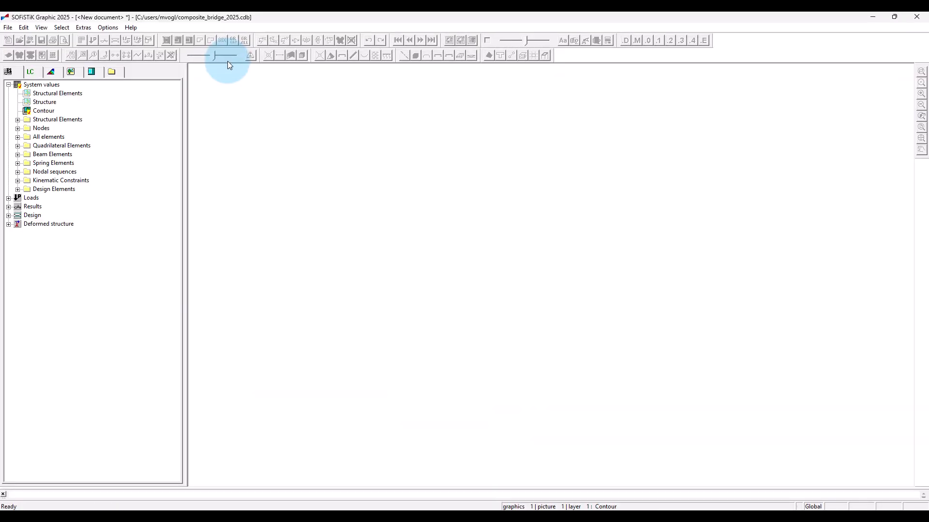
pyautogui.click(9, 207)
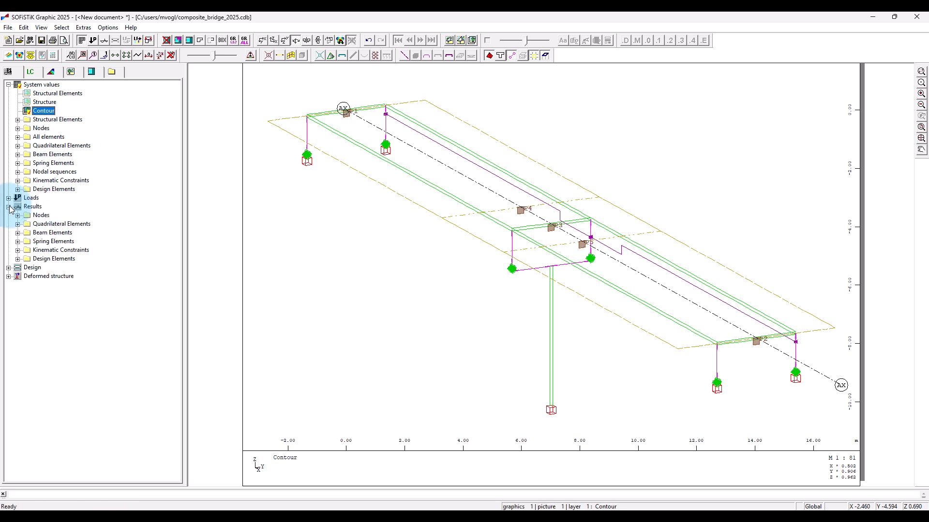
pyautogui.click(17, 232)
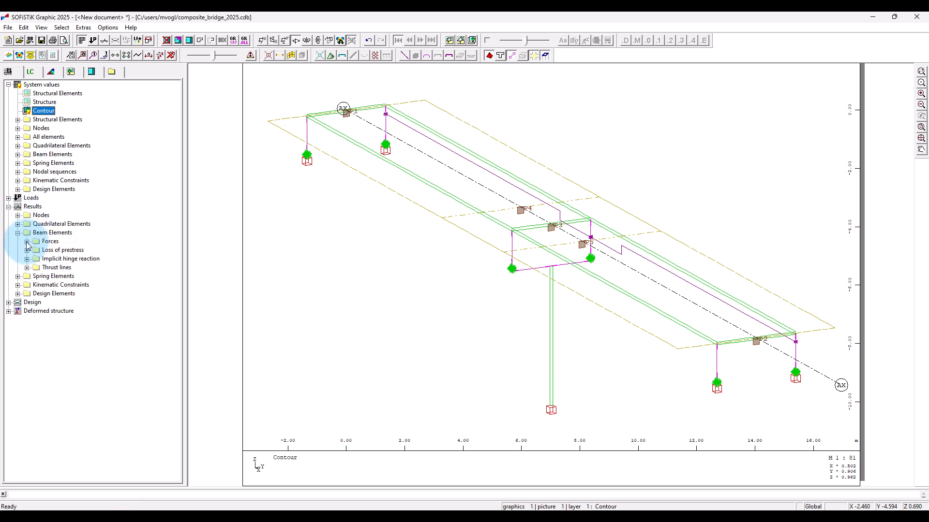
pyautogui.click(27, 242)
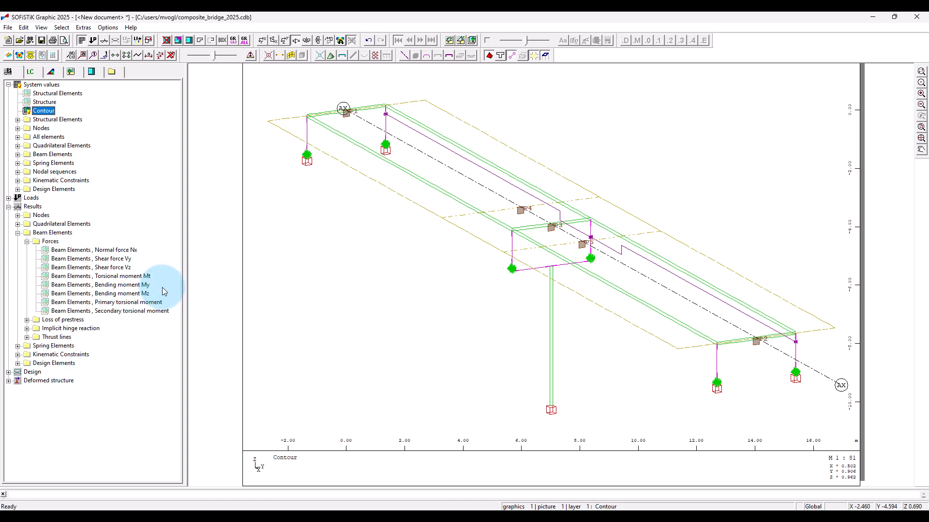
pyautogui.doubleClick(139, 288)
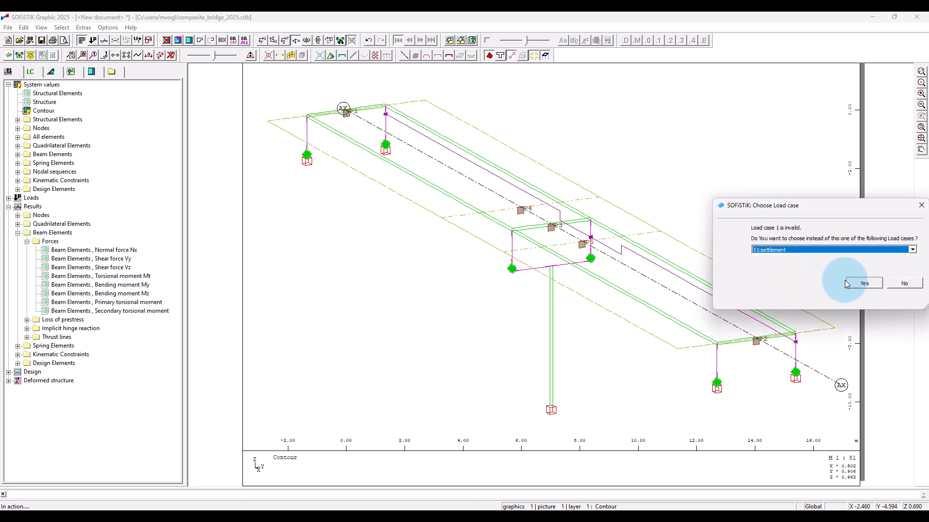
pyautogui.click(862, 284)
pyautogui.moveTo(505, 34); pyautogui.dragTo(526, 42)
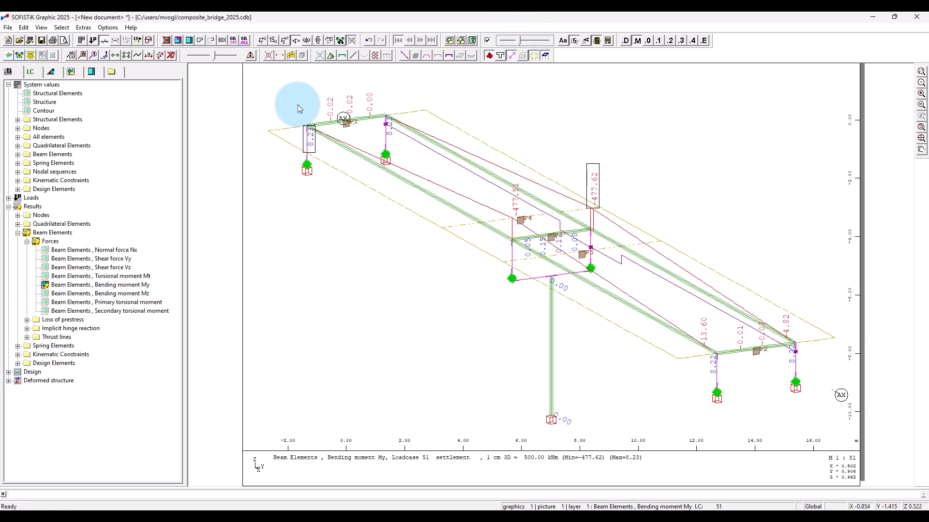
# Step through the bending moment My diagrams of the following loadcases up to 84 dTM-.
pyautogui.click(139, 42)
pyautogui.click(140, 42)
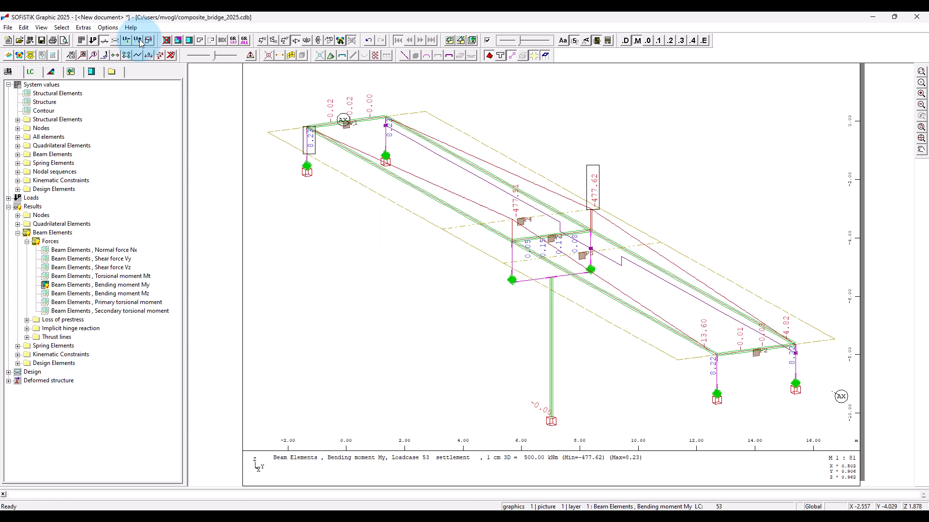
pyautogui.click(139, 41)
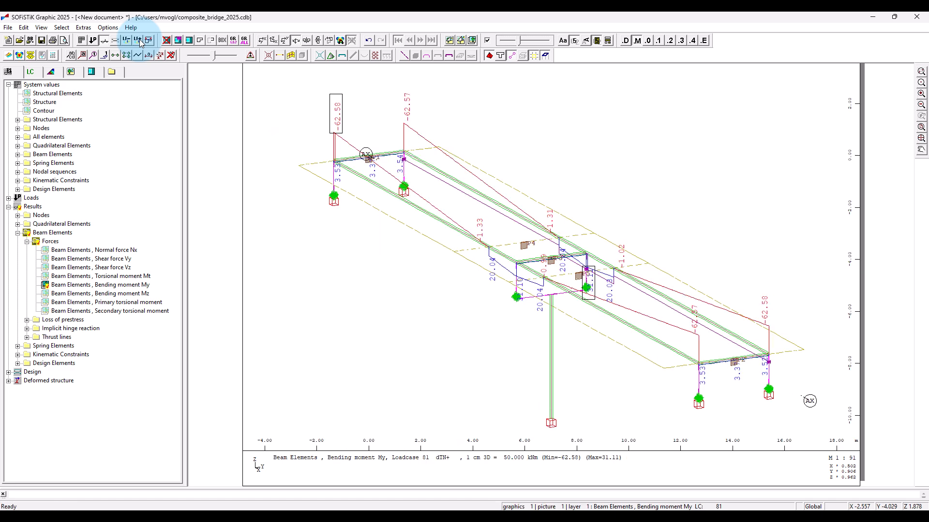
pyautogui.click(140, 42)
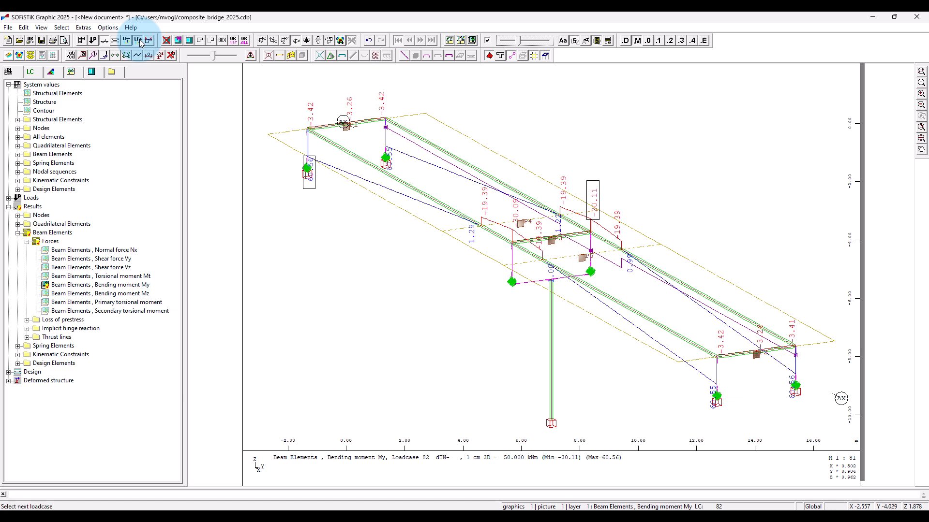
pyautogui.click(139, 42)
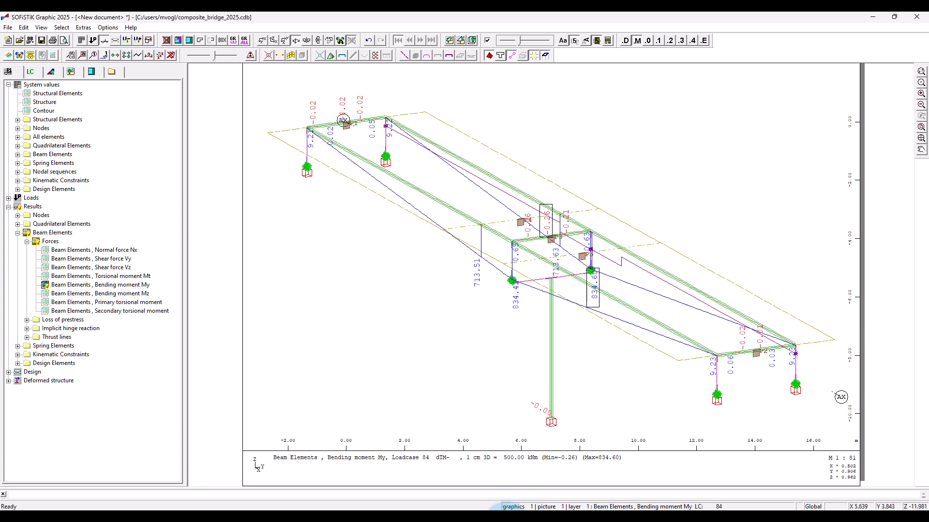
# Return to Structural Desktop and examine the QUEA and QEMX stiffness factors of group 2 in the Construction Stages text input.
pyautogui.click(503, 513)
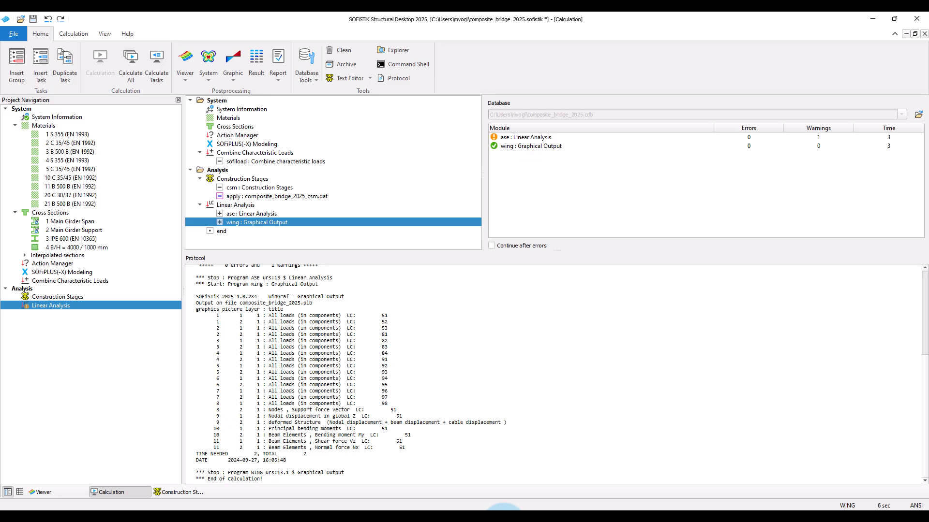
pyautogui.click(81, 296)
pyautogui.moveTo(528, 380); pyautogui.dragTo(604, 384)
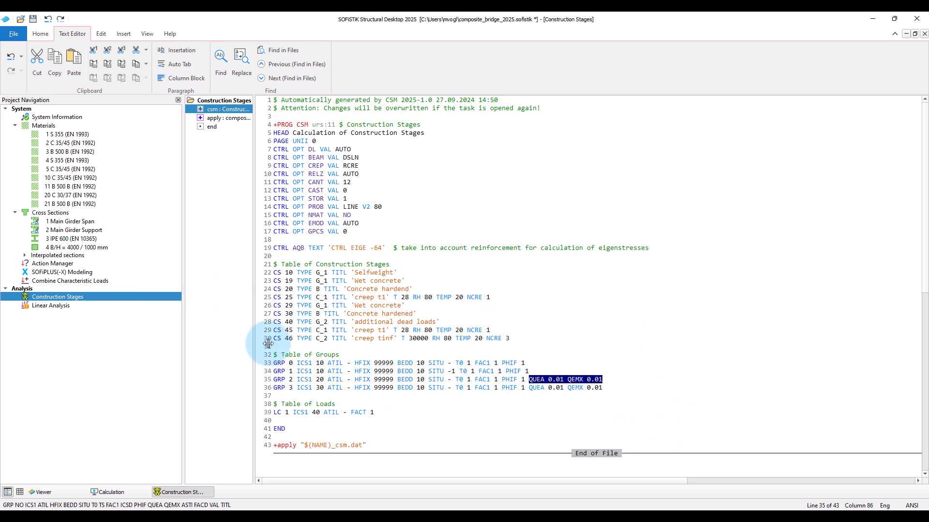
# Open the Linear Analysis report and examine the ASE input data warning about QUAD stiffness corrections.
pyautogui.rightClick(47, 307)
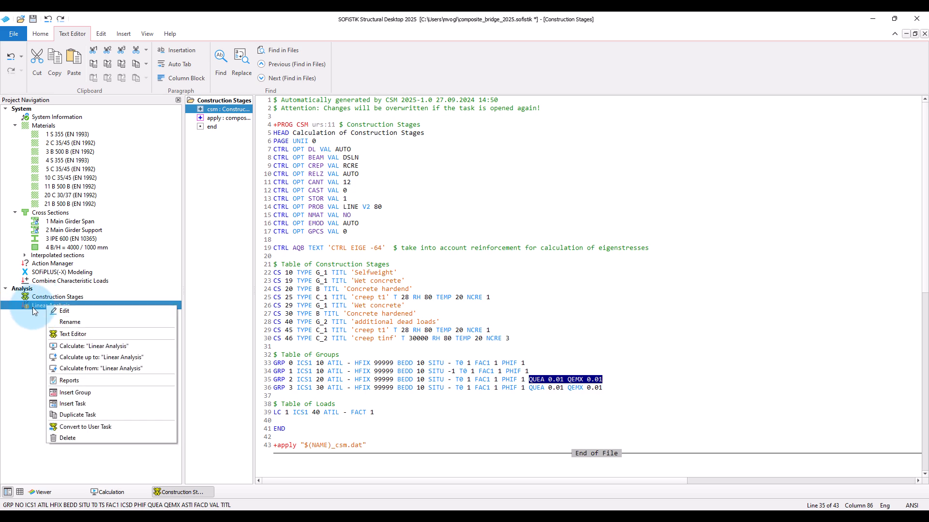
pyautogui.click(82, 380)
pyautogui.click(375, 150)
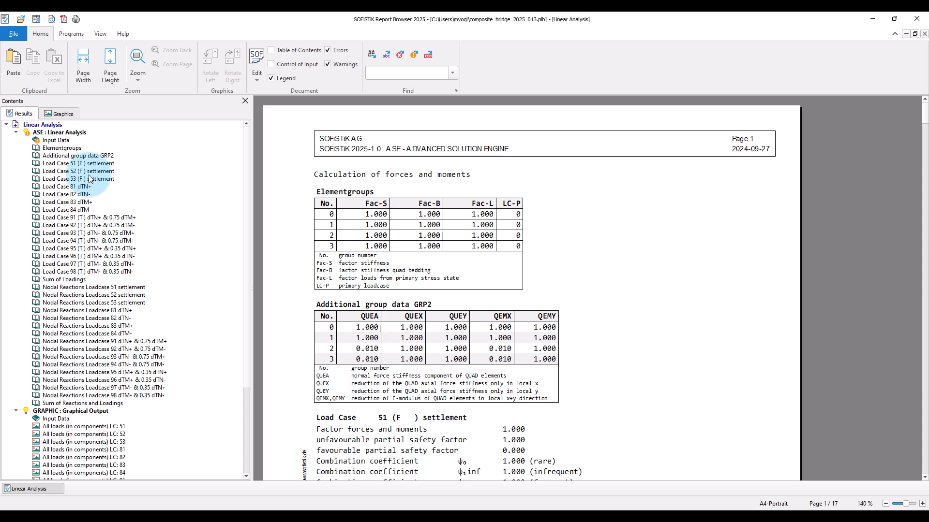
pyautogui.click(35, 141)
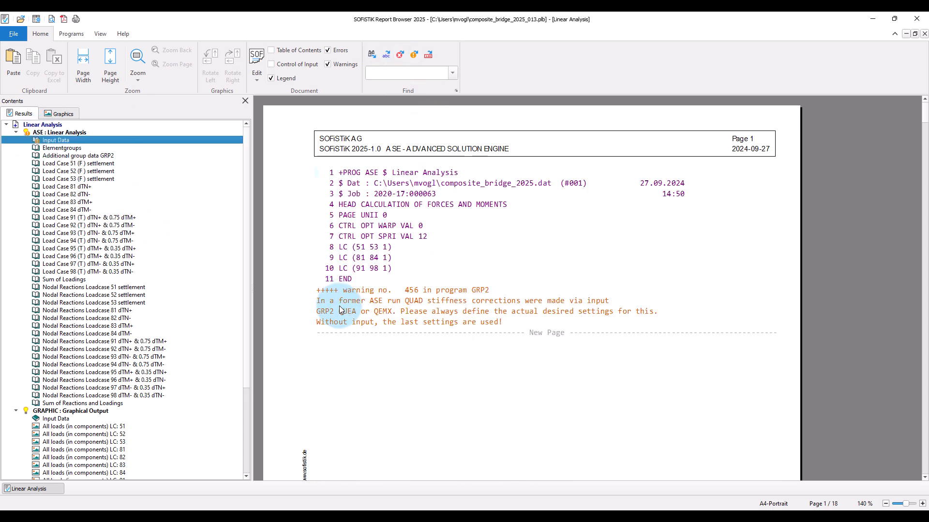
pyautogui.moveTo(317, 303); pyautogui.dragTo(661, 322)
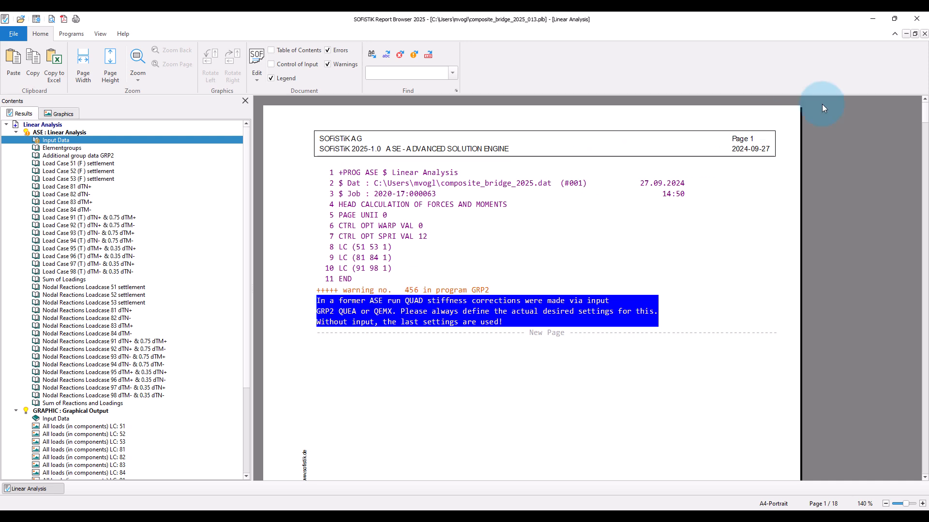
# Switch to SOFiSTiK Graphic and display the quadrilateral elements' membrane force n-xx and bending moment m-xx in local x.
pyautogui.click(873, 19)
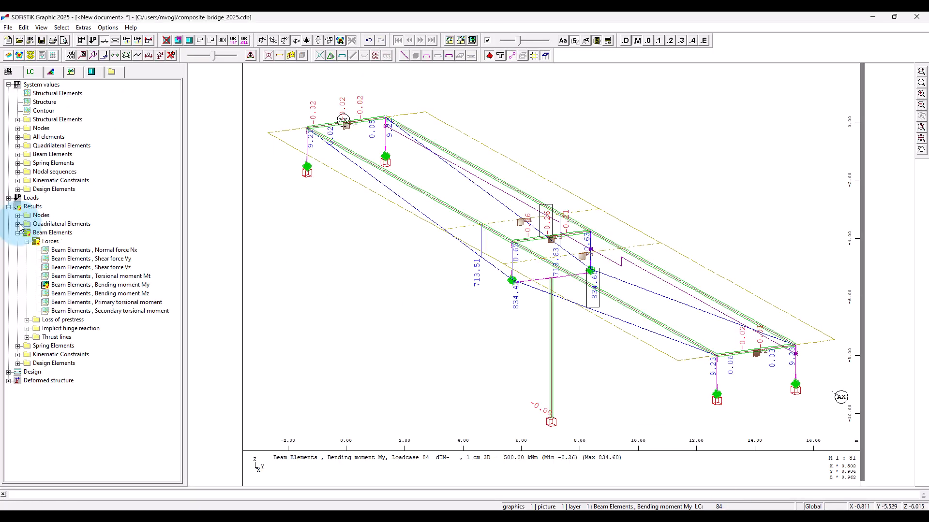
pyautogui.click(18, 224)
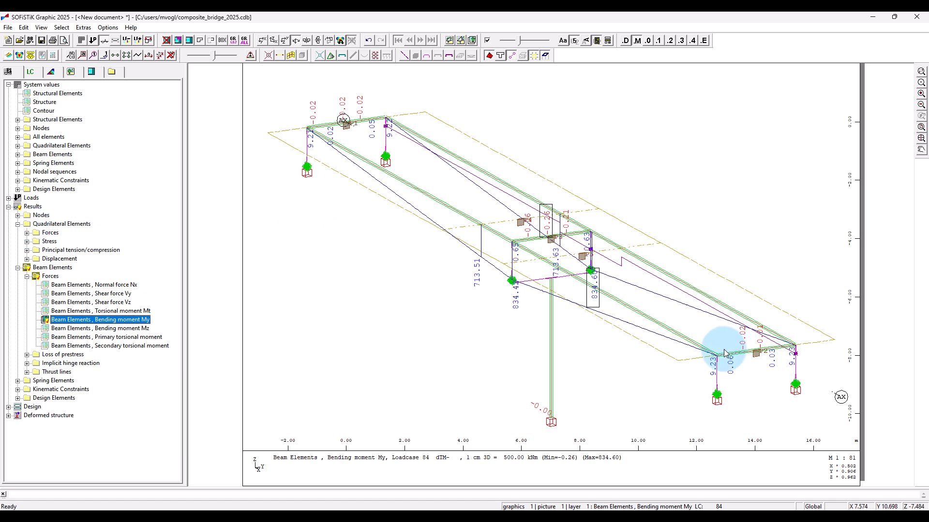
pyautogui.click(27, 232)
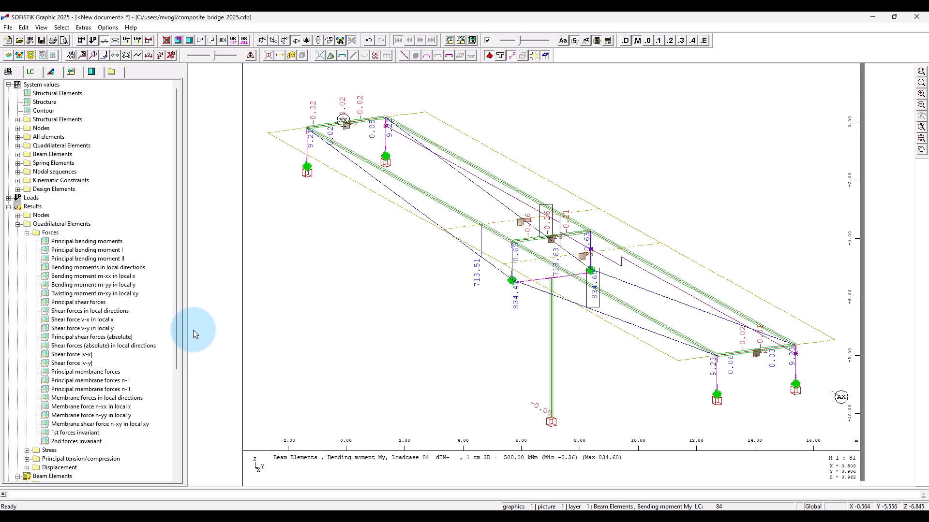
pyautogui.click(92, 407)
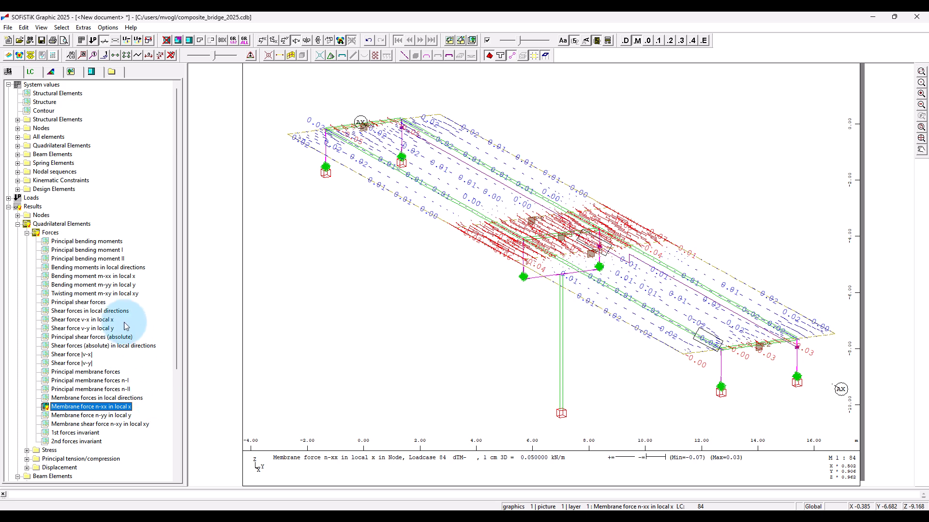
pyautogui.click(103, 277)
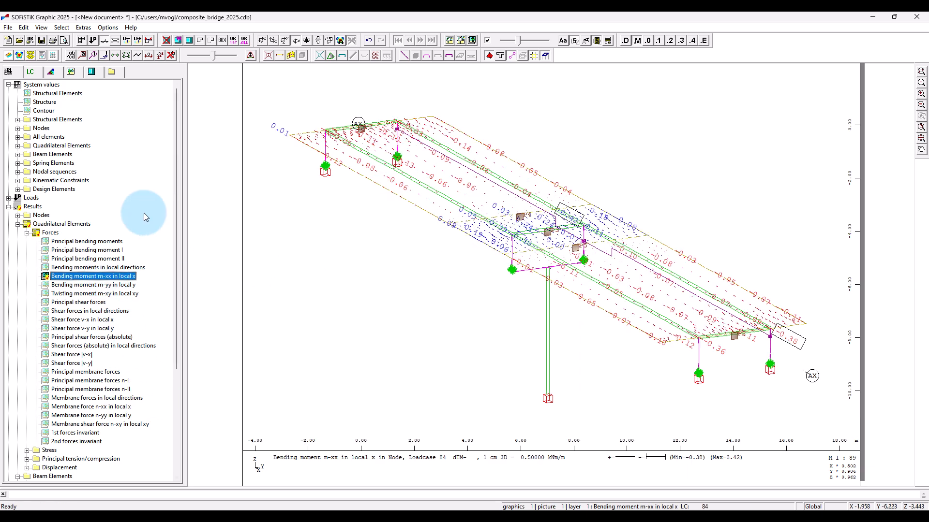
# Display a coordinate system plot from the quadrilateral elements' system values.
pyautogui.click(18, 146)
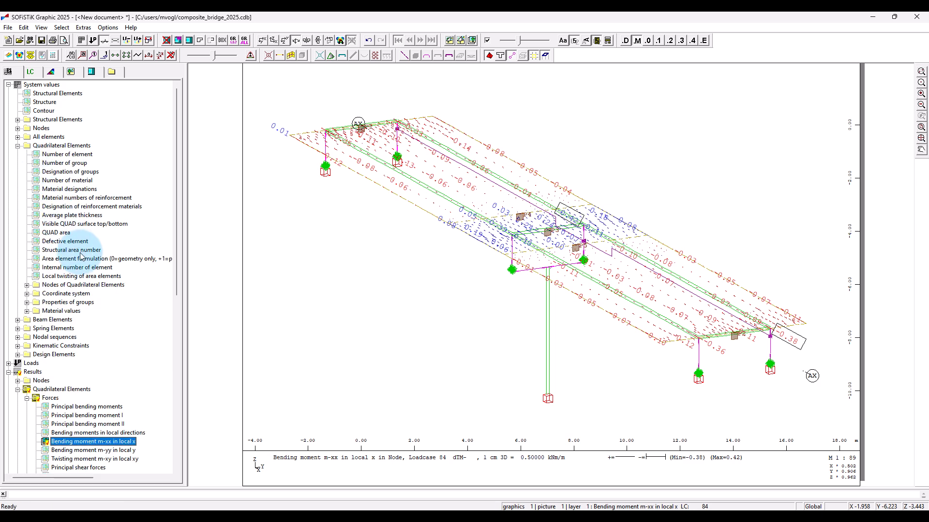
pyautogui.click(27, 293)
pyautogui.click(71, 311)
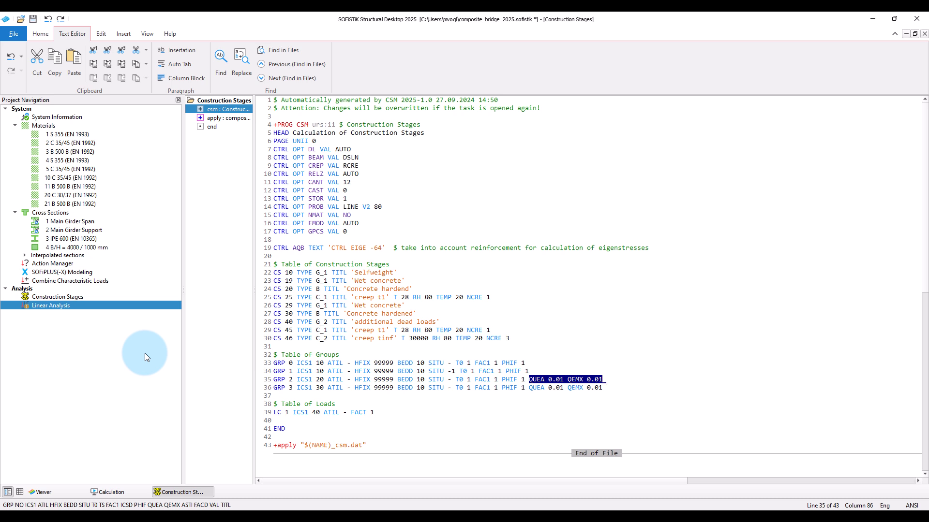
# Insert a Traffic Loader task after Linear Analysis in the Structural Desktop project navigation.
pyautogui.rightClick(73, 307)
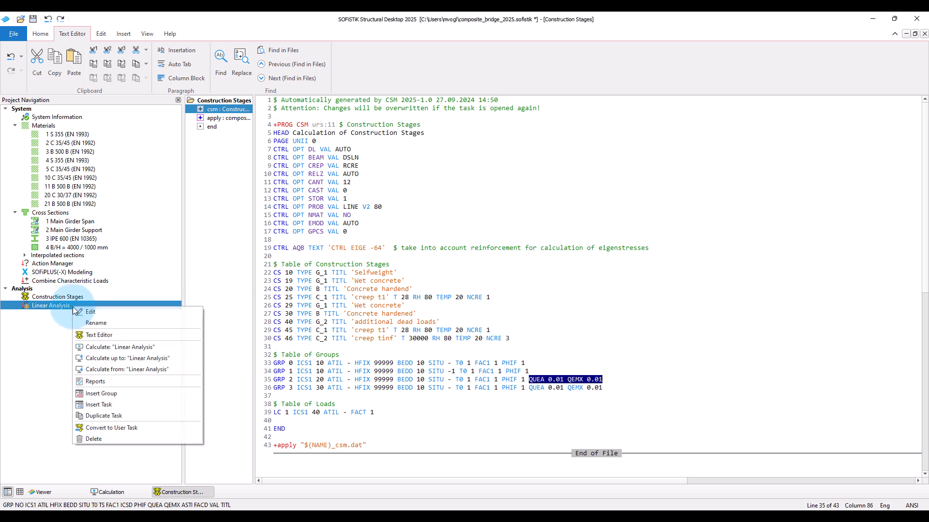
pyautogui.click(111, 405)
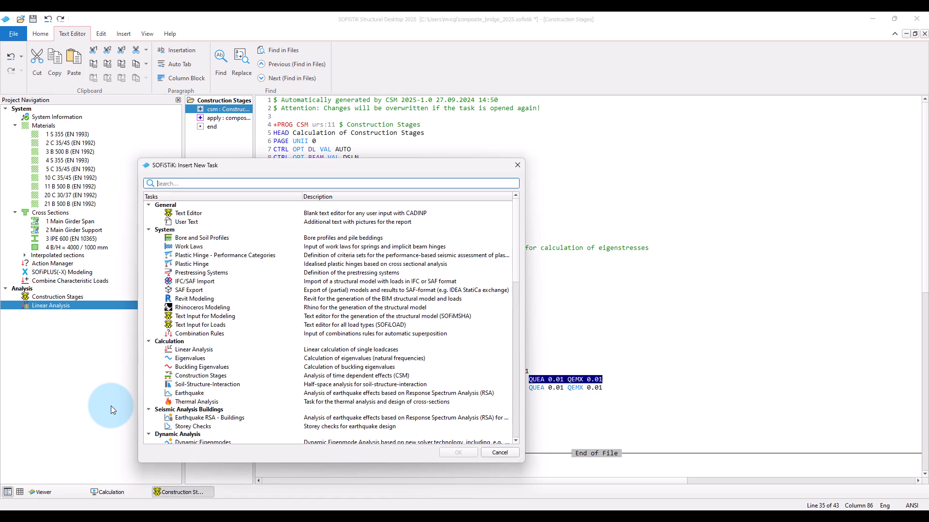
pyautogui.scroll(-2, 277, 347)
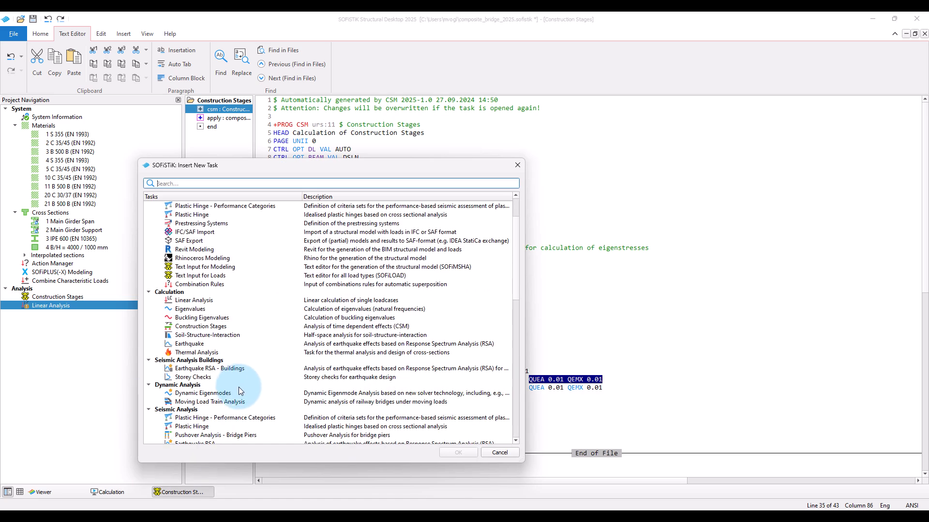
pyautogui.scroll(-3, 230, 378)
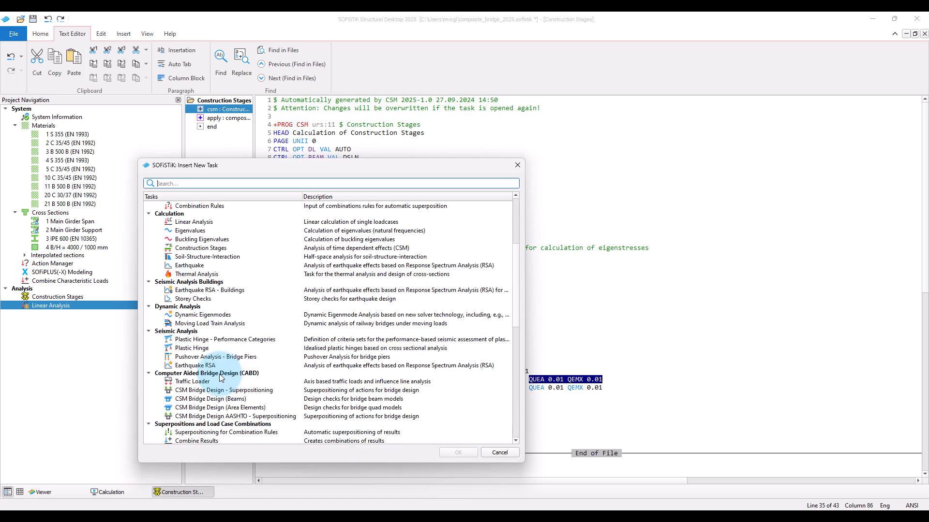
pyautogui.click(227, 382)
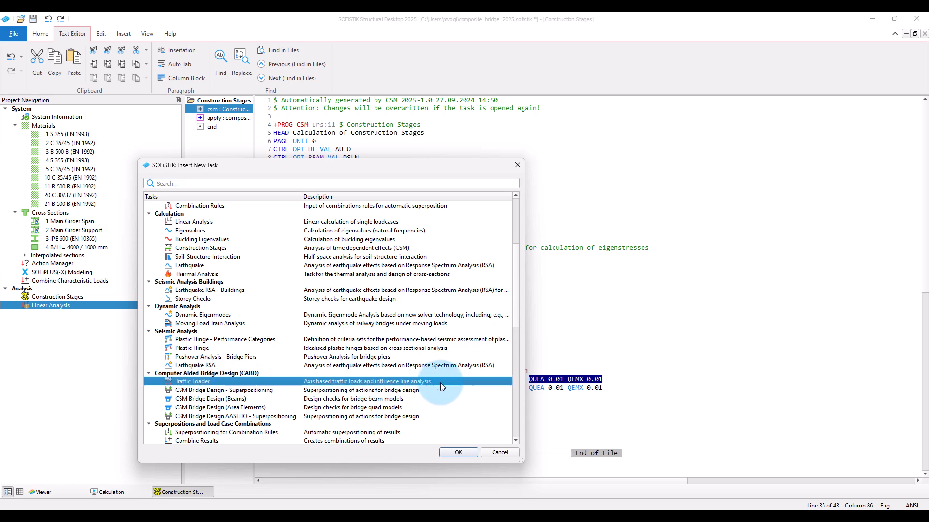
pyautogui.click(477, 452)
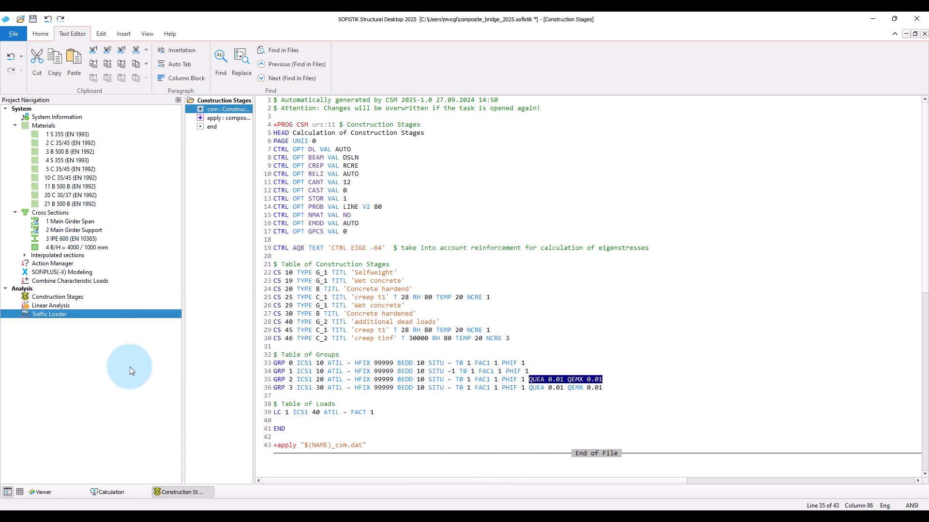
# Open the Traffic Loader task and set the left curbstone to -2.5 m and the right curbstone to 2.5 m.
pyautogui.click(57, 314)
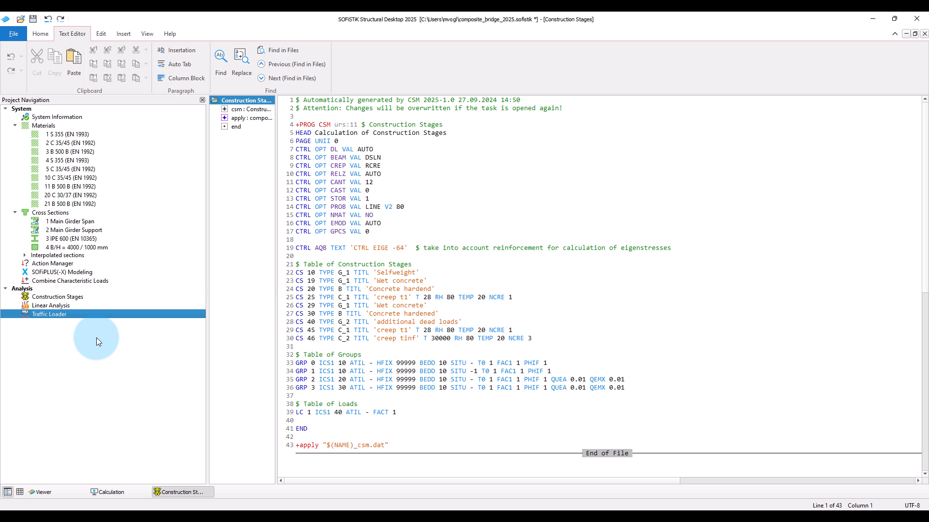
pyautogui.click(81, 308)
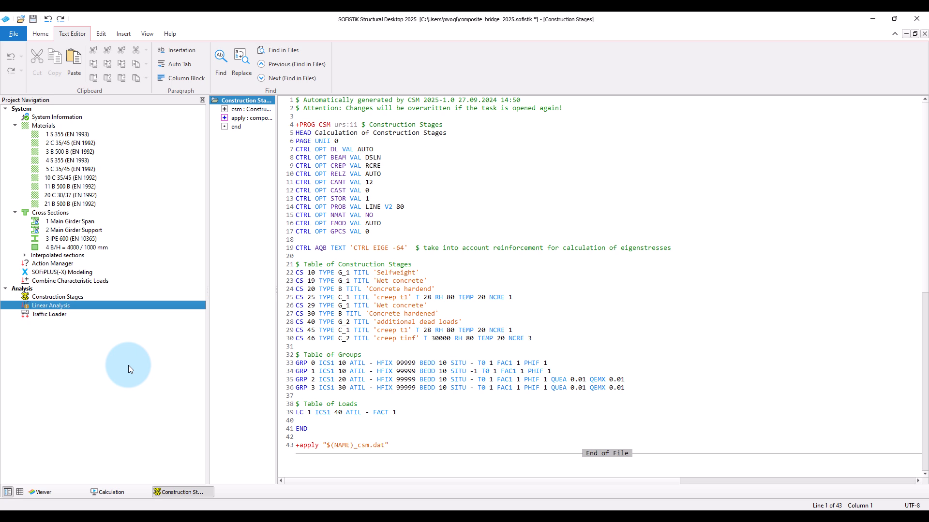
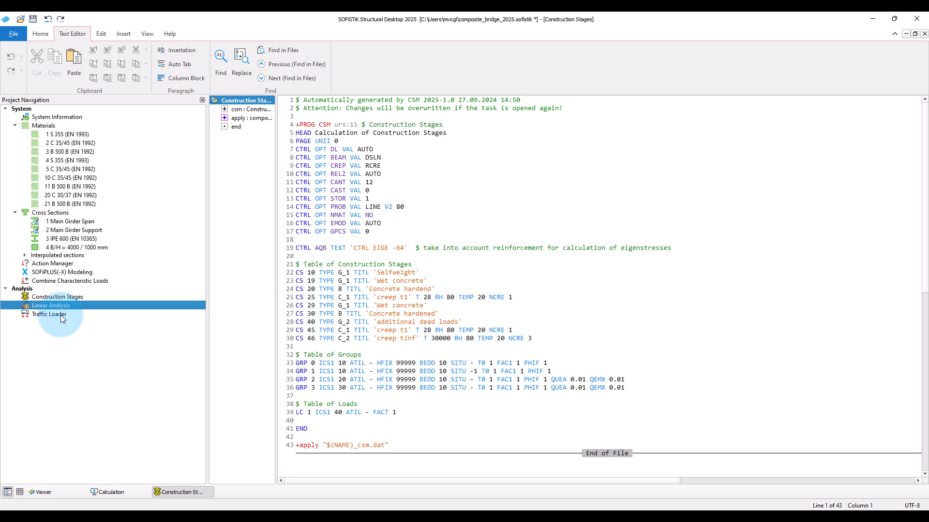
pyautogui.doubleClick(60, 315)
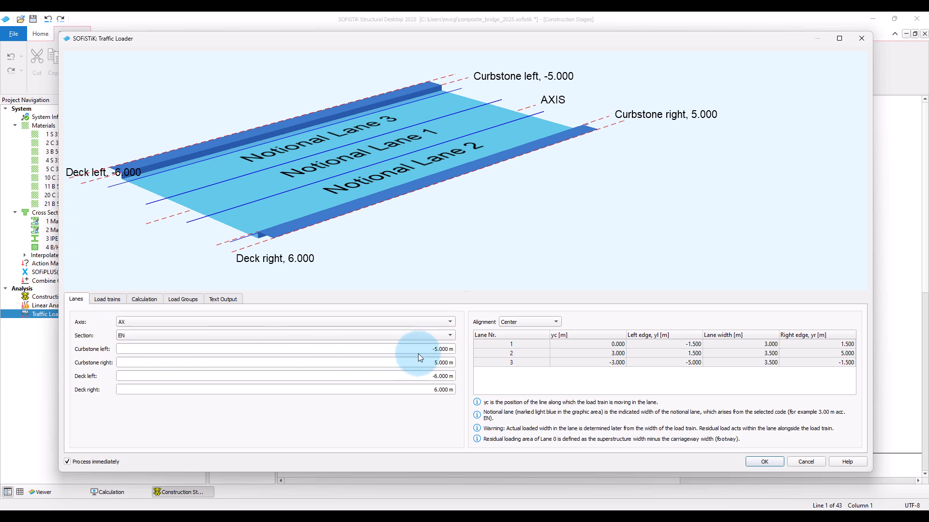
pyautogui.moveTo(428, 352); pyautogui.dragTo(464, 351)
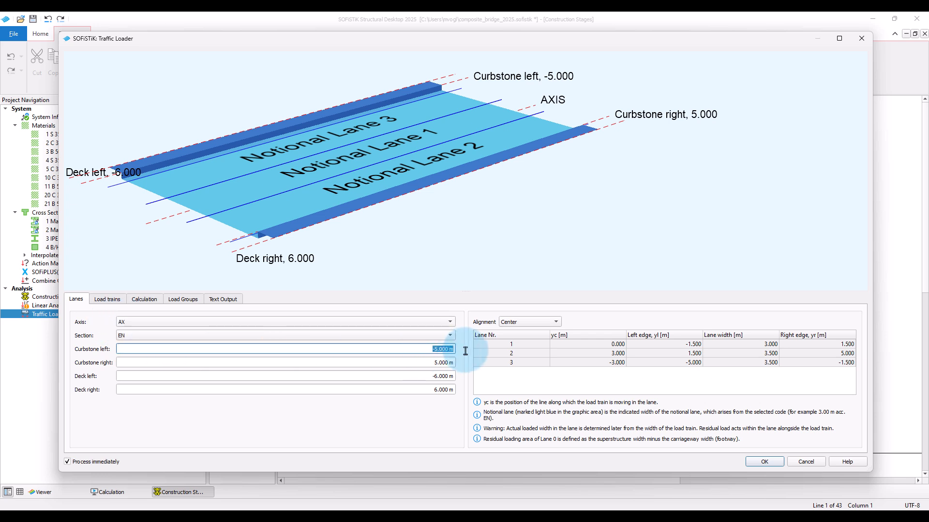
pyautogui.write('-2.5')
pyautogui.click(431, 364)
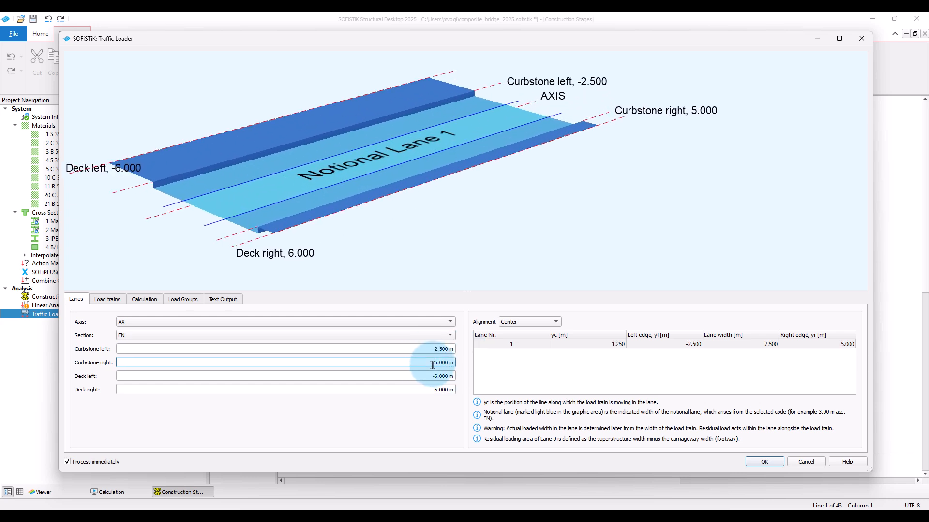
pyautogui.moveTo(434, 365); pyautogui.dragTo(461, 363)
pyautogui.write('2.5')
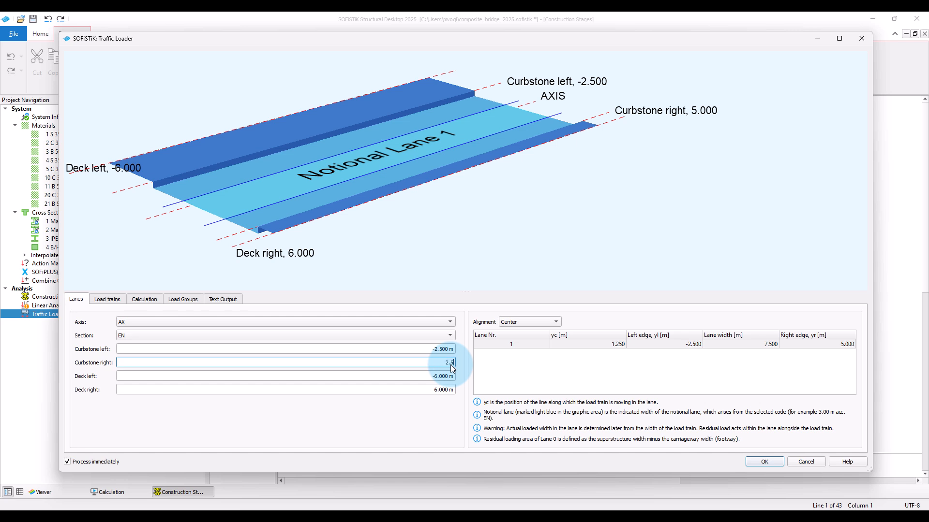
# Set the left deck edge to -3 m and the right deck edge to 3 m.
pyautogui.click(421, 378)
pyautogui.moveTo(423, 377); pyautogui.dragTo(461, 375)
pyautogui.write('-3')
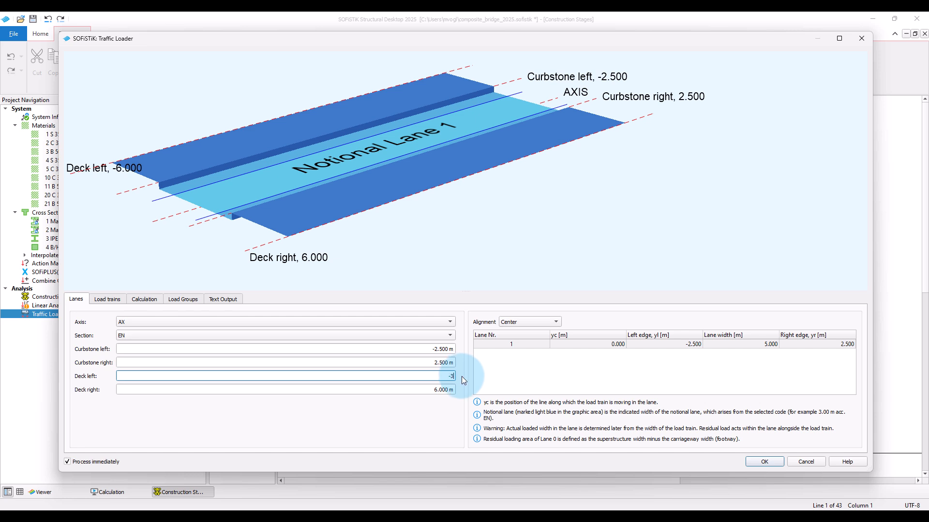
pyautogui.click(436, 389)
pyautogui.moveTo(436, 390); pyautogui.dragTo(463, 388)
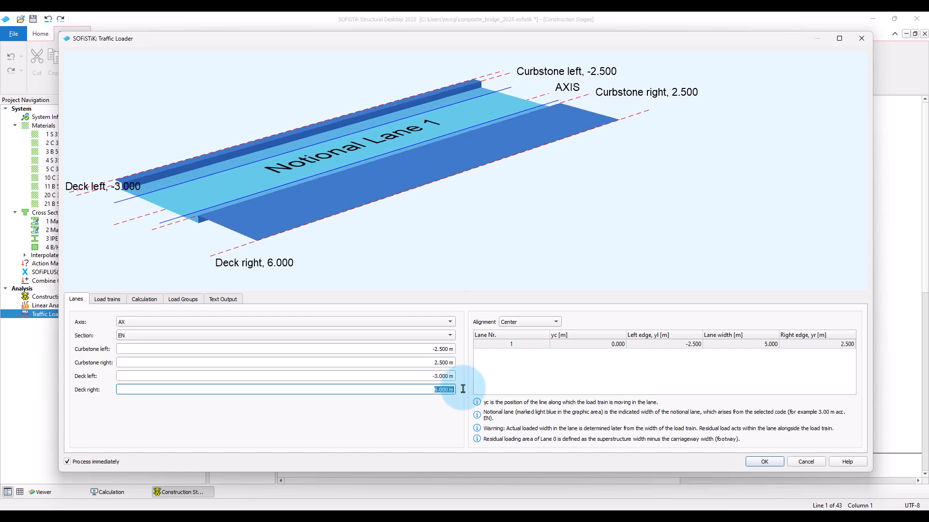
pyautogui.write('3')
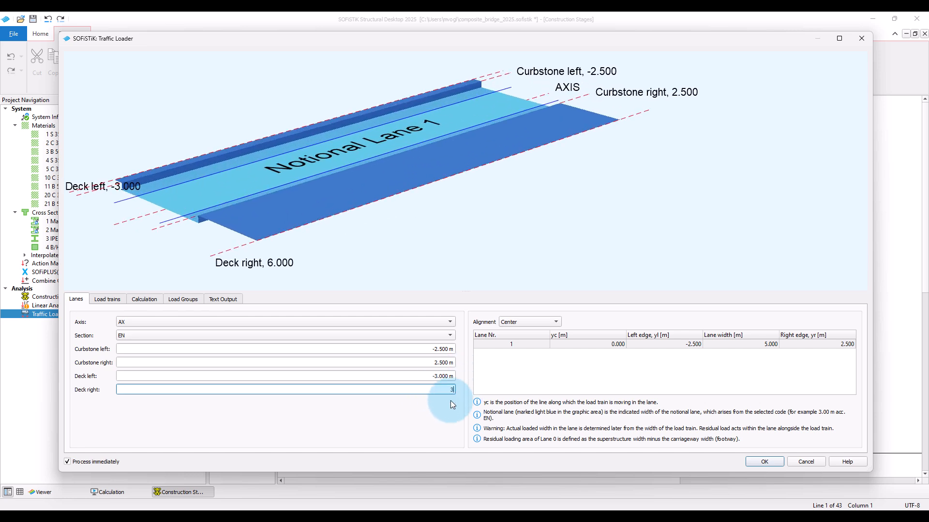
pyautogui.click(421, 376)
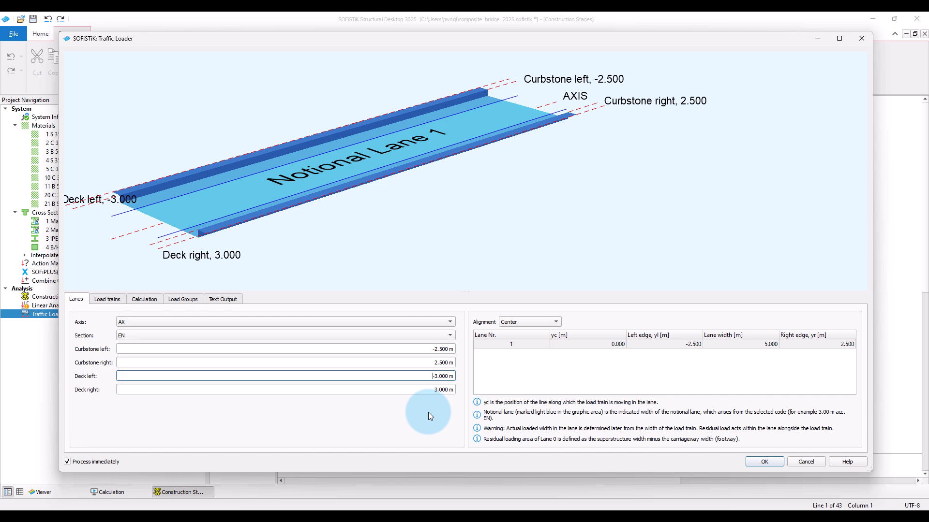
pyautogui.moveTo(408, 219); pyautogui.dragTo(491, 208)
pyautogui.click(439, 386)
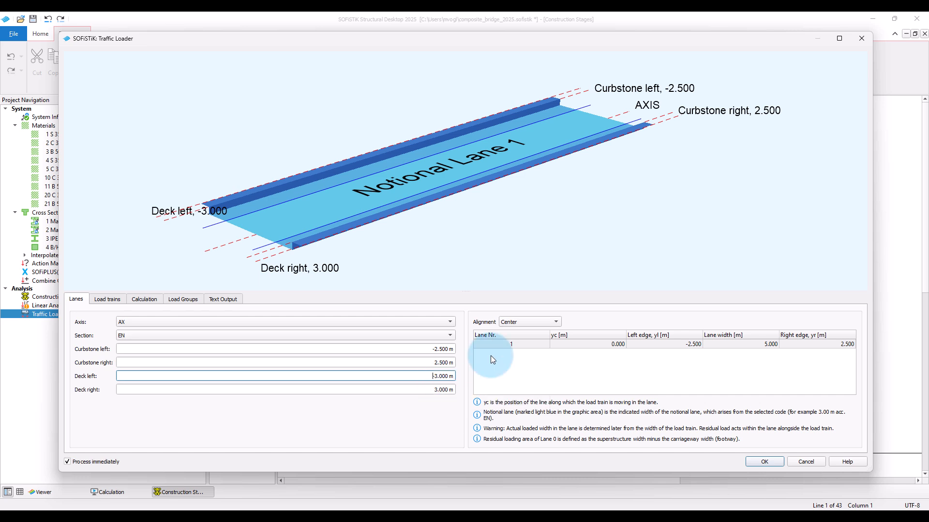
# Compare the Center, Right and Left lane alignments and set the alignment to Superstructure width.
pyautogui.click(533, 323)
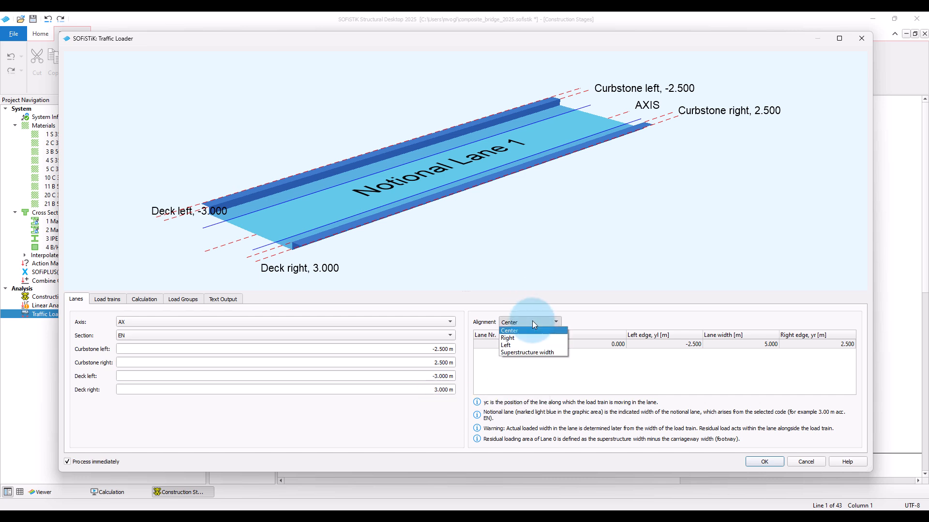
pyautogui.click(530, 330)
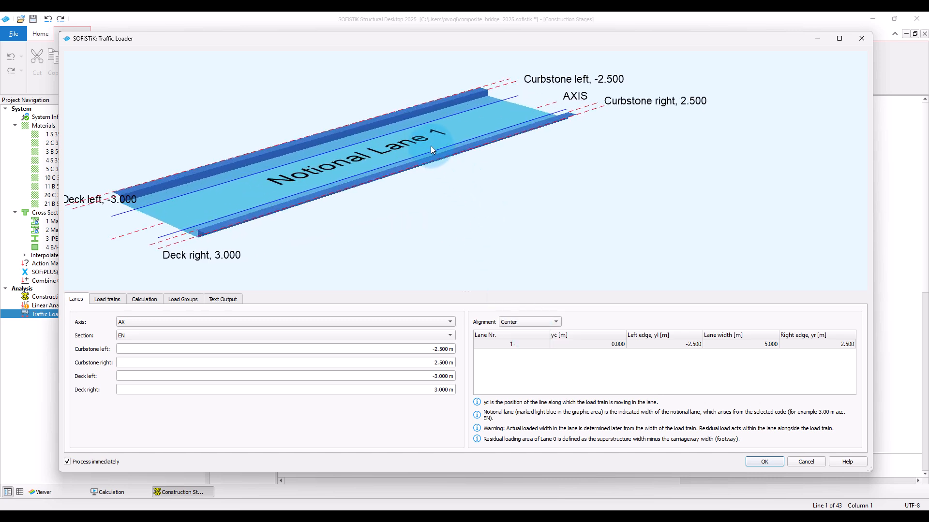
pyautogui.click(527, 323)
pyautogui.click(527, 336)
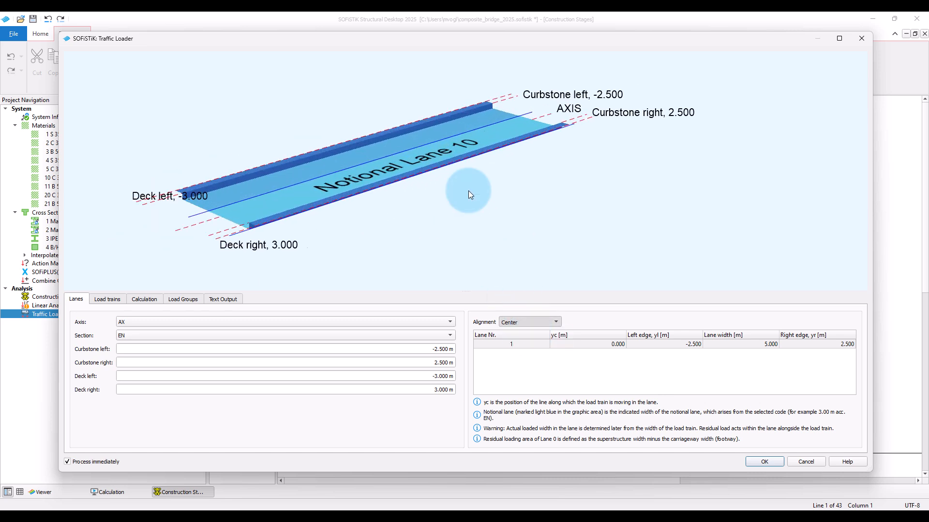
pyautogui.click(527, 322)
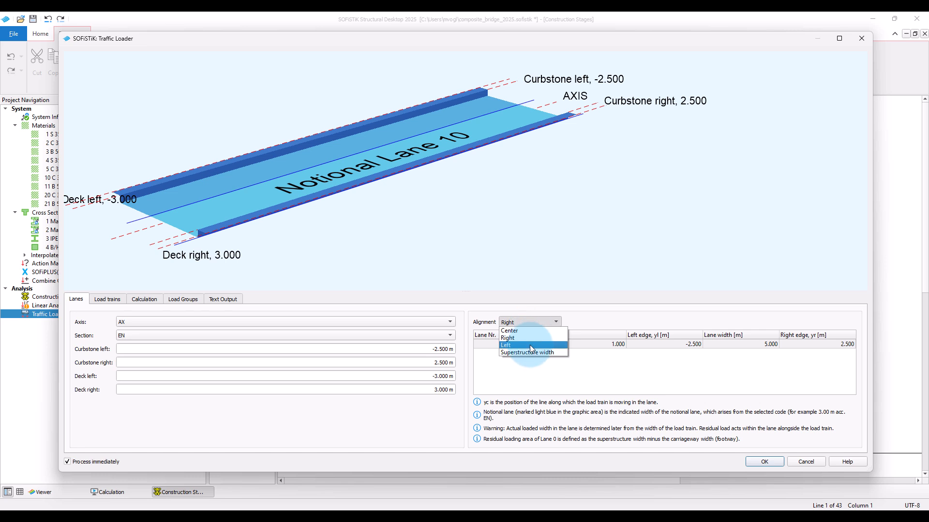
pyautogui.click(530, 344)
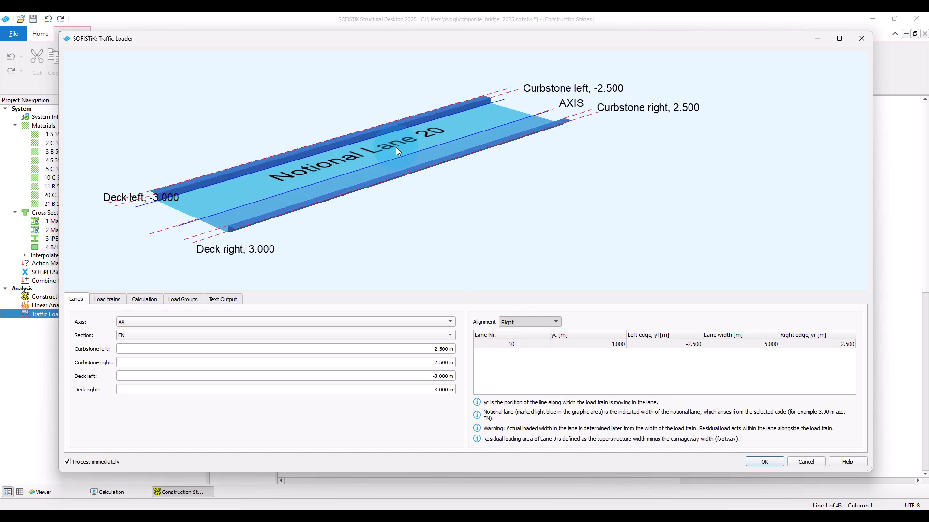
pyautogui.click(534, 323)
pyautogui.click(538, 352)
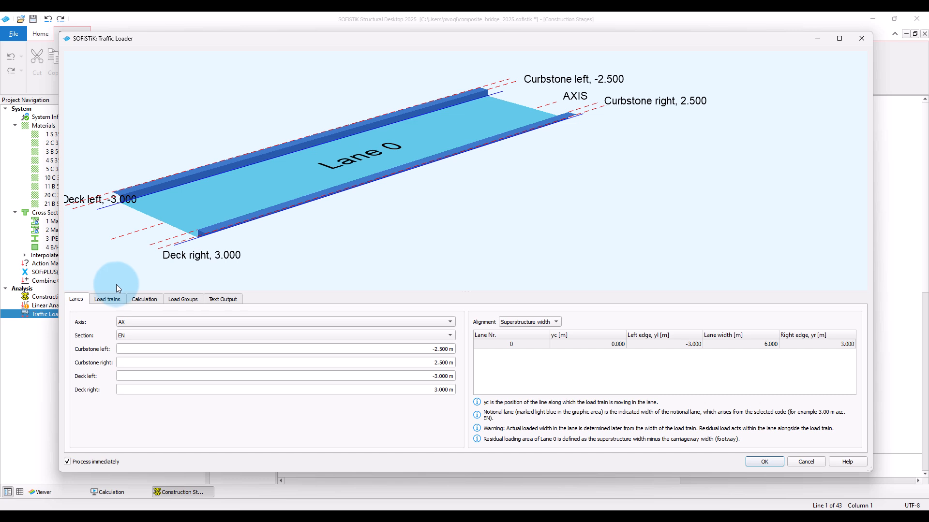
# Add the EN 1991-2 Load model LM1 load train of type 300 to the project.
pyautogui.click(110, 298)
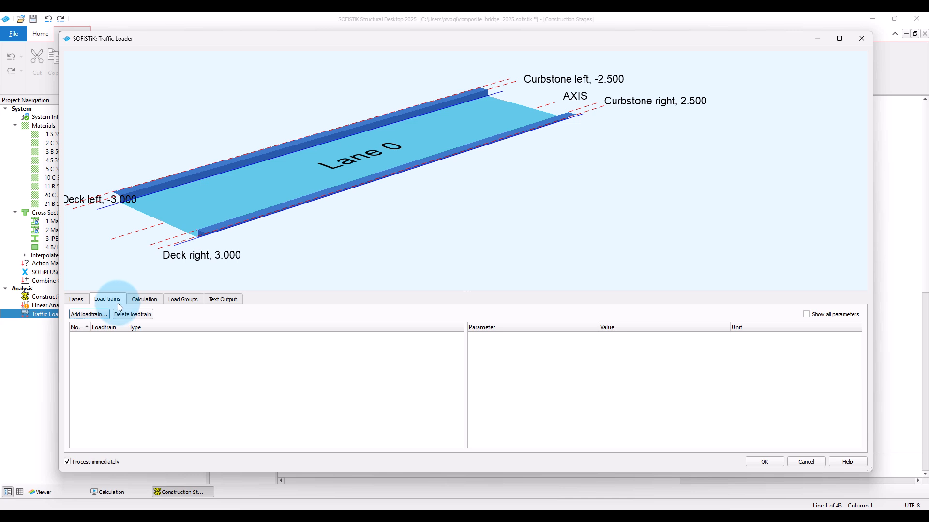
pyautogui.click(92, 315)
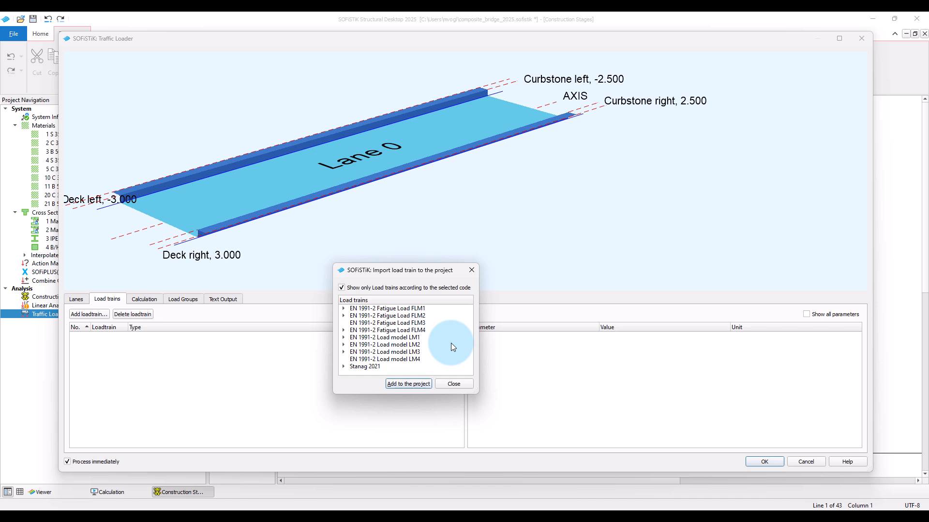
pyautogui.click(344, 337)
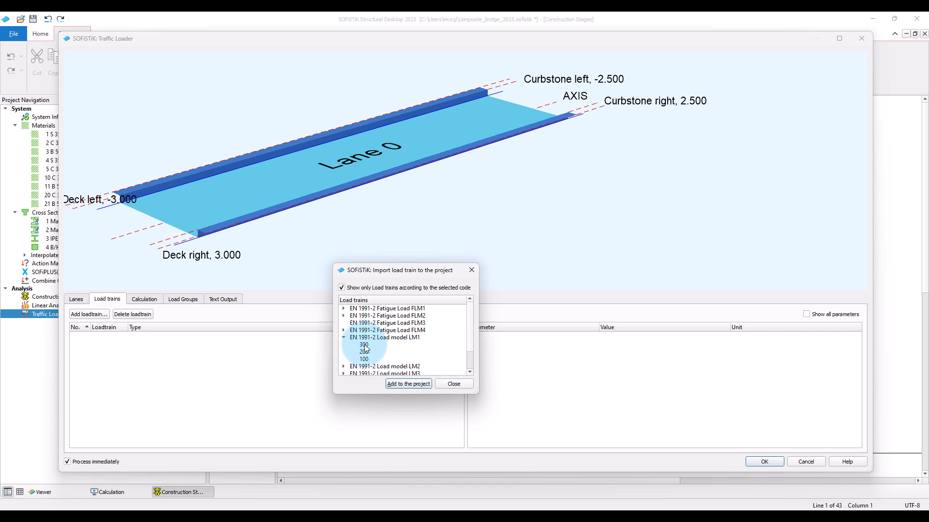
pyautogui.click(365, 345)
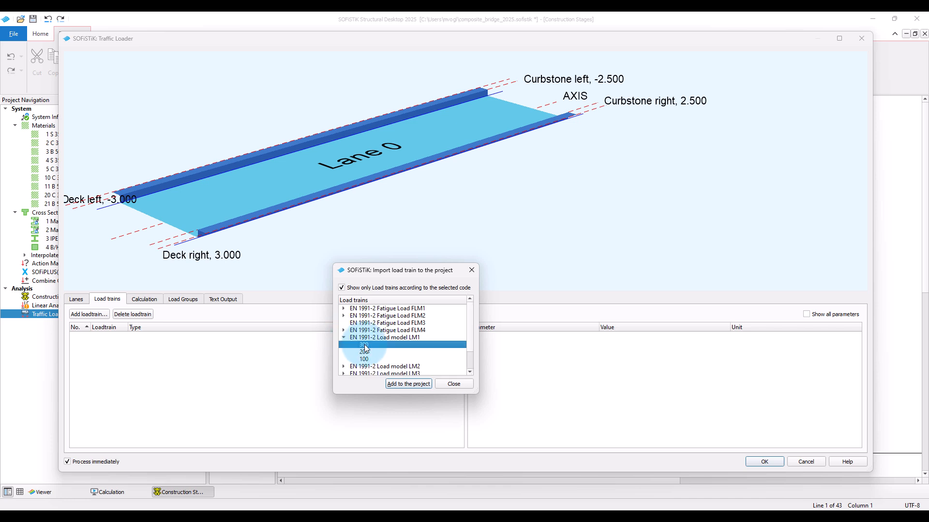
pyautogui.click(415, 385)
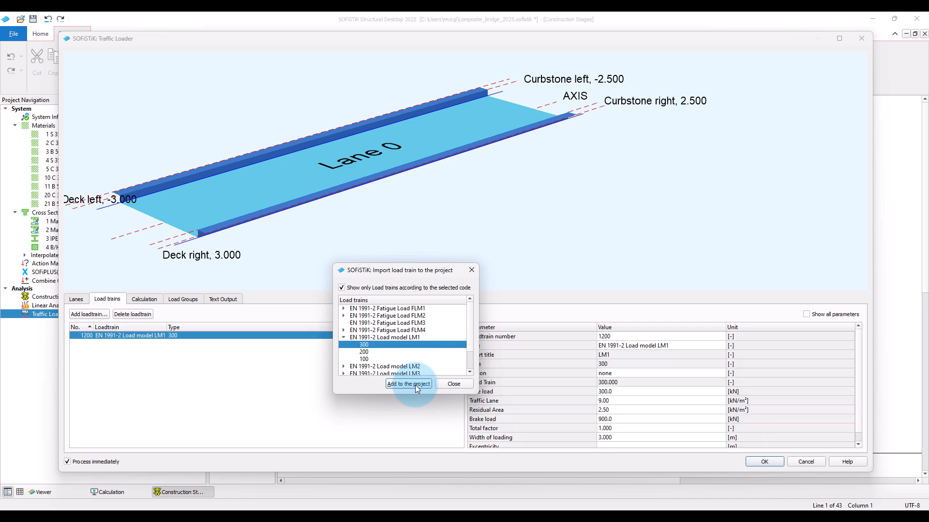
pyautogui.click(453, 383)
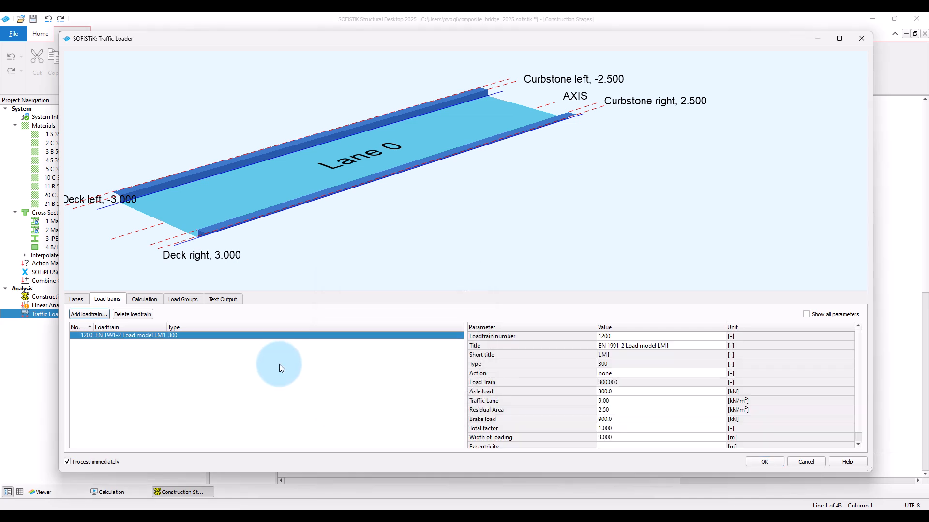
# Browse the result types available for an extra calculation result row and remove that row.
pyautogui.click(156, 302)
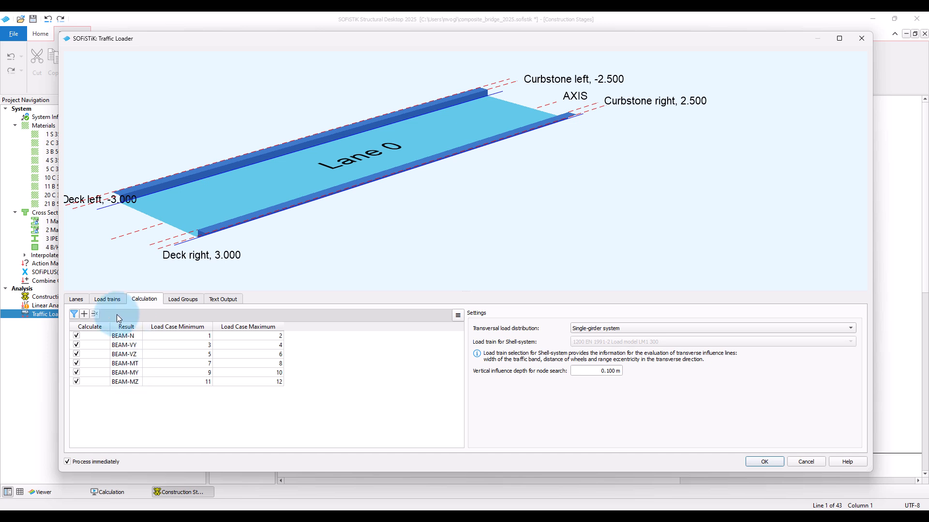
pyautogui.click(84, 314)
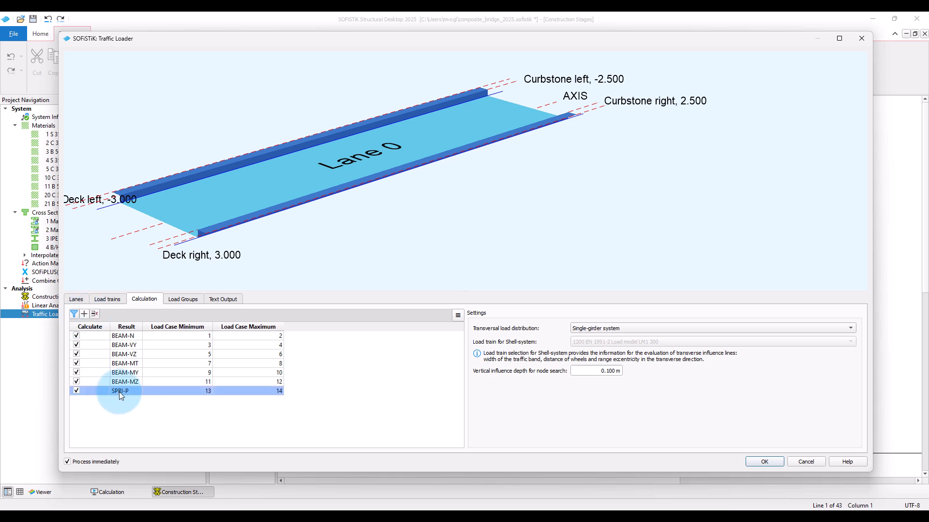
pyautogui.click(119, 392)
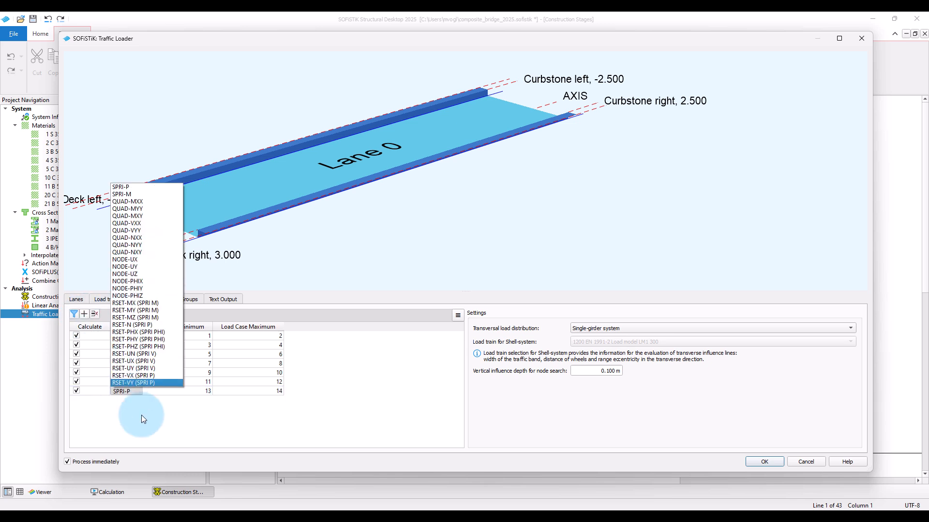
pyautogui.click(134, 393)
pyautogui.click(94, 317)
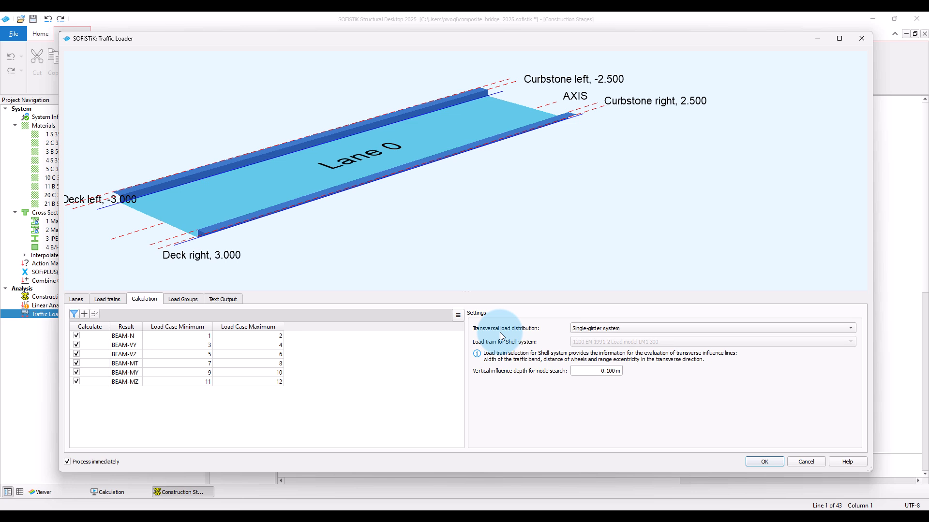
# Set the transversal load distribution to Shell-system: Transverse influence line with 9 interpolation points.
pyautogui.click(581, 330)
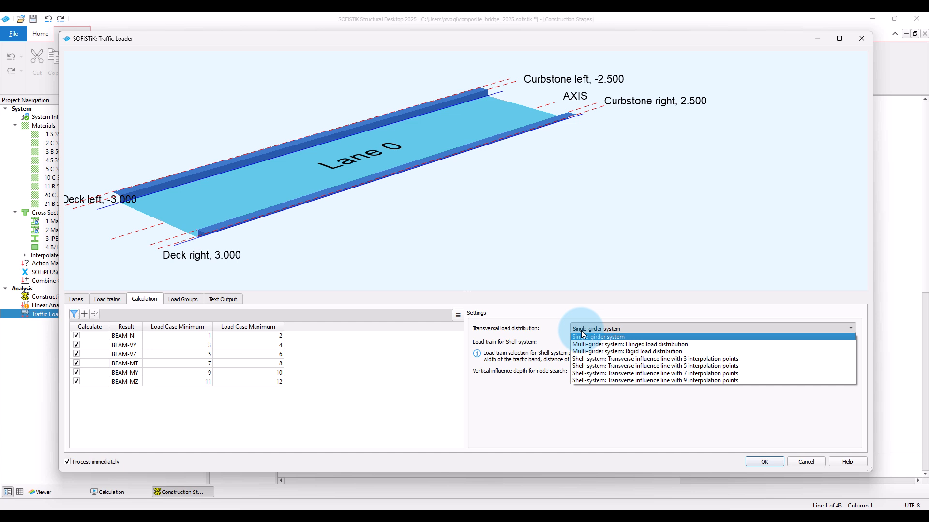
pyautogui.click(636, 382)
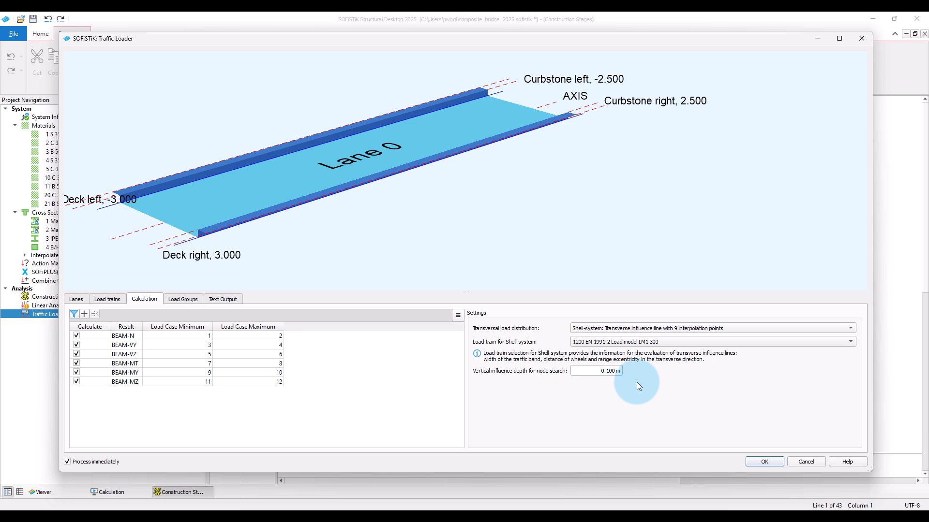
# Create a new load group and title it TS.
pyautogui.click(197, 300)
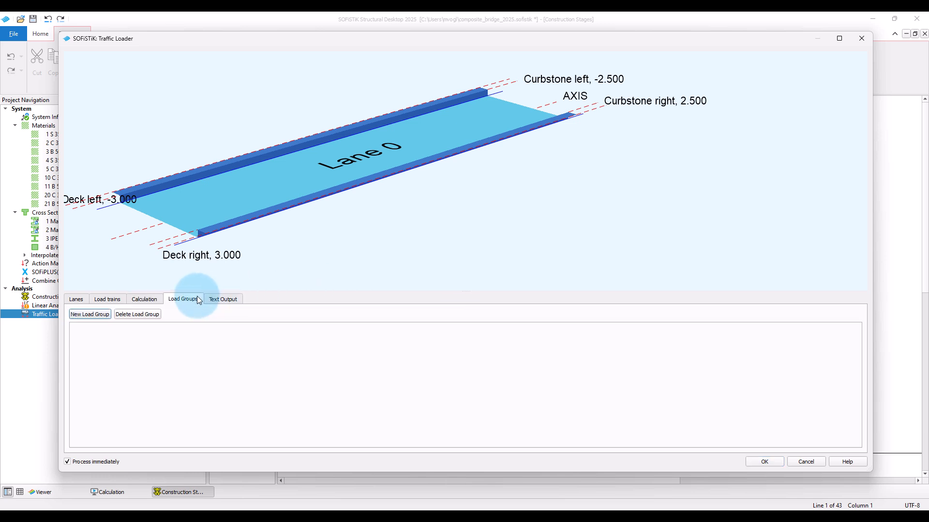
pyautogui.click(87, 314)
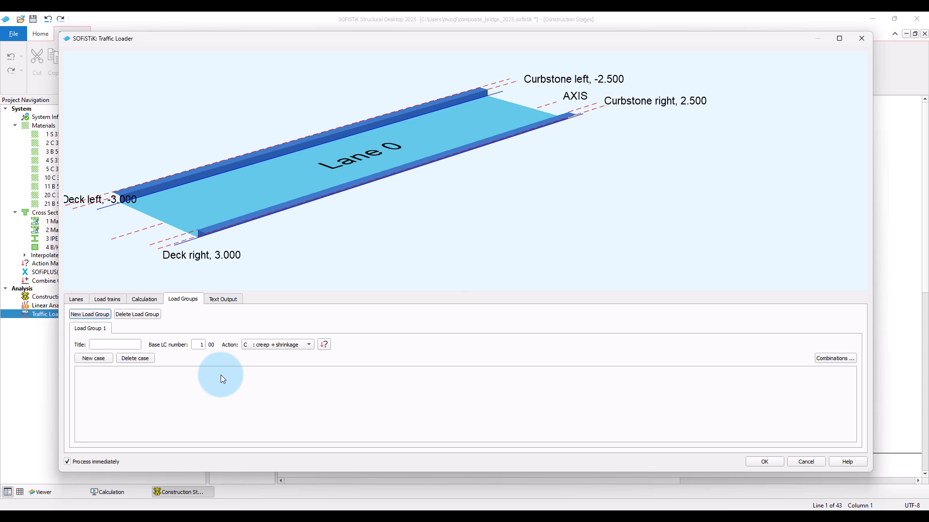
pyautogui.click(130, 344)
pyautogui.write('TS')
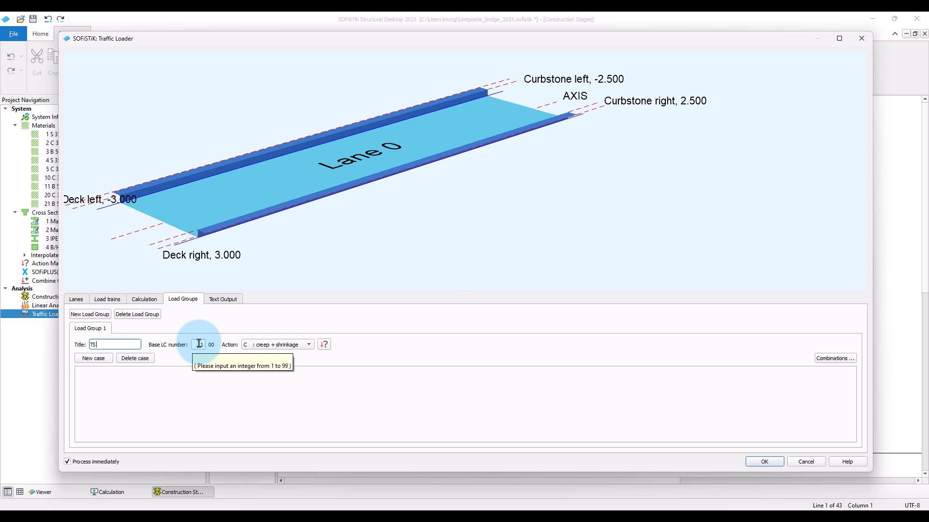
# Compare the load group's base LC number with the minimum and maximum load case numbers of the calculation results, especially BEAM-MY.
pyautogui.click(146, 300)
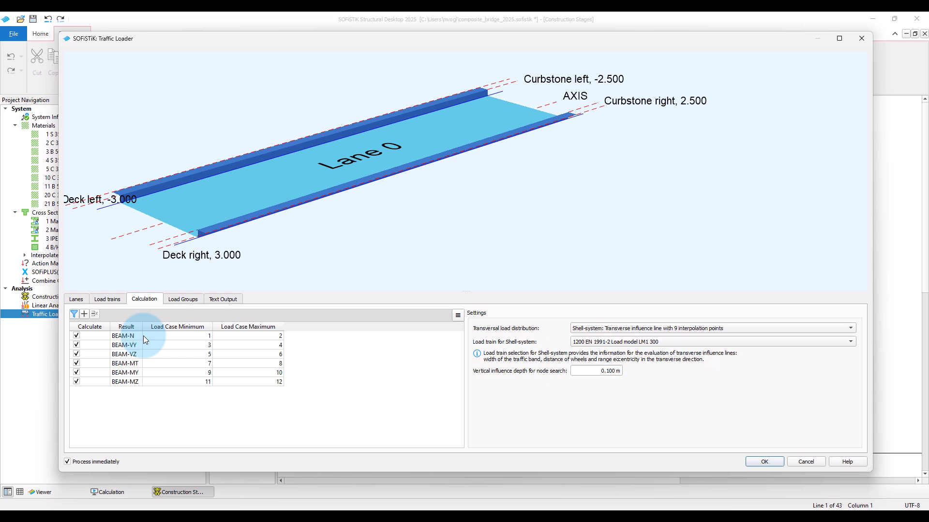
pyautogui.click(182, 300)
pyautogui.click(103, 344)
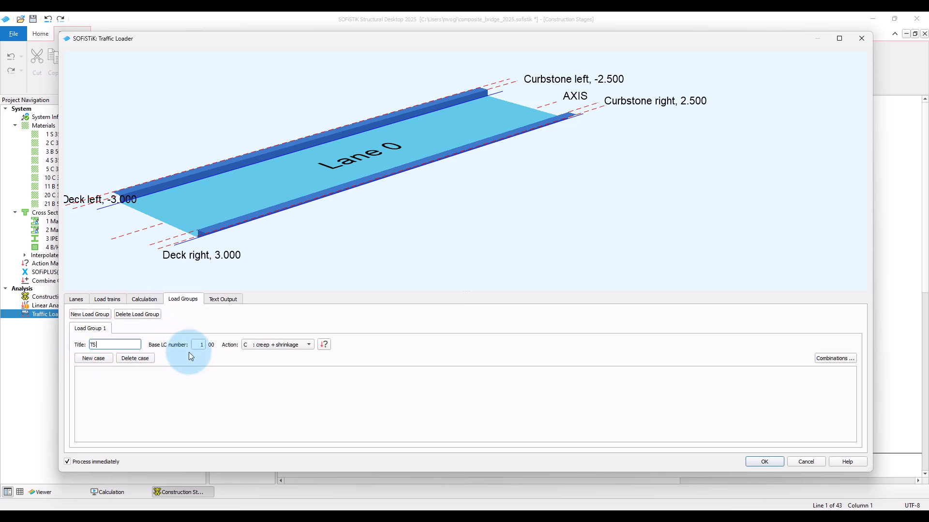
pyautogui.click(135, 300)
pyautogui.click(208, 377)
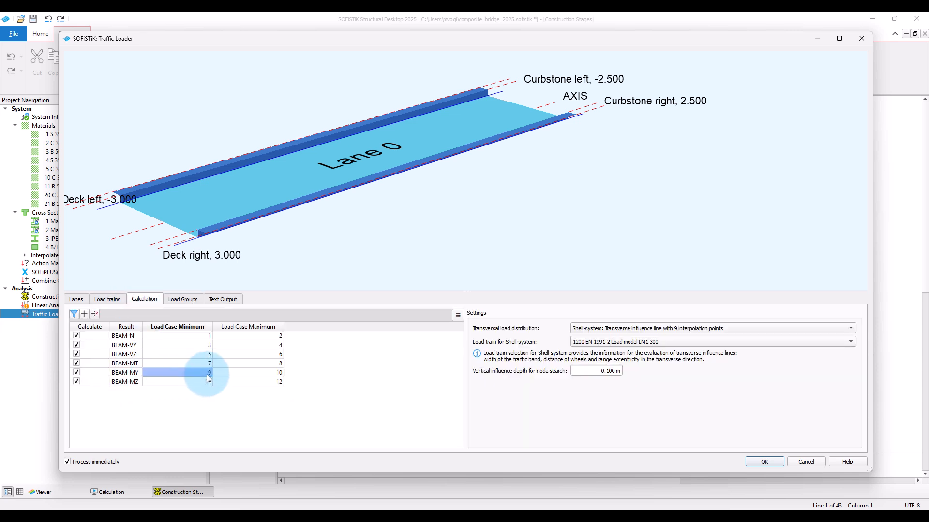
pyautogui.click(232, 376)
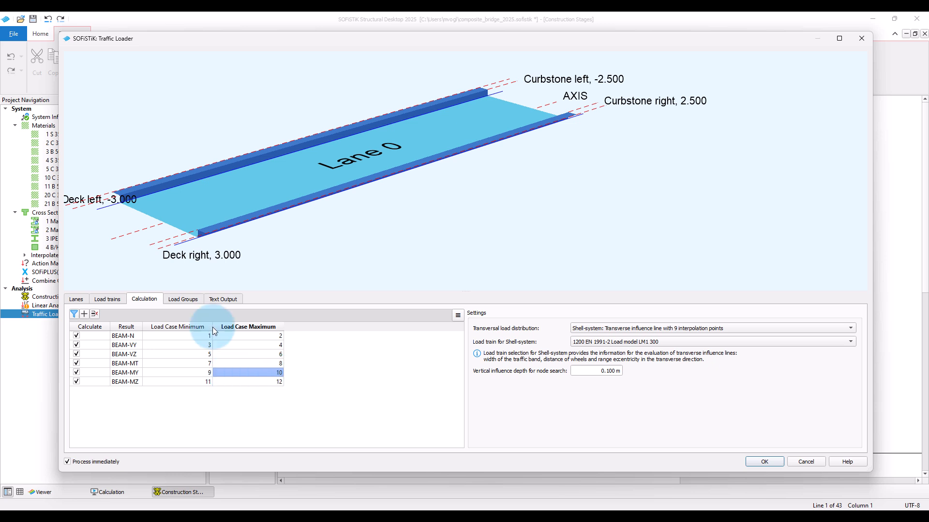
pyautogui.click(189, 301)
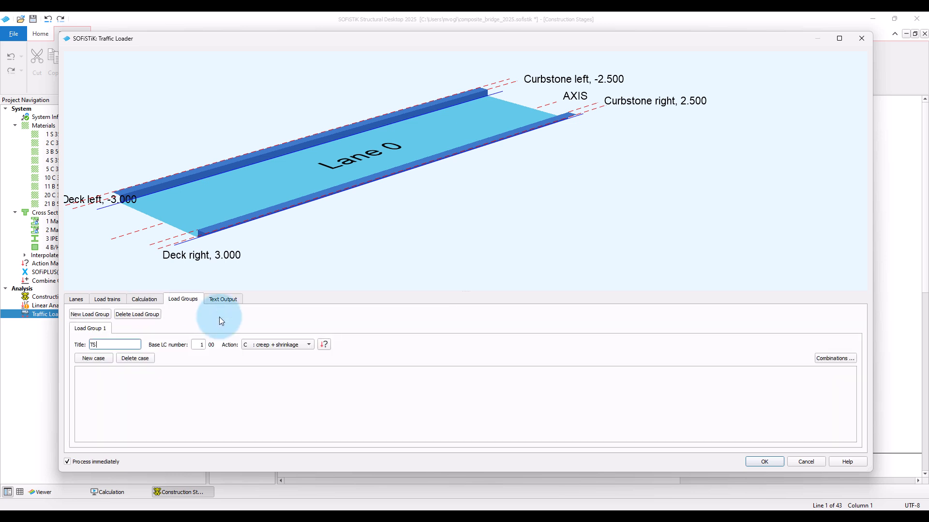
# Set the TS load group's action to GR_T : gr1a LM1 and add a first case with Right alignment.
pyautogui.click(285, 346)
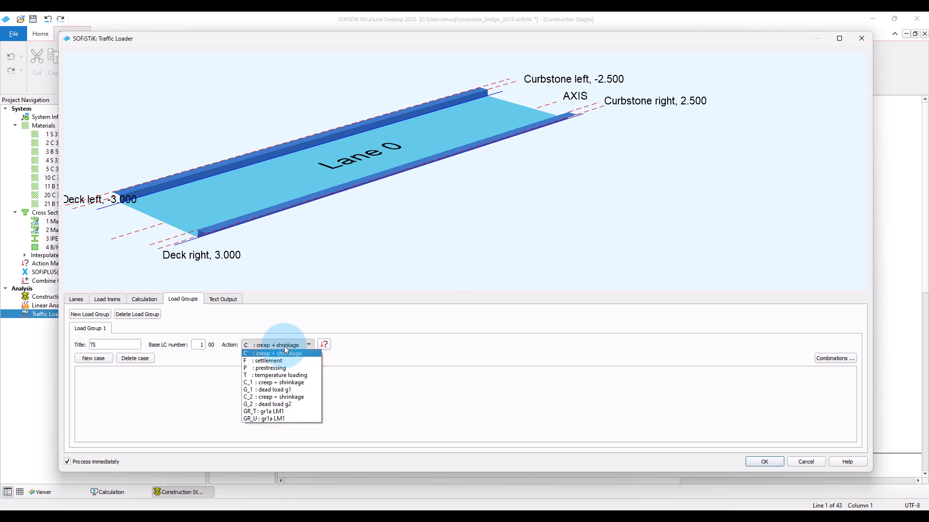
pyautogui.click(297, 412)
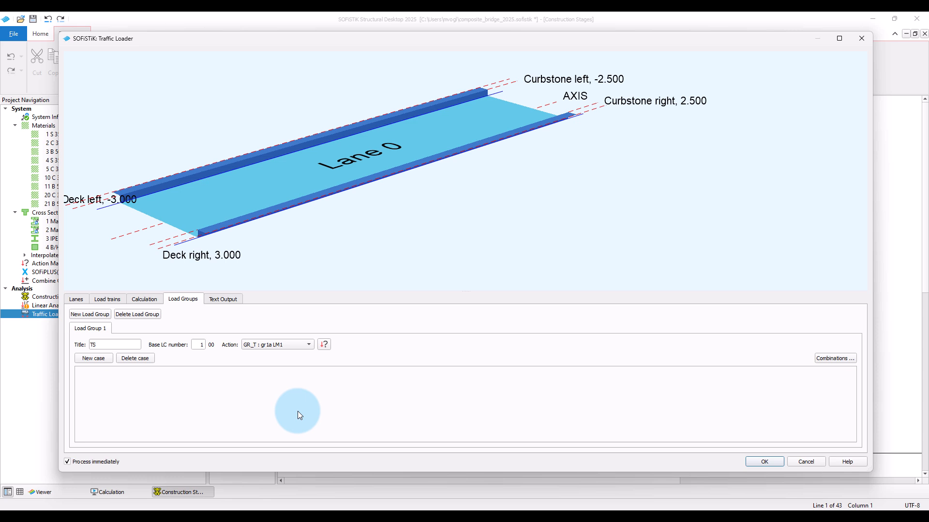
pyautogui.click(108, 361)
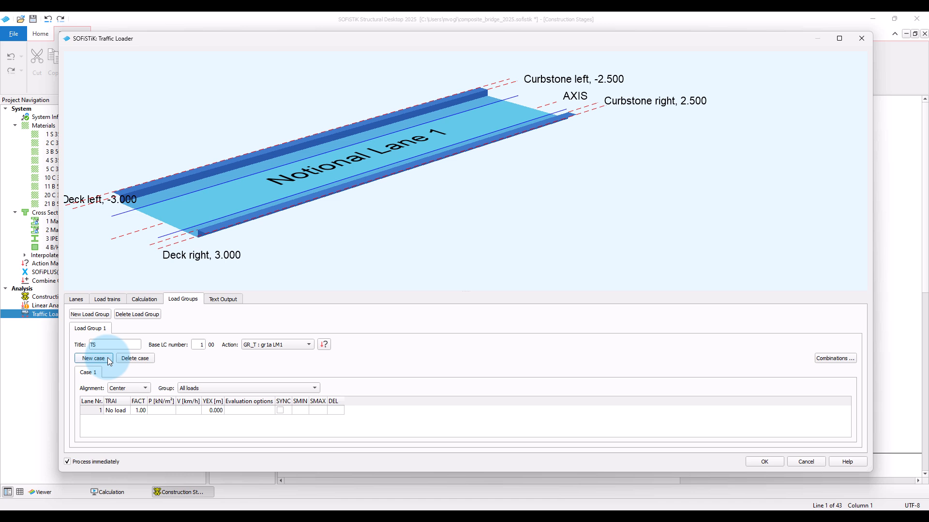
pyautogui.click(124, 388)
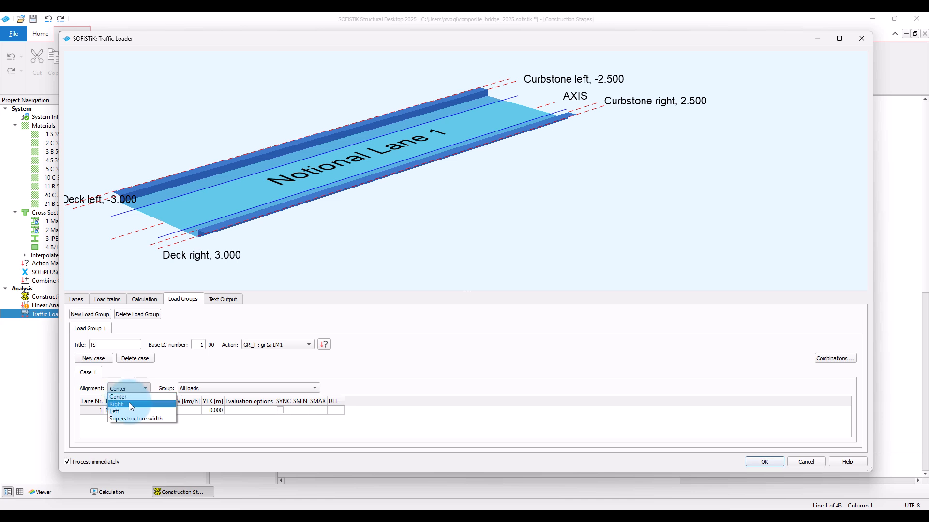
pyautogui.click(129, 404)
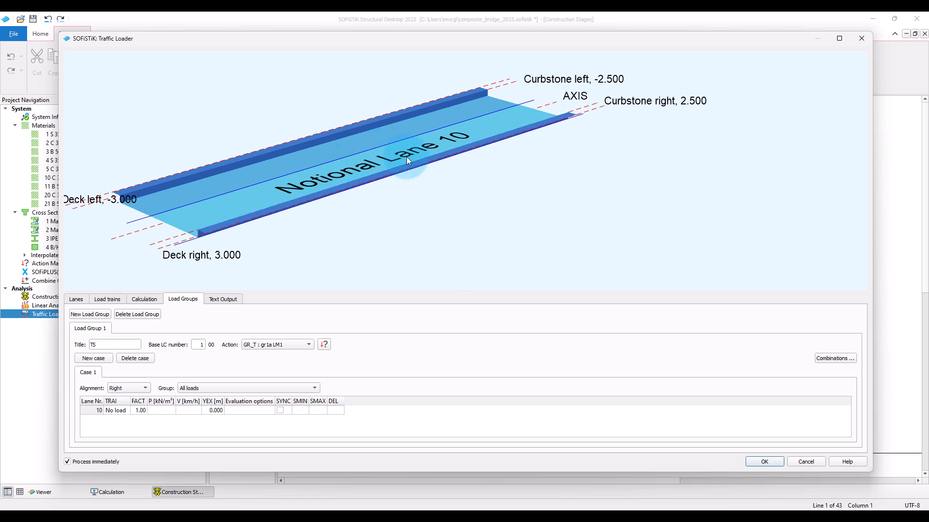
# Assign load train 1200 EN 1991-2 Load model LM1 300 to lane 10 and set the case's group to GR0: LM1 TS.
pyautogui.click(120, 410)
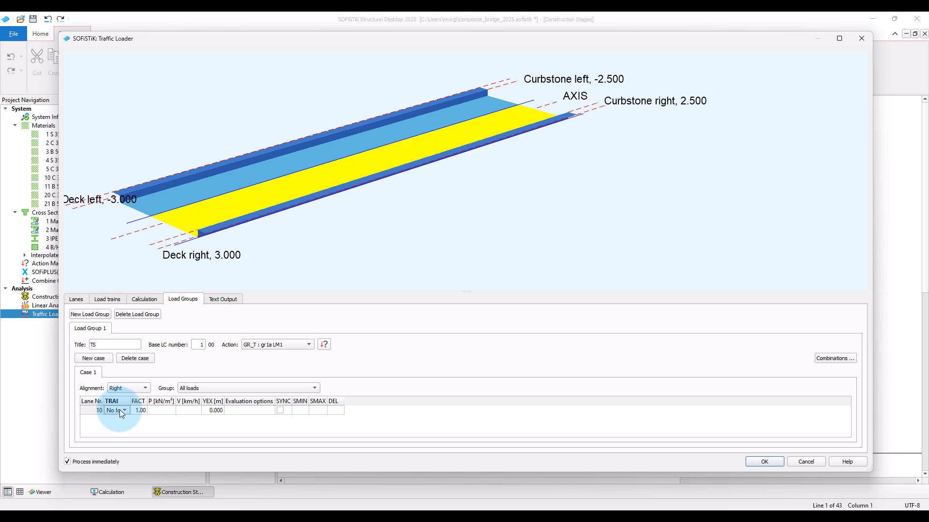
pyautogui.click(120, 410)
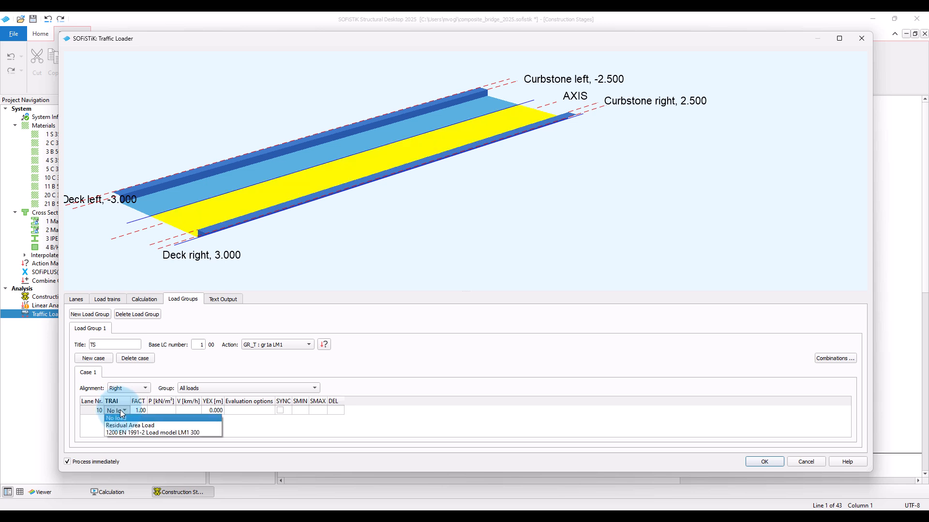
pyautogui.click(155, 433)
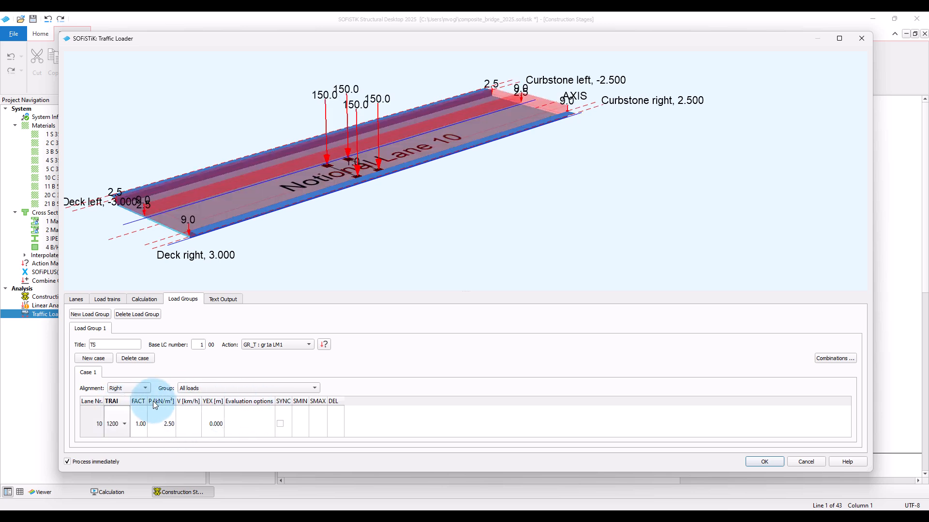
pyautogui.click(112, 401)
pyautogui.moveTo(134, 402); pyautogui.dragTo(198, 403)
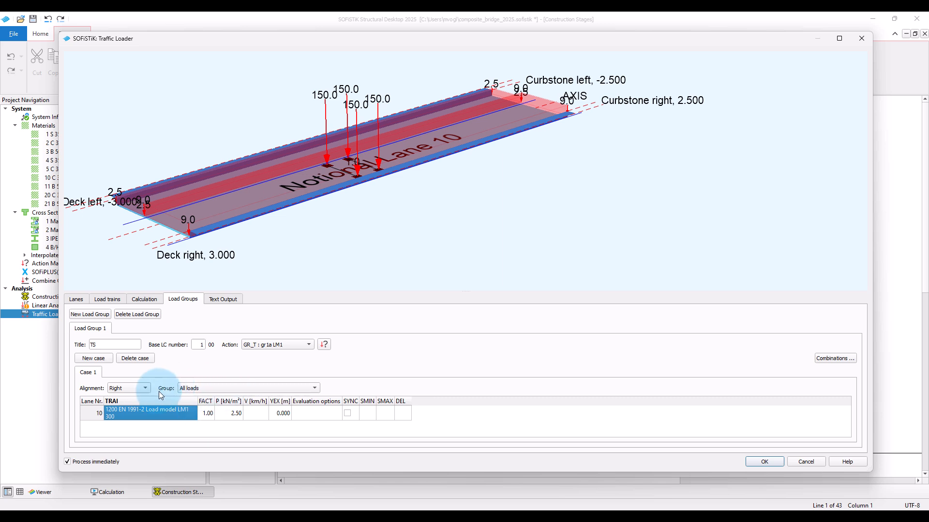
pyautogui.click(201, 389)
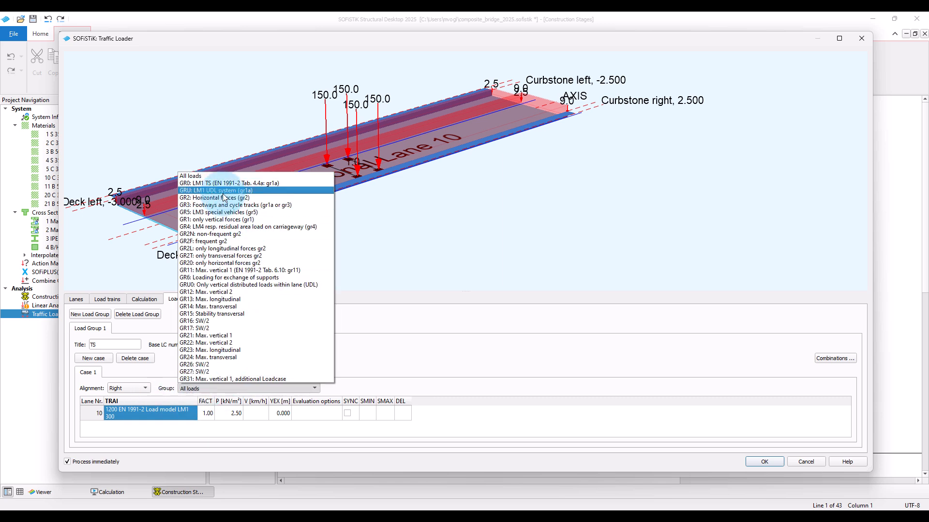
pyautogui.click(208, 184)
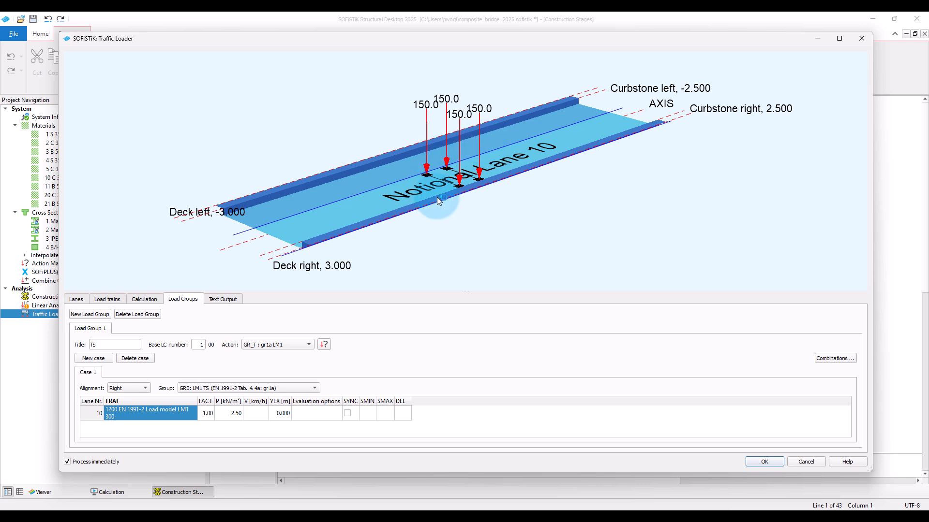
# Add a second case to the TS load group with Left alignment.
pyautogui.click(97, 361)
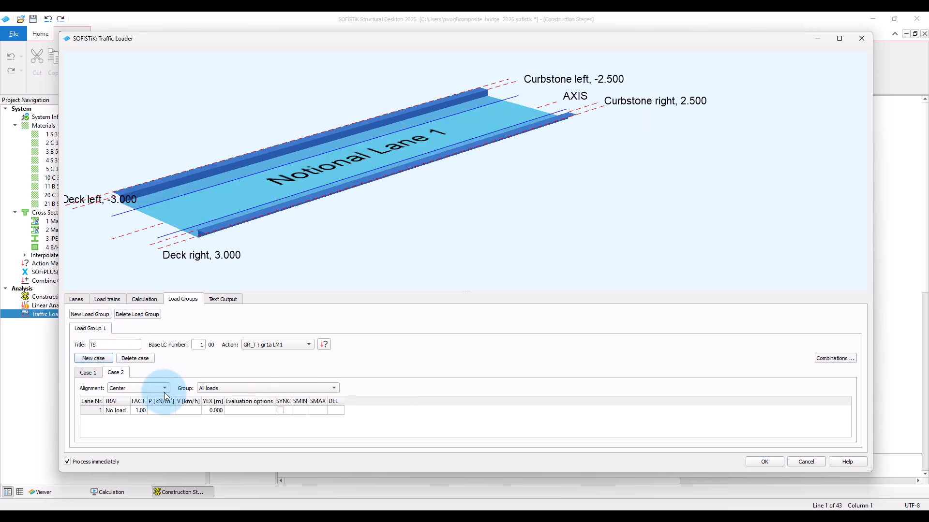
pyautogui.click(136, 386)
pyautogui.click(123, 412)
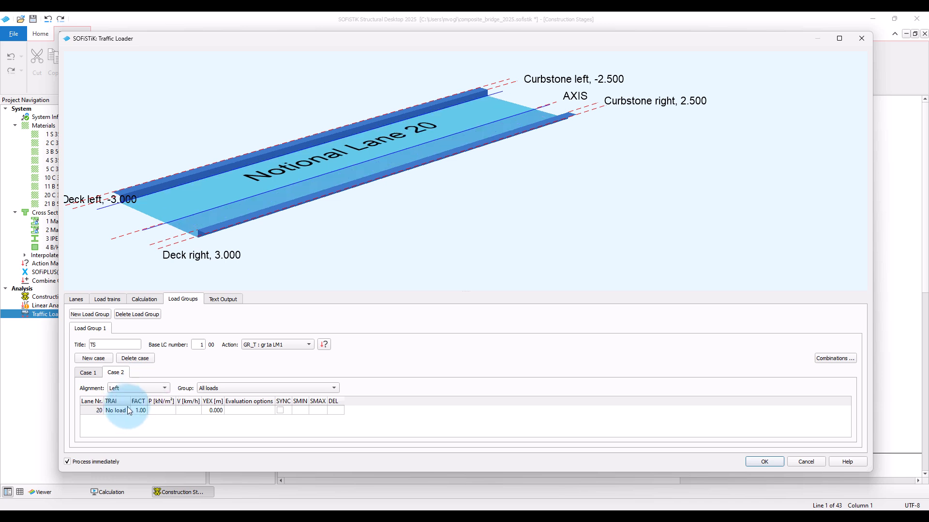
# Assign load train 1200 EN 1991-2 Load model LM1 300 to lane 20 of the second case.
pyautogui.moveTo(130, 402); pyautogui.dragTo(192, 402)
pyautogui.click(146, 411)
pyautogui.click(147, 411)
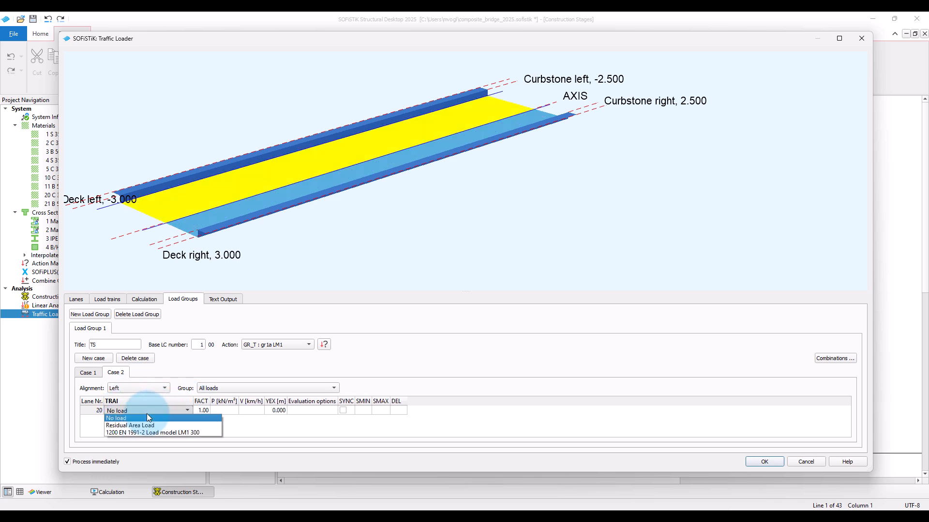
pyautogui.click(144, 433)
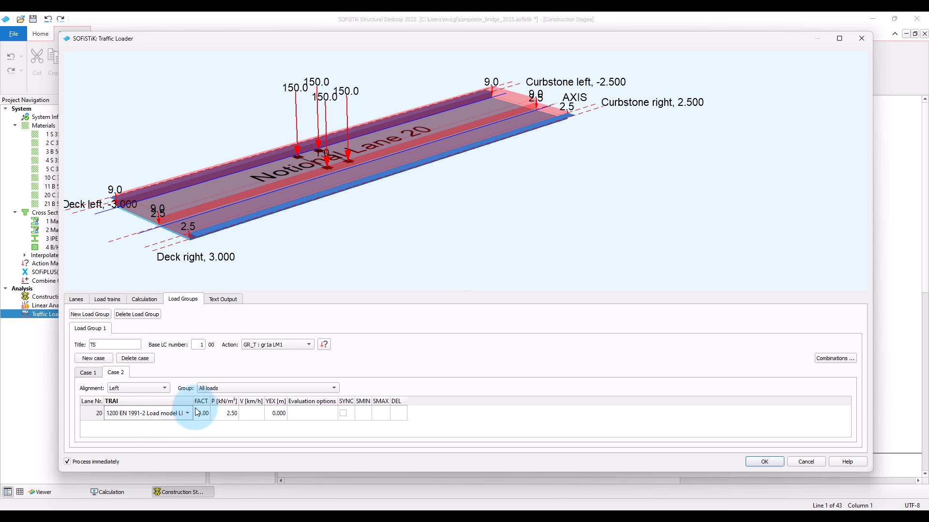
# Set the group of the TS load group's second case to GR0: LM1 TS (EN 1991-2 Tab. 4.4a: gr1a).
pyautogui.click(237, 390)
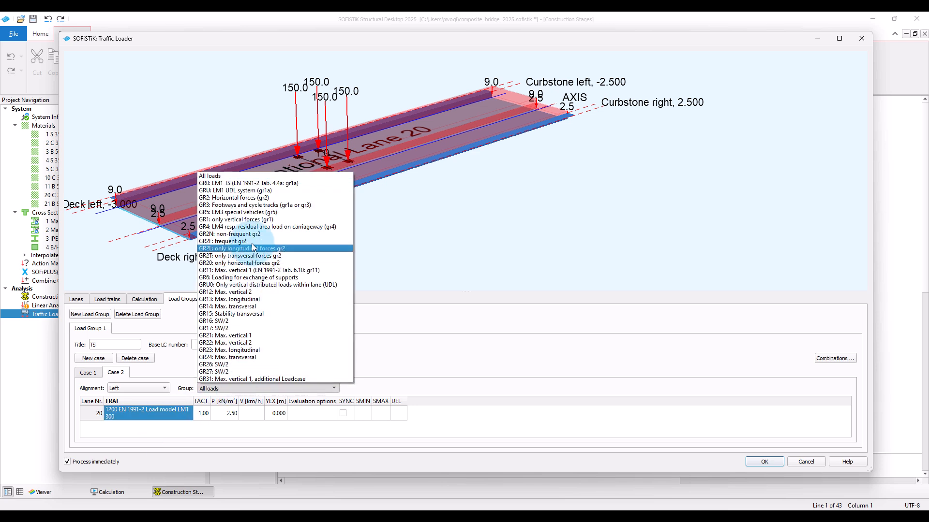
pyautogui.click(236, 182)
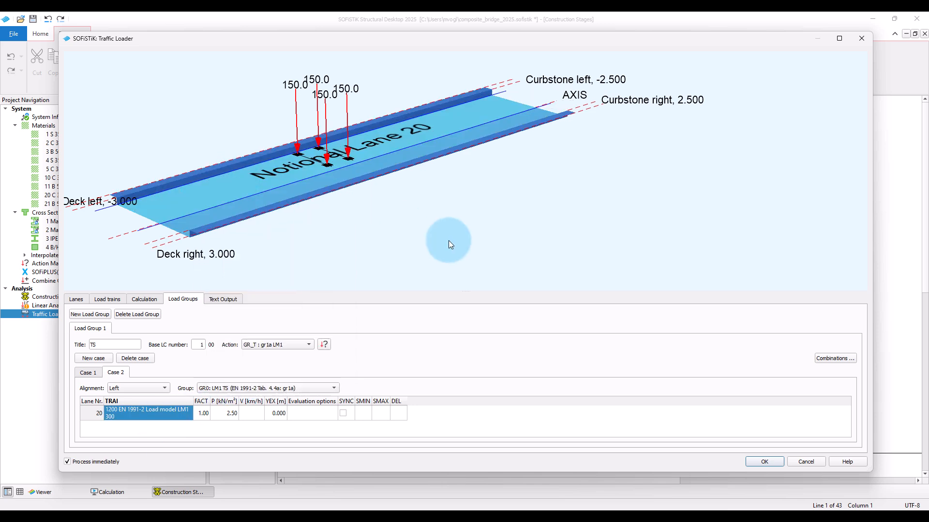
pyautogui.moveTo(503, 234); pyautogui.dragTo(545, 241)
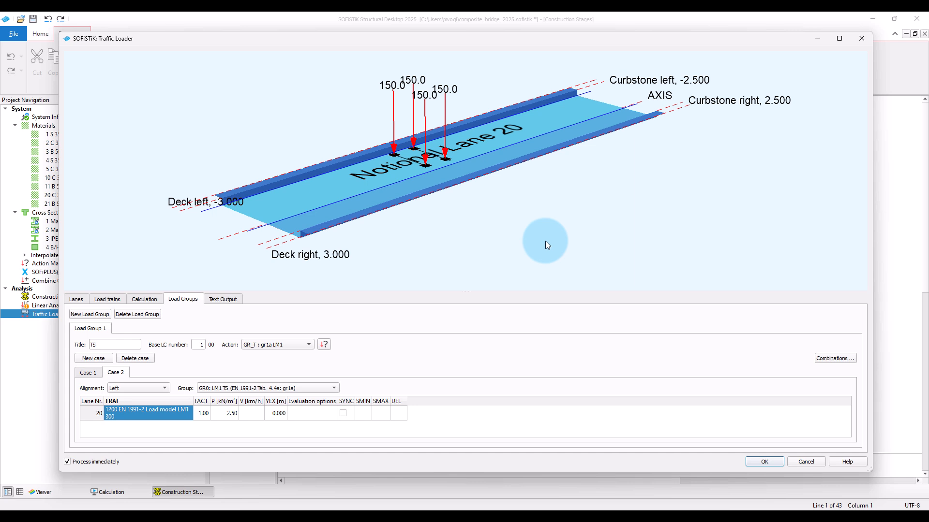
# Create a second load group titled UDL and set its action to GR_U : gr1a LM1.
pyautogui.click(94, 317)
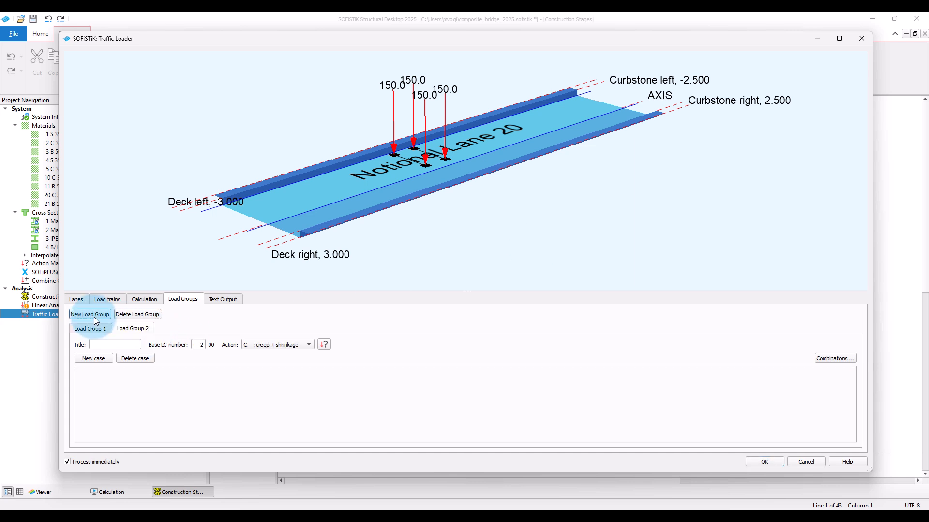
pyautogui.click(104, 346)
pyautogui.write('UDL')
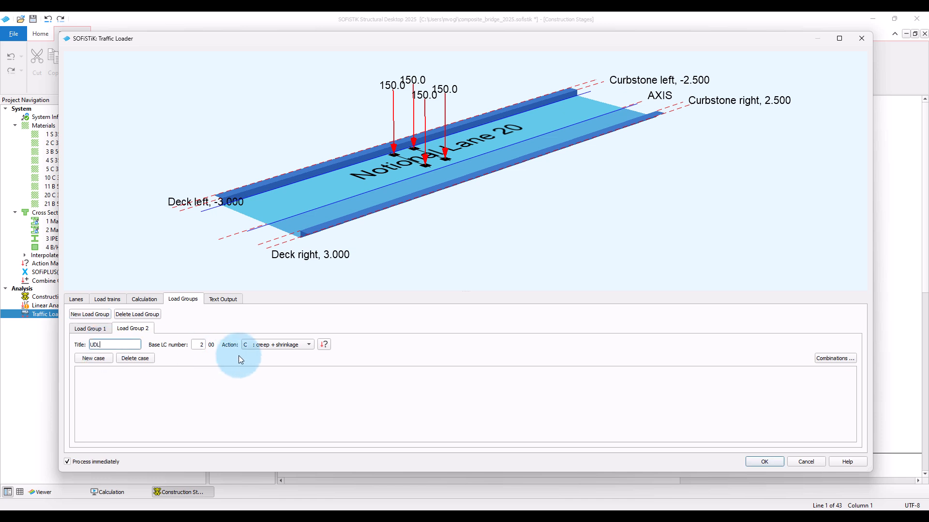
pyautogui.click(252, 345)
pyautogui.click(291, 419)
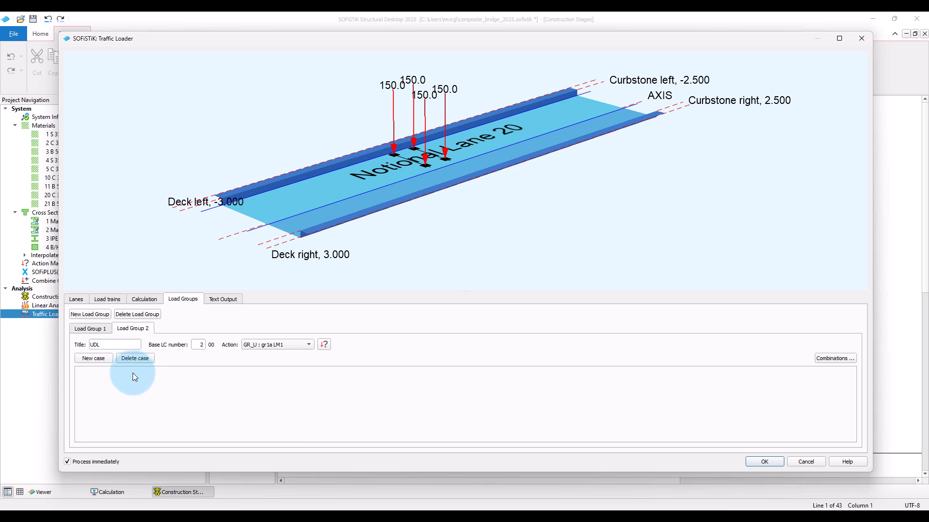
# Add a Right-aligned case to the UDL load group with load train 1200 EN 1991-2 Load model LM1 300 and group GRU: LM1 UDL system (gr1a).
pyautogui.click(98, 361)
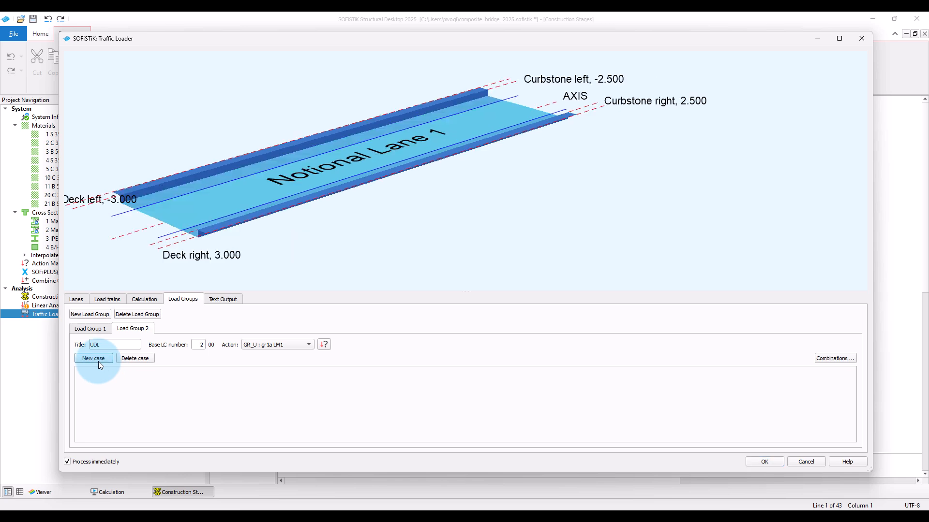
pyautogui.click(129, 387)
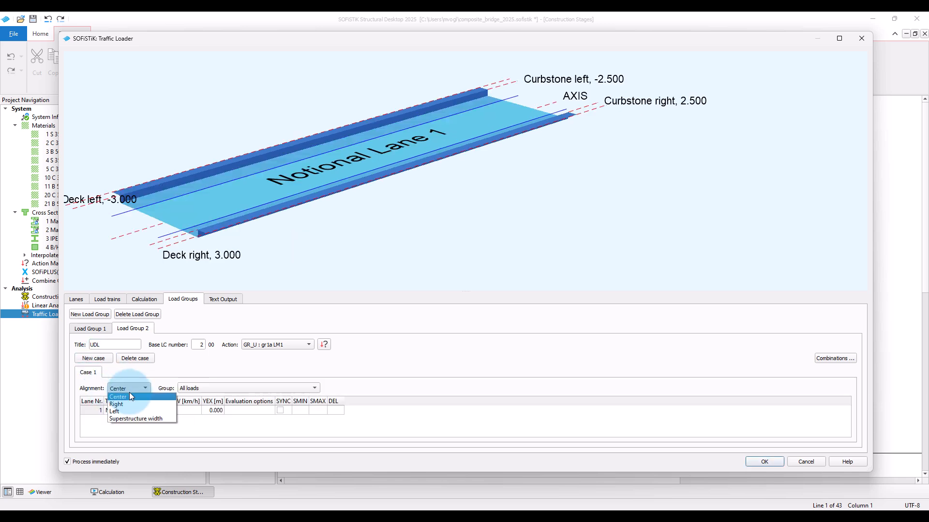
pyautogui.click(130, 402)
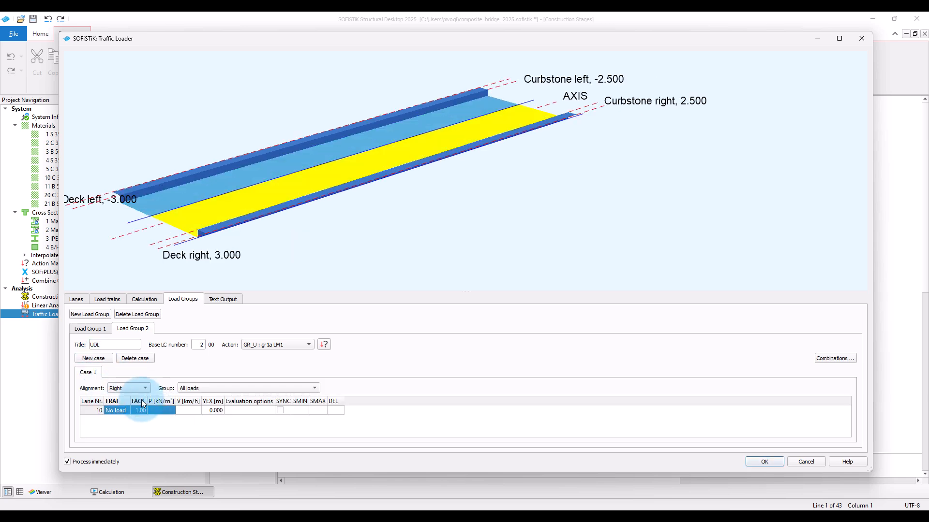
pyautogui.click(122, 410)
pyautogui.click(126, 433)
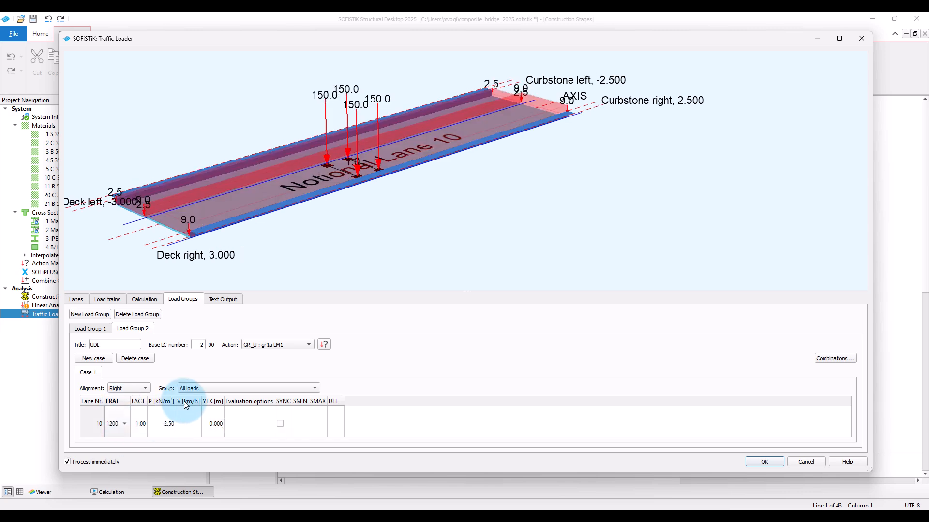
pyautogui.click(198, 389)
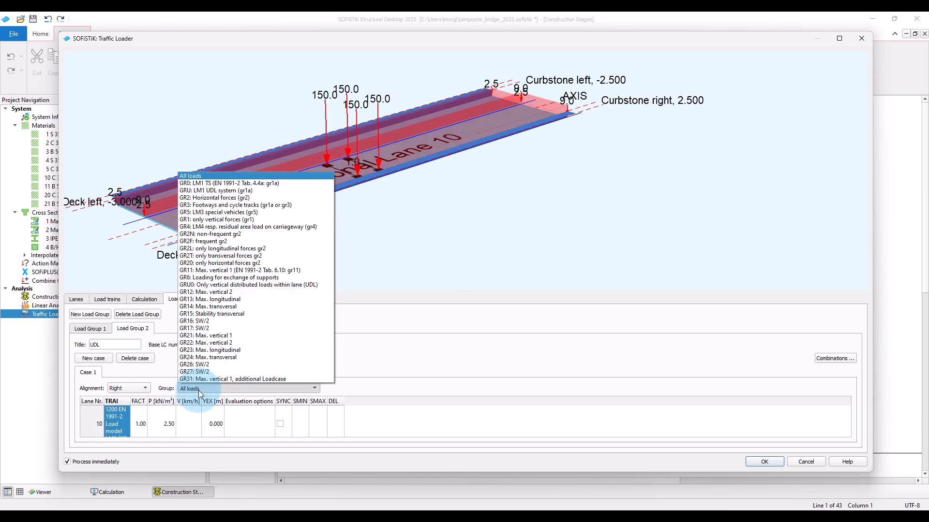
pyautogui.click(231, 190)
pyautogui.moveTo(472, 210); pyautogui.dragTo(469, 189, button='middle')
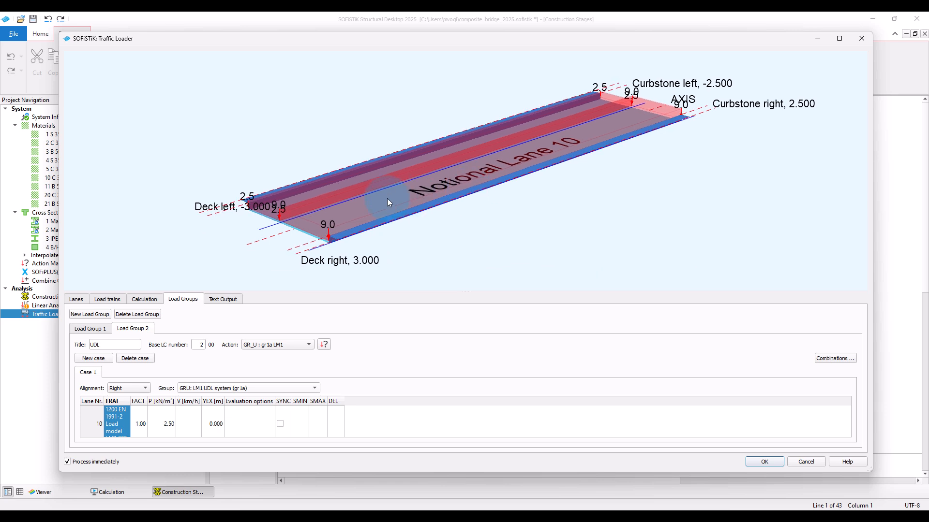
# Add a Left-aligned second case to the UDL load group with load train 1200 EN 1991-2 Load model LM1 300 and group GRU: LM1 UDL system.
pyautogui.click(93, 358)
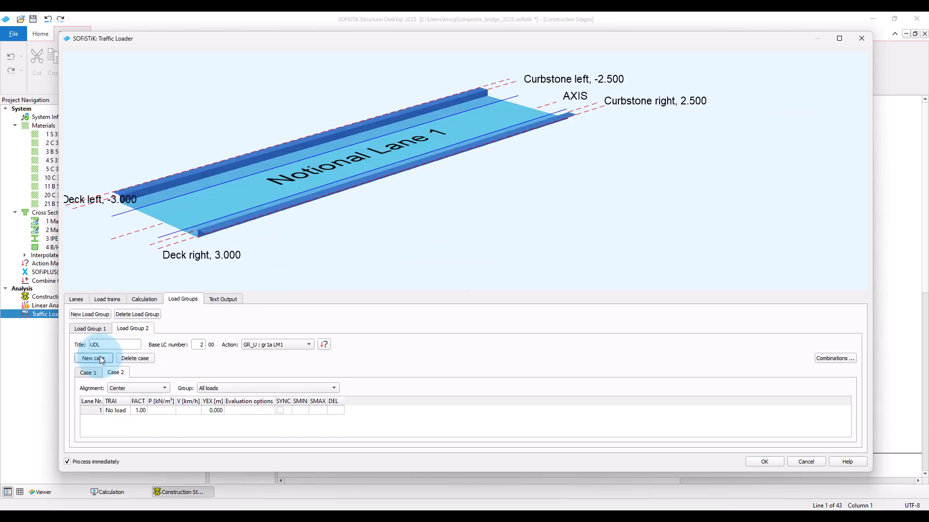
pyautogui.click(140, 388)
pyautogui.click(131, 411)
pyautogui.click(130, 412)
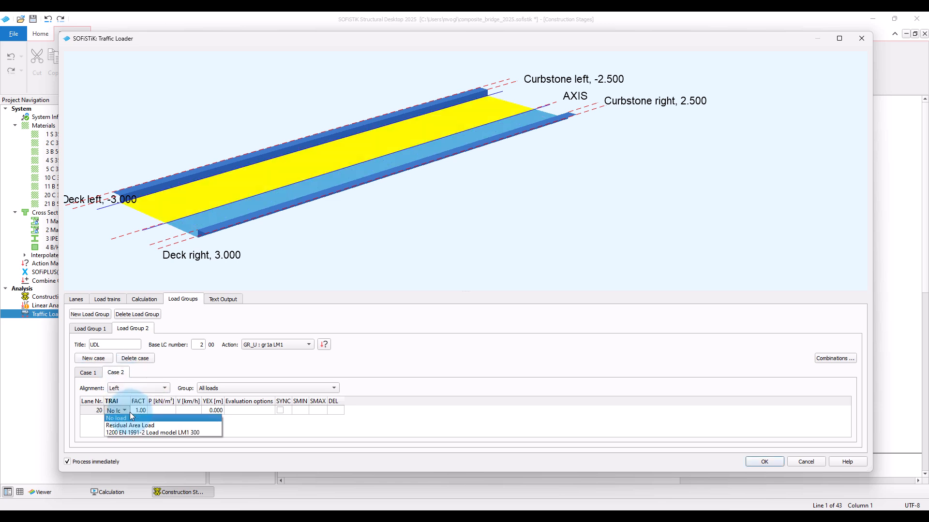
pyautogui.click(134, 431)
pyautogui.click(214, 387)
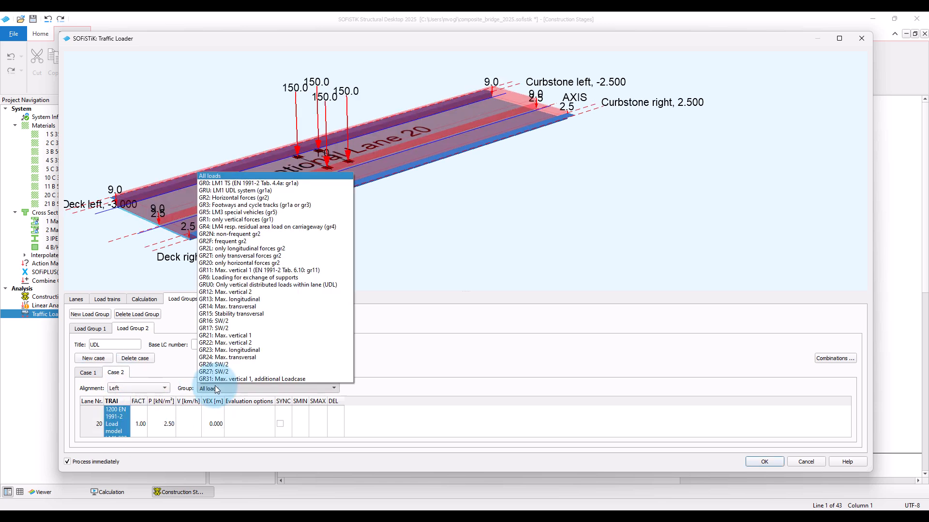
pyautogui.click(241, 190)
pyautogui.moveTo(309, 207); pyautogui.dragTo(357, 204, button='middle')
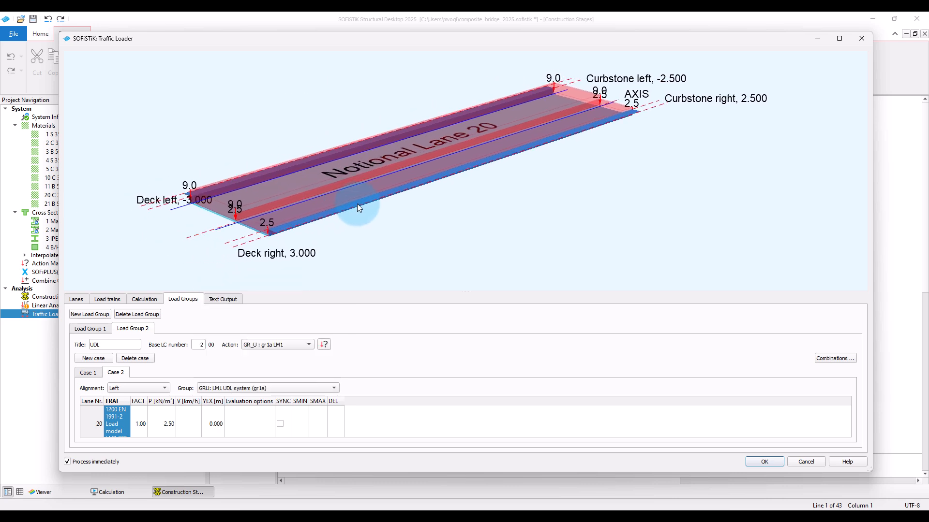
# Add a third case to the UDL load group with Superstructure width alignment and assign Residual Area Load to lane 0.
pyautogui.click(113, 374)
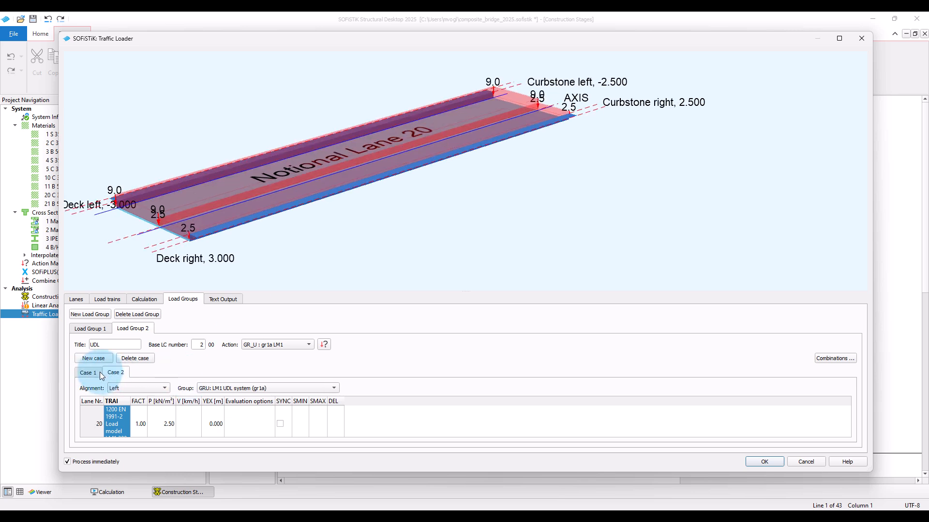
pyautogui.click(100, 372)
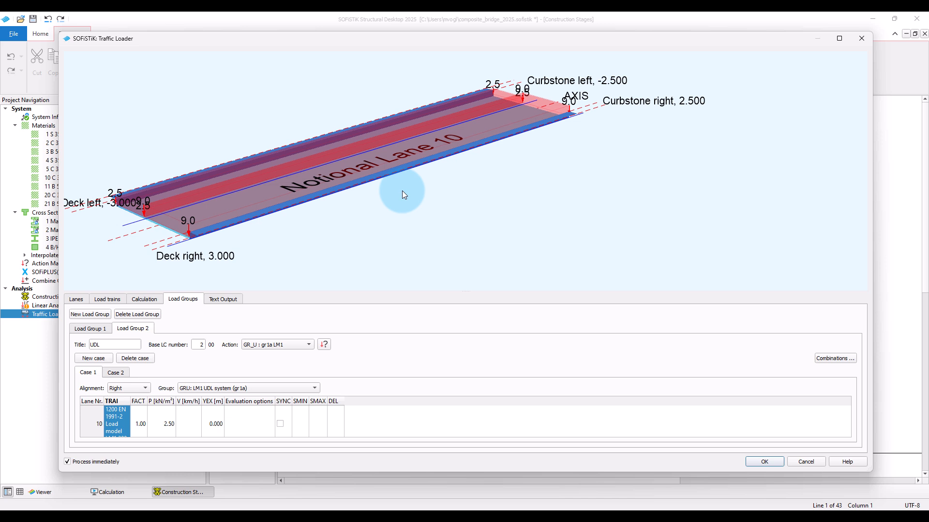
pyautogui.moveTo(320, 181); pyautogui.dragTo(439, 216, button='middle')
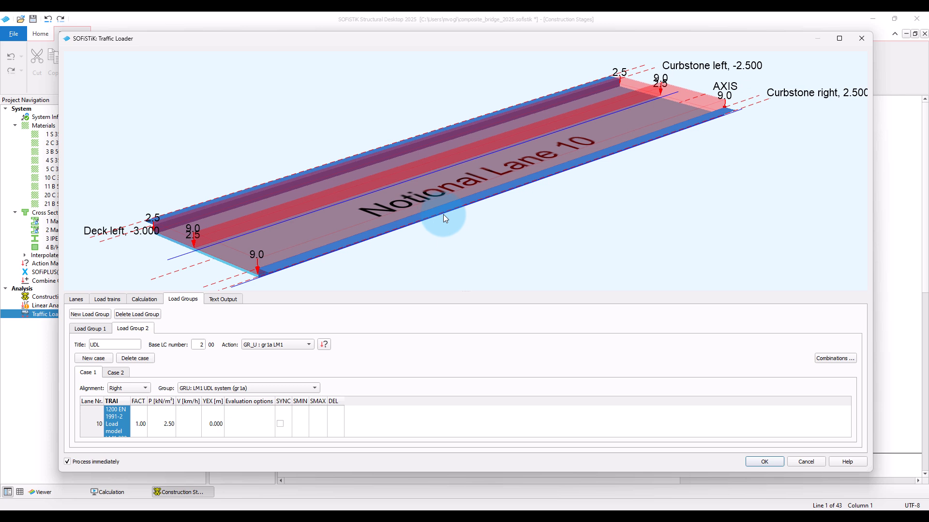
pyautogui.click(92, 358)
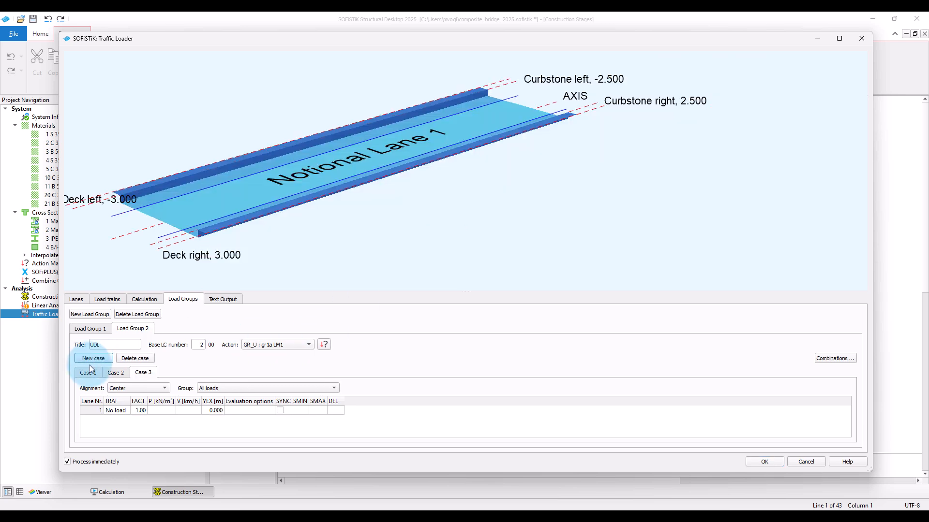
pyautogui.click(127, 389)
pyautogui.click(122, 397)
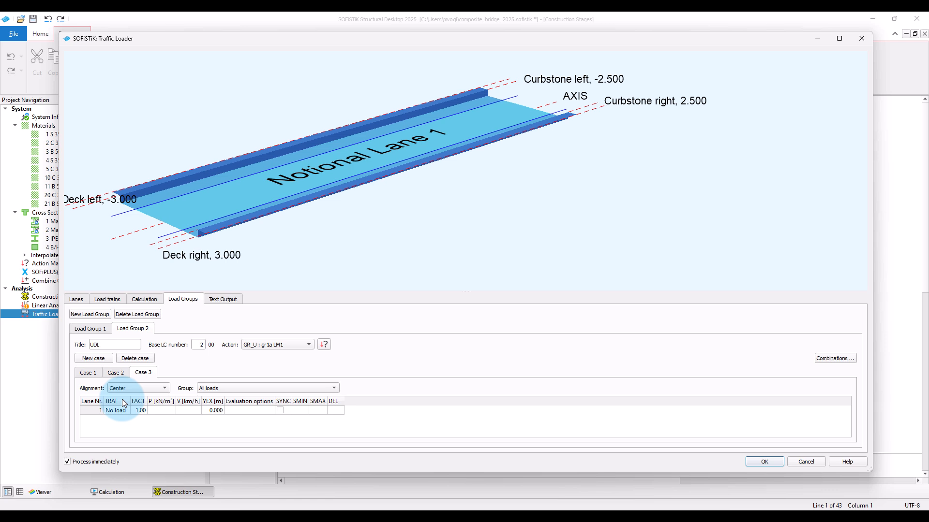
pyautogui.click(134, 390)
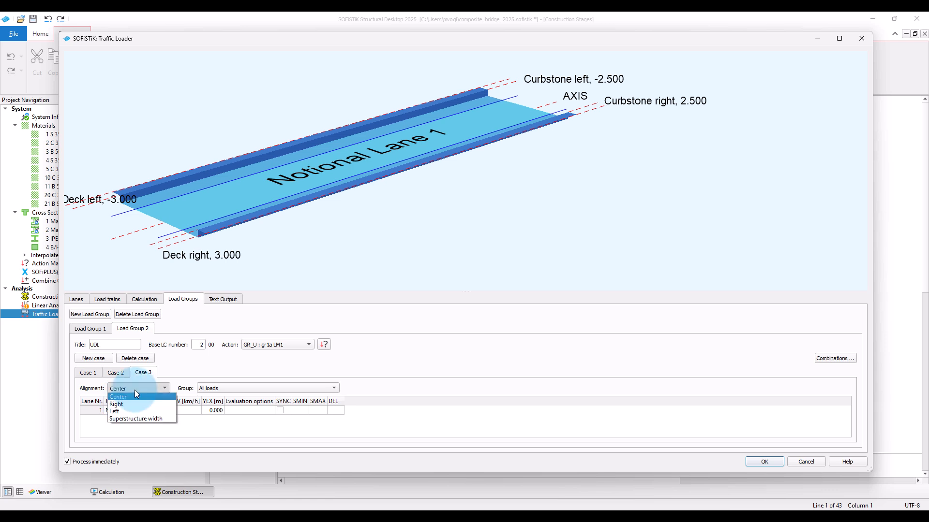
pyautogui.click(137, 420)
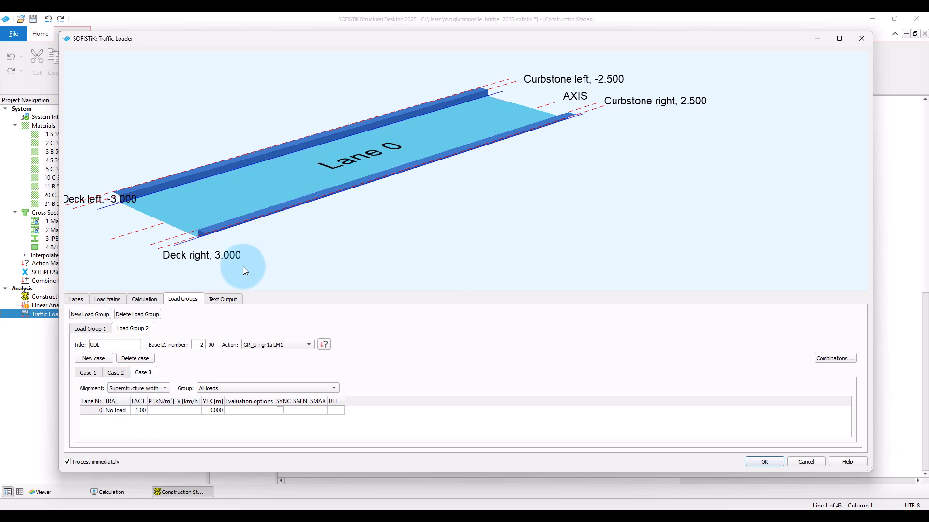
pyautogui.click(127, 411)
pyautogui.click(131, 425)
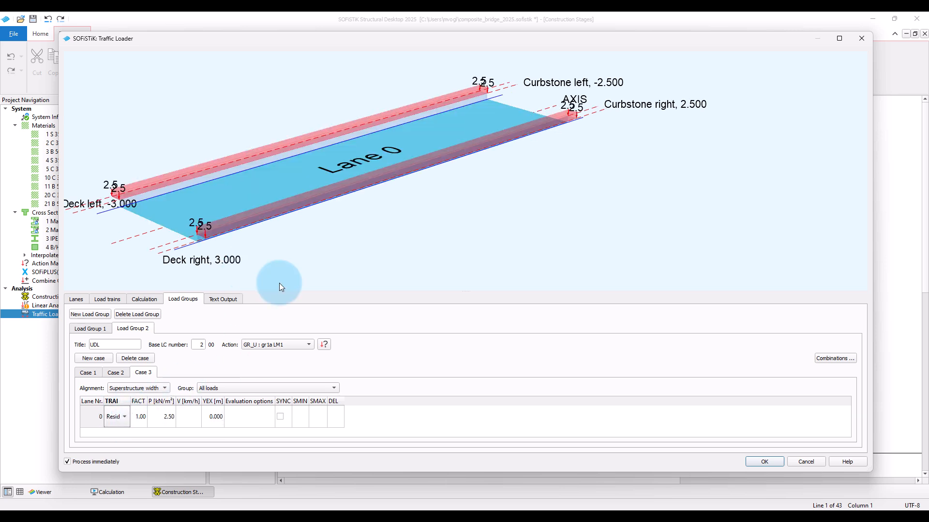
pyautogui.moveTo(377, 264); pyautogui.dragTo(394, 271, button='middle')
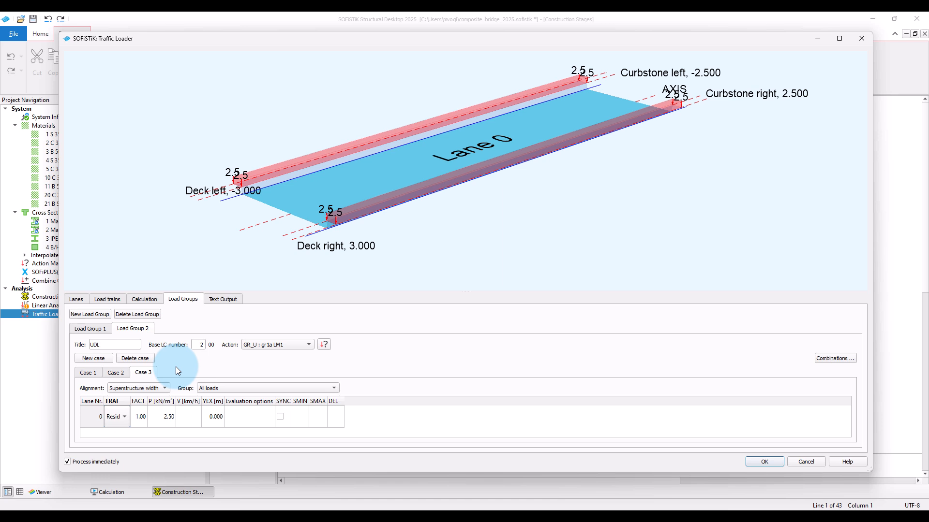
# Create a first case combination for the UDL load group containing Case 1 and Case 3.
pyautogui.click(835, 358)
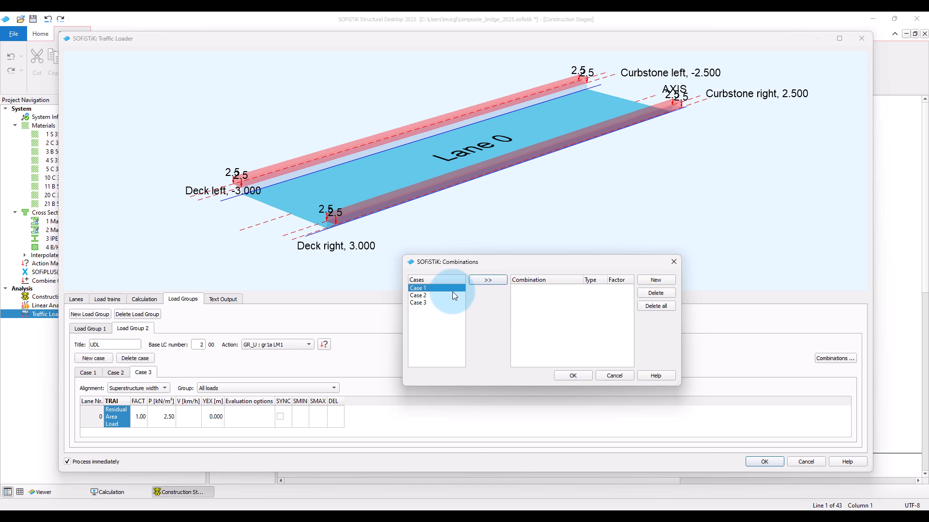
pyautogui.click(655, 280)
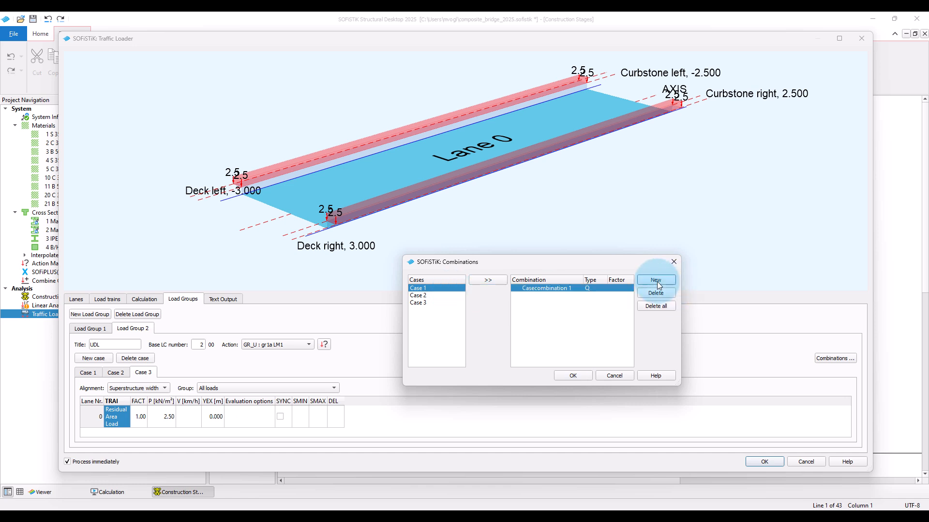
pyautogui.click(497, 280)
pyautogui.click(435, 302)
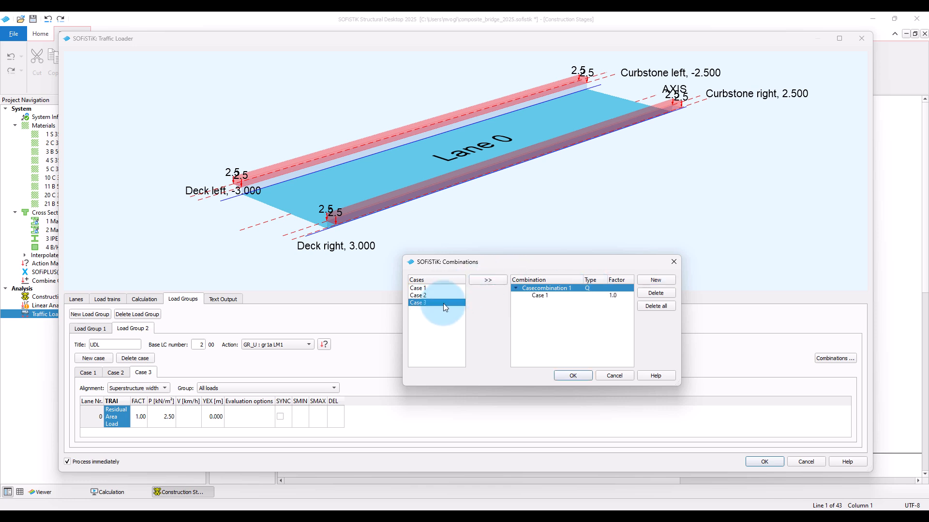
pyautogui.click(488, 281)
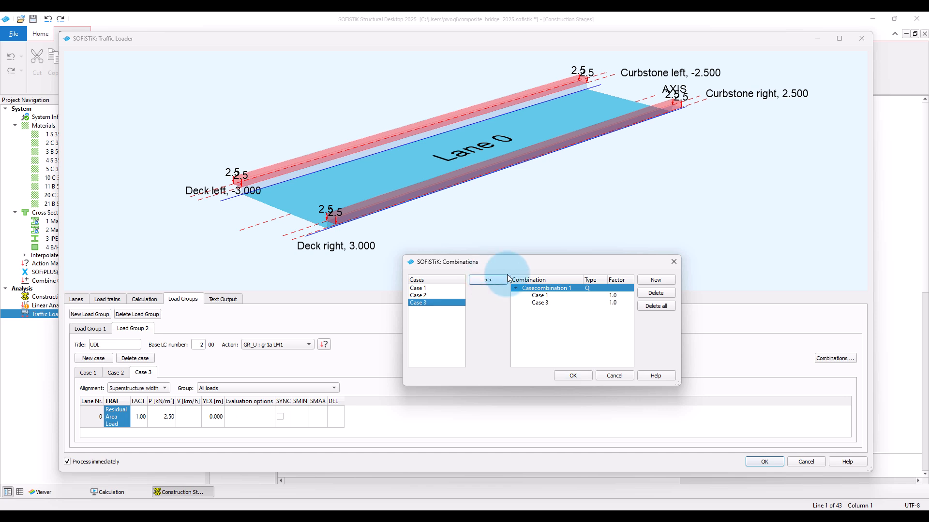
# Create a second case combination containing Case 2 and Case 3.
pyautogui.click(655, 281)
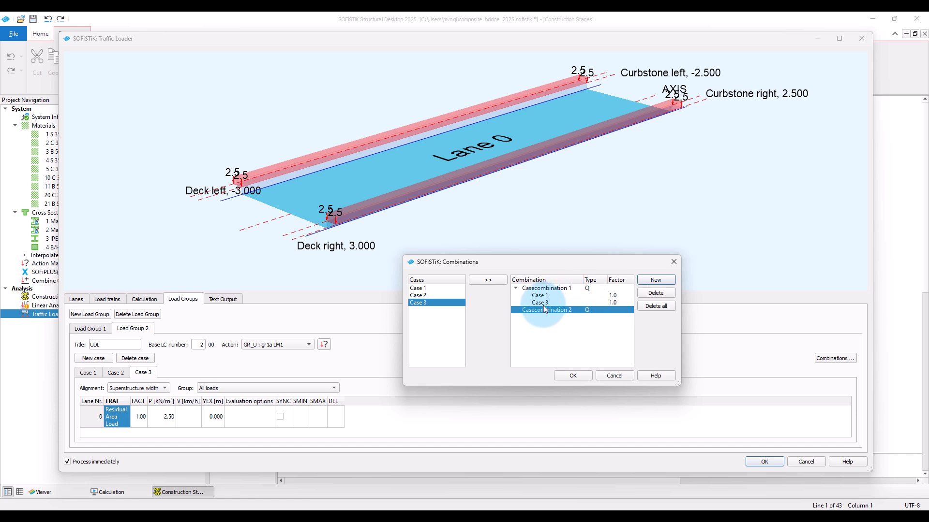
pyautogui.click(445, 294)
pyautogui.click(483, 280)
pyautogui.click(445, 302)
pyautogui.click(482, 285)
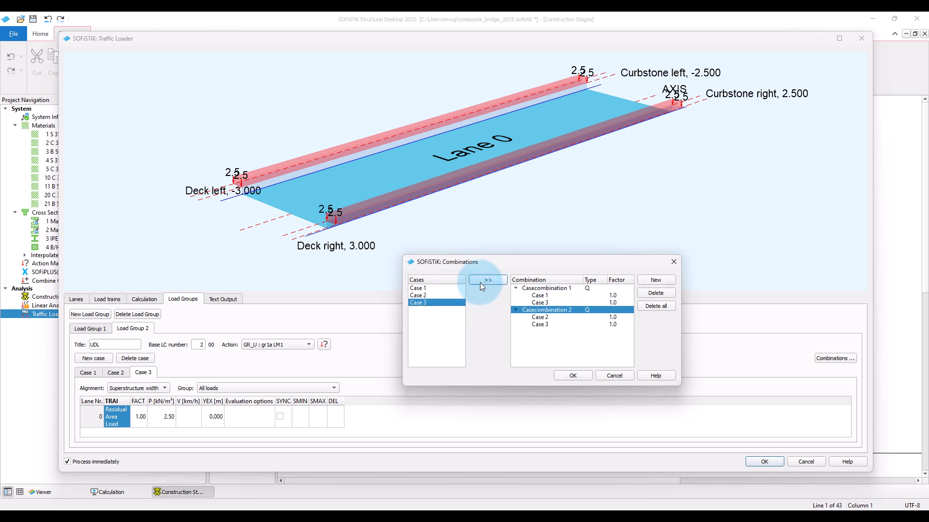
# Set the type of both case combinations to A0 and accept the combinations.
pyautogui.click(594, 290)
pyautogui.click(593, 291)
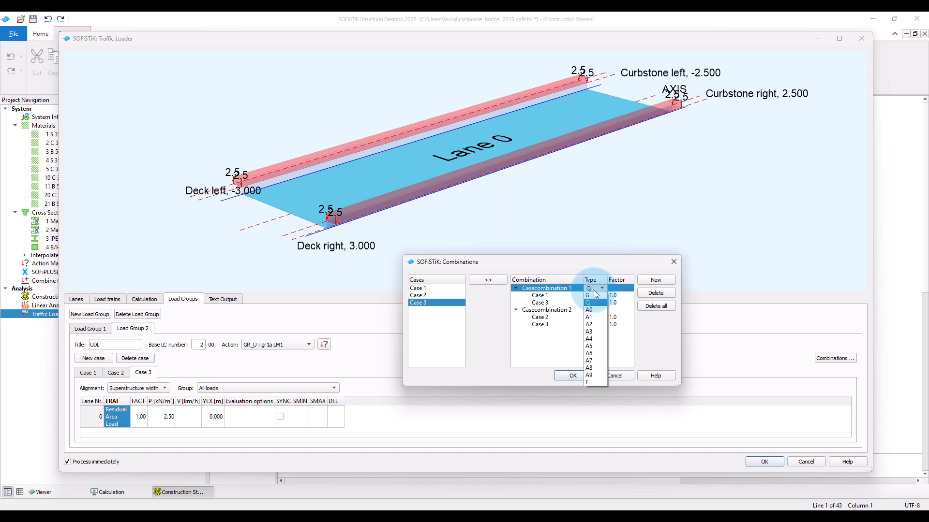
pyautogui.click(591, 312)
pyautogui.click(592, 312)
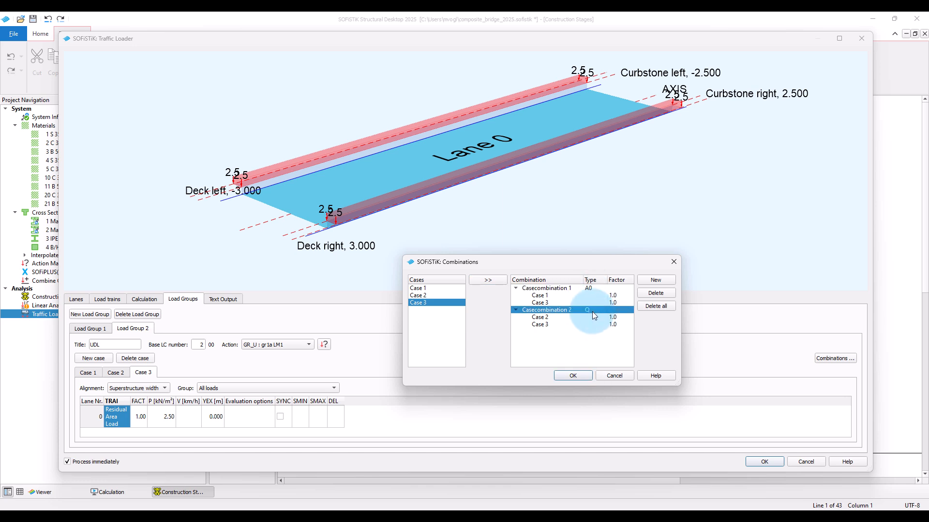
pyautogui.click(592, 312)
pyautogui.click(596, 332)
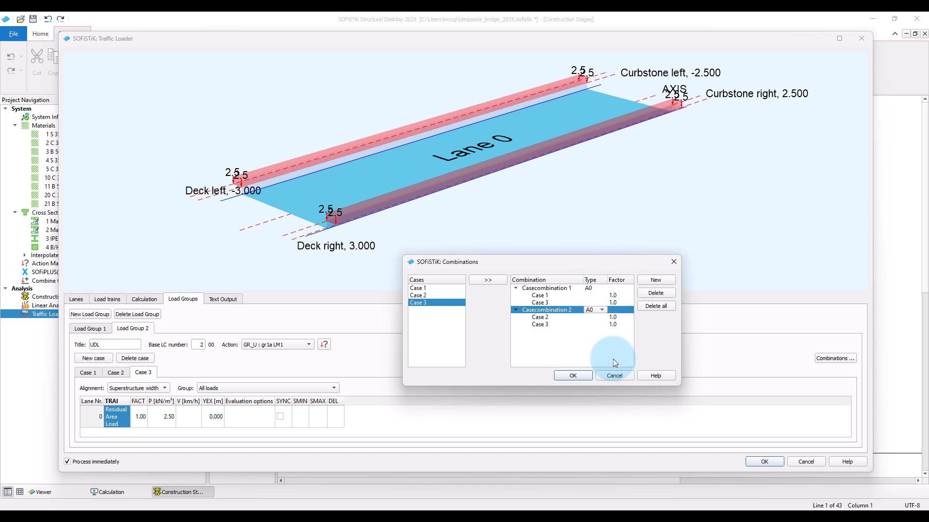
pyautogui.click(573, 376)
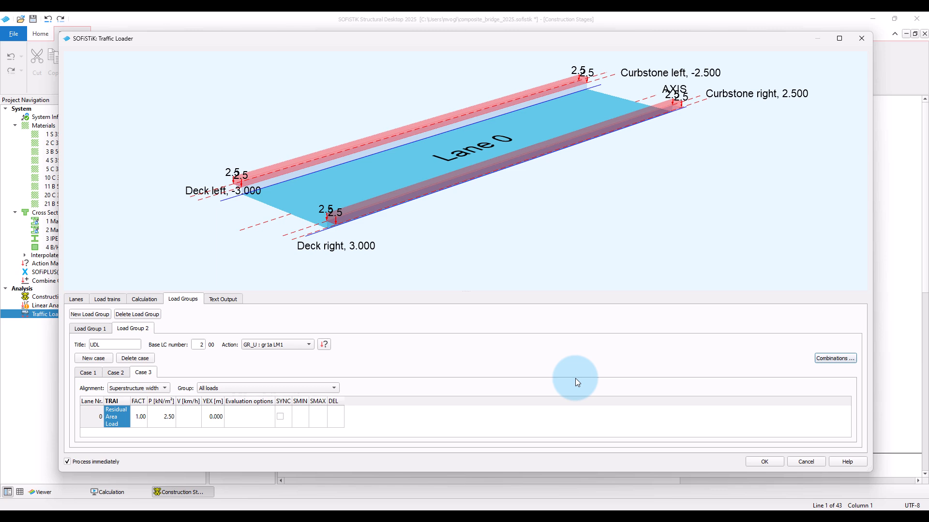
# Accept the Traffic Loader settings so the traffic analysis is calculated, and open the results in SOFiSTiK Graphic.
pyautogui.click(771, 461)
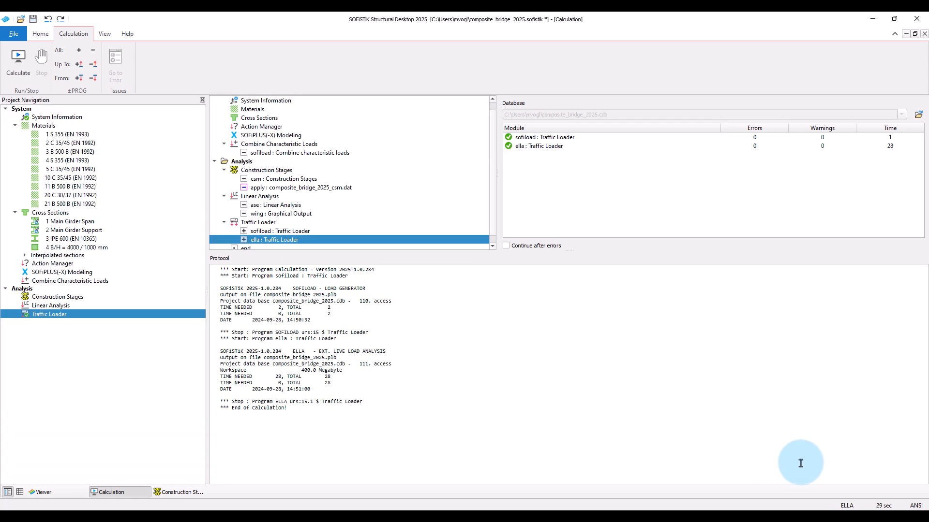
pyautogui.click(32, 35)
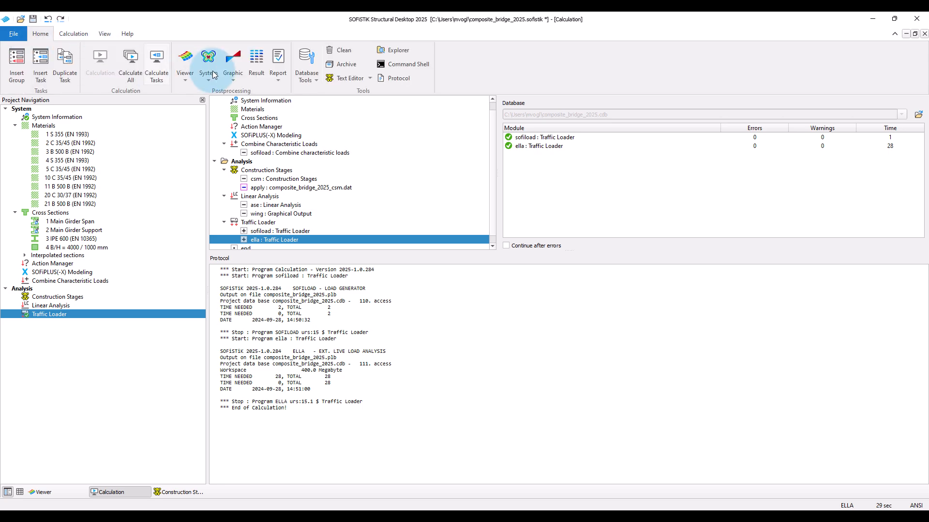
pyautogui.click(235, 67)
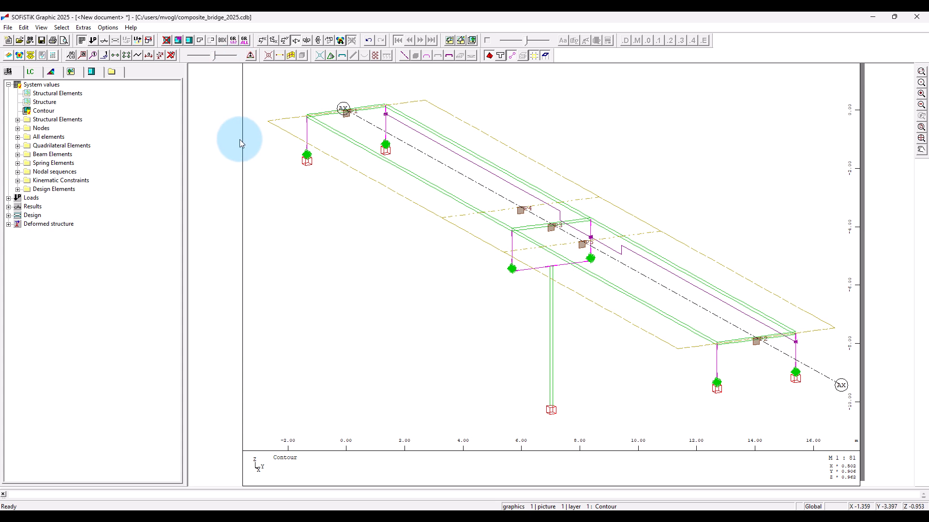
# Display the beam elements' bending moment My for load case 109 MIN-My TS.
pyautogui.click(9, 207)
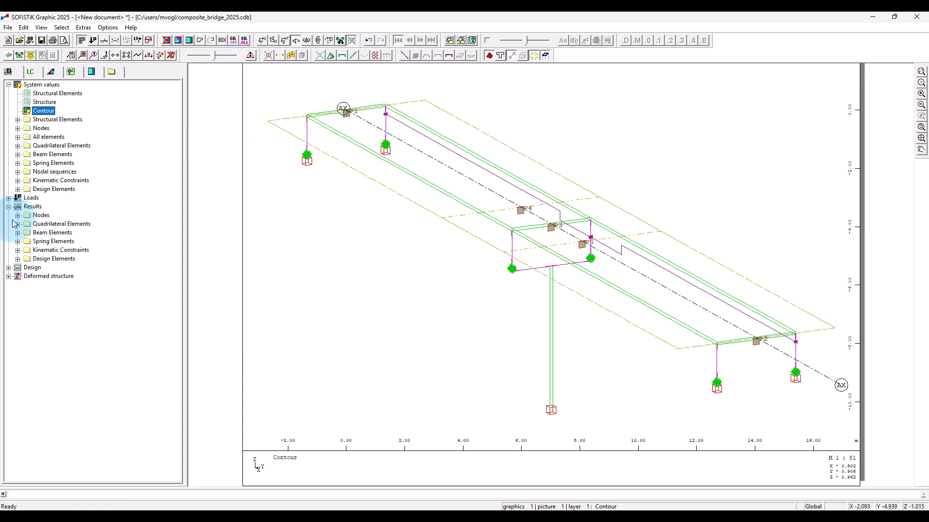
pyautogui.click(18, 233)
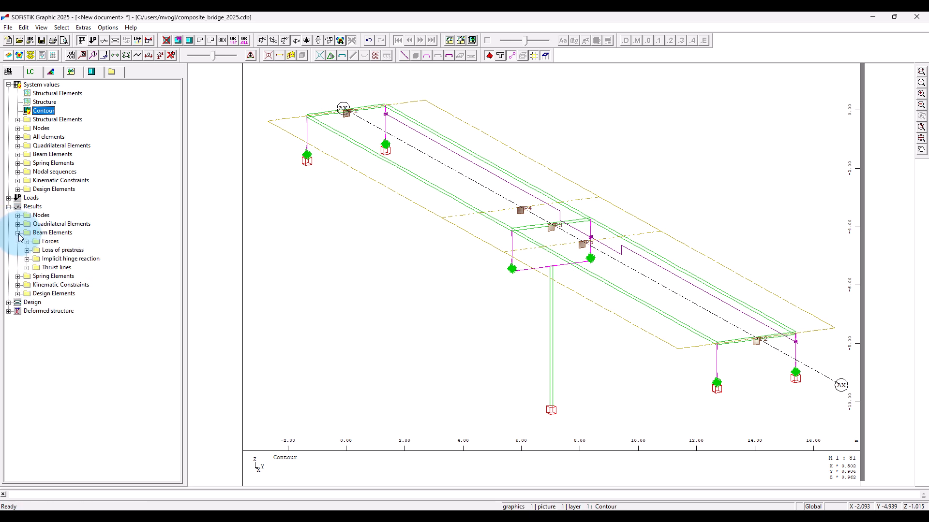
pyautogui.click(27, 241)
pyautogui.doubleClick(119, 290)
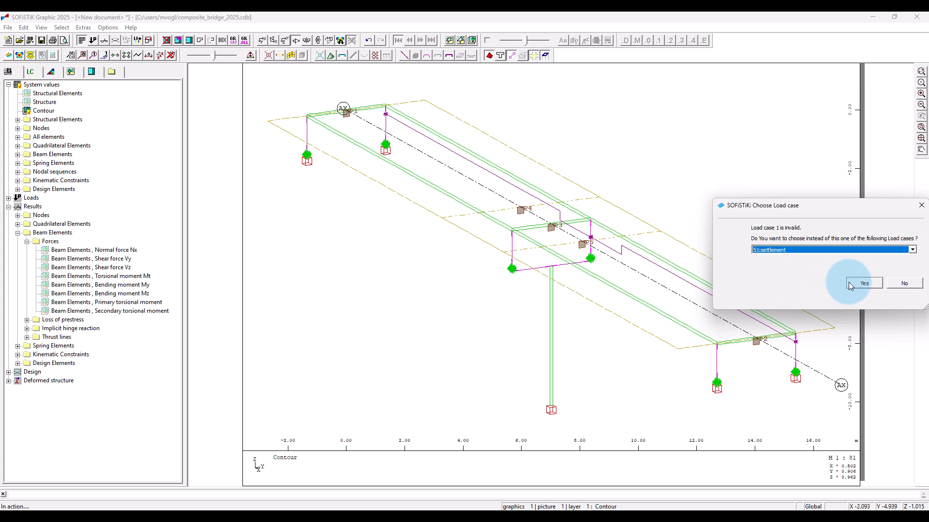
pyautogui.click(845, 249)
pyautogui.scroll(-3, 841, 283)
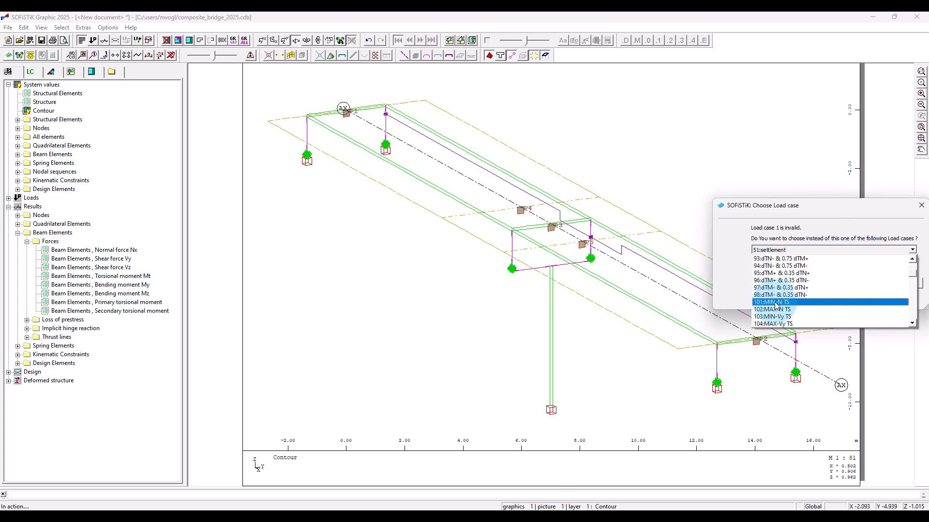
pyautogui.scroll(-3, 779, 310)
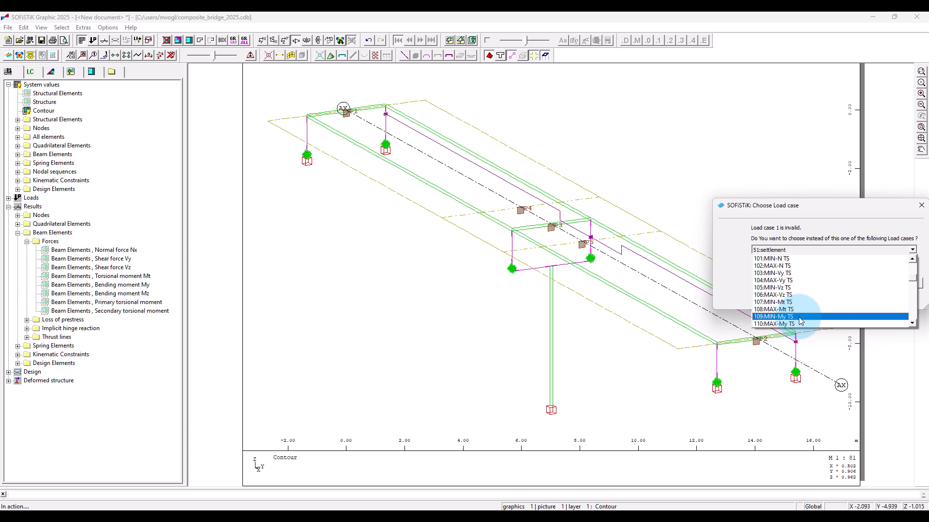
pyautogui.click(799, 317)
pyautogui.click(863, 283)
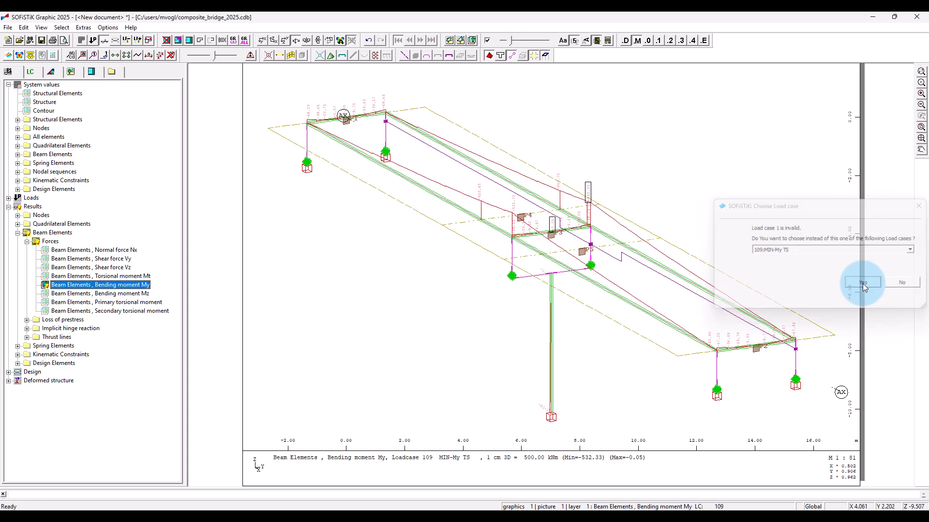
# Enlarge the result labels and view the beam bending moment My for load cases 110 MAX-My TS and 210 MAX-My UDL.
pyautogui.click(523, 42)
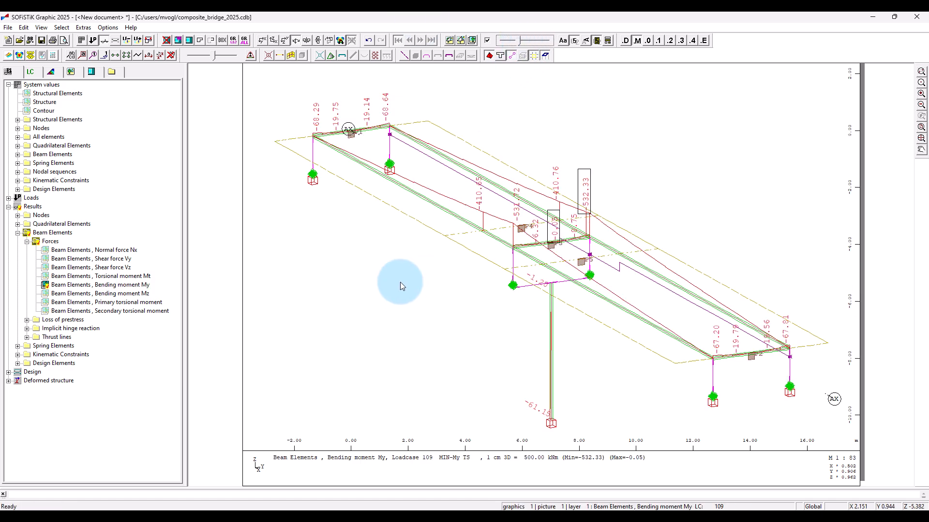
pyautogui.click(138, 40)
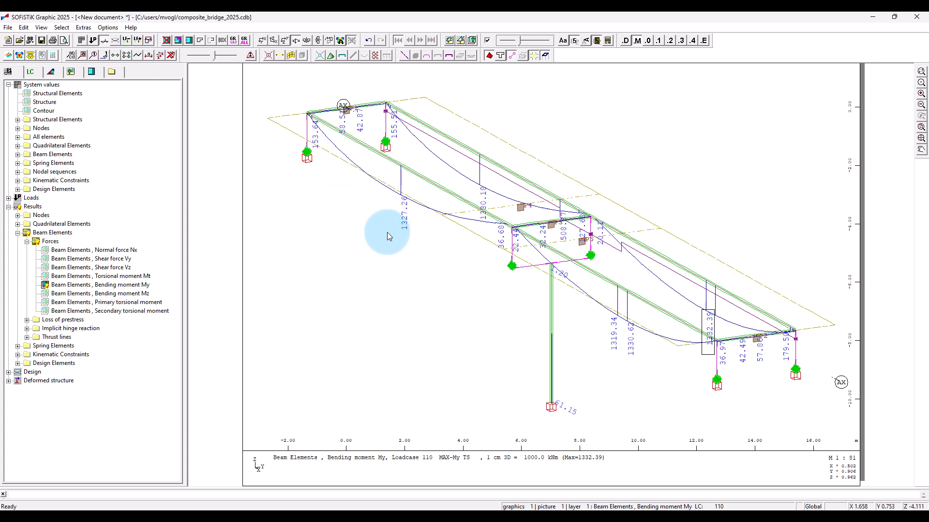
pyautogui.click(30, 72)
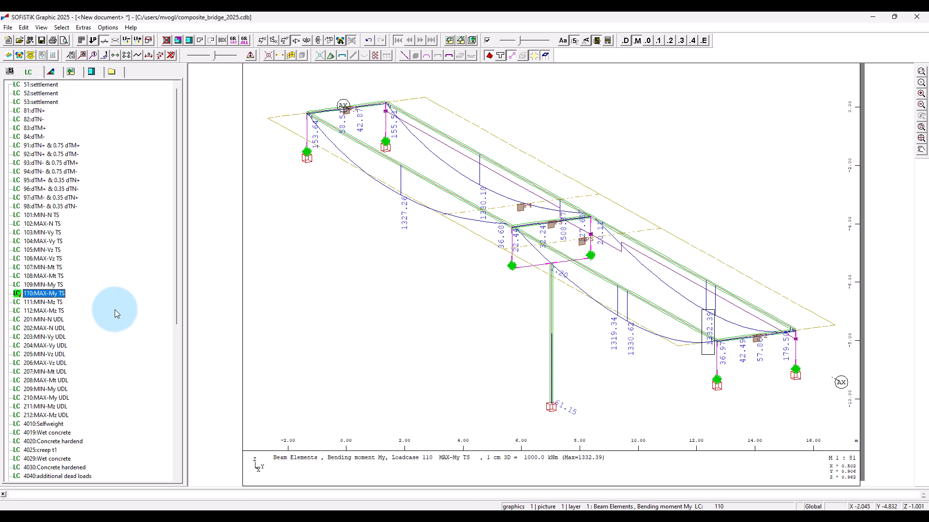
pyautogui.scroll(-1, 79, 375)
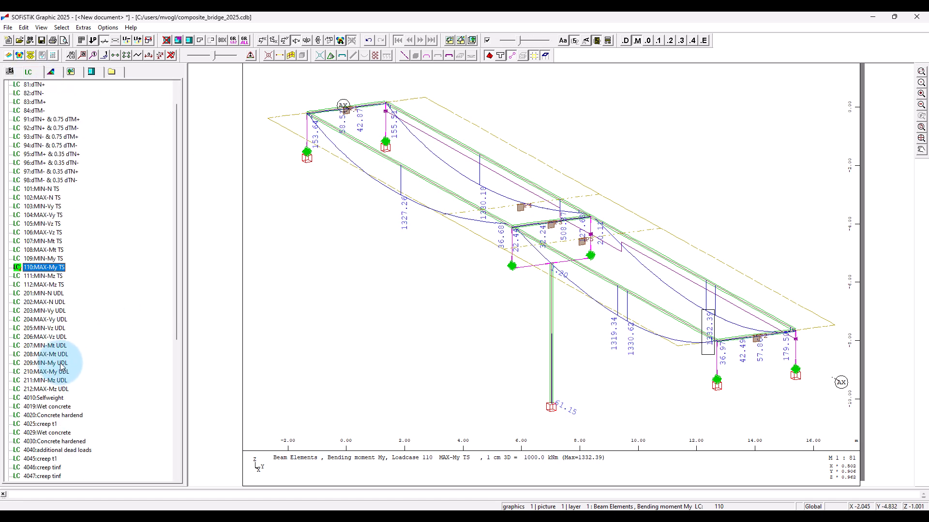
pyautogui.click(32, 364)
pyautogui.click(36, 373)
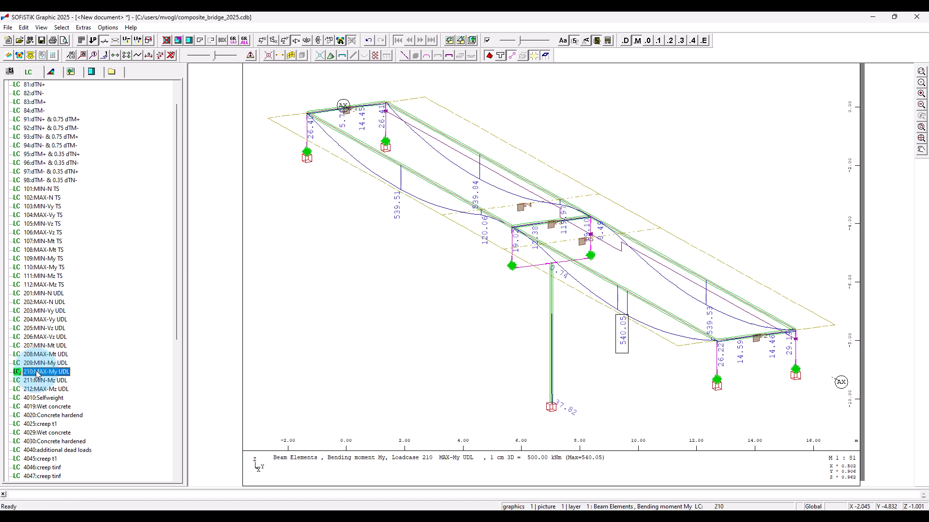
pyautogui.scroll(1, 37, 372)
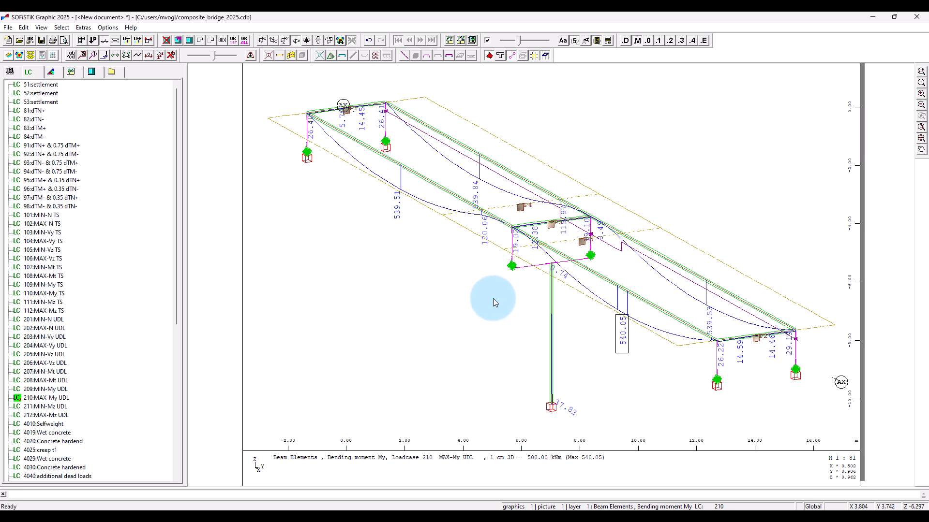
# Display the design elements' bending moment My for load case 51 settlement and check which load cases are available for them.
pyautogui.click(8, 72)
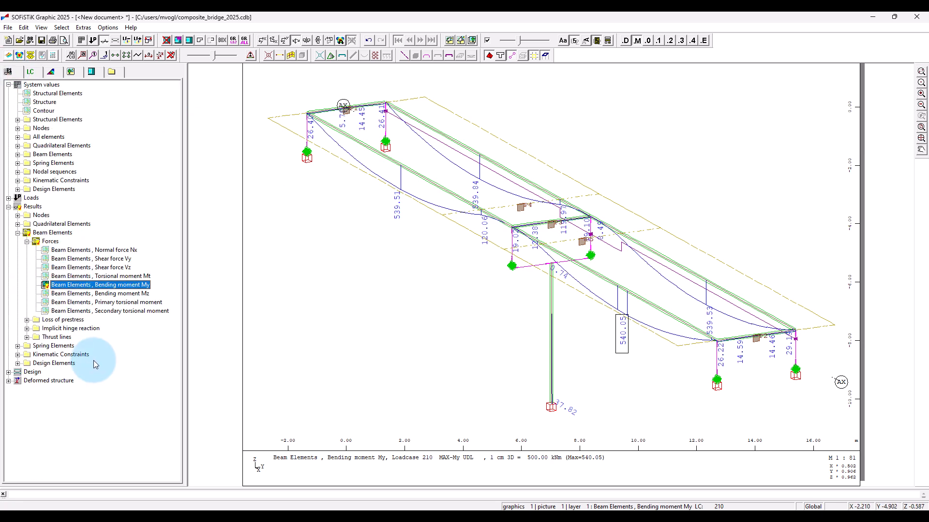
pyautogui.click(17, 363)
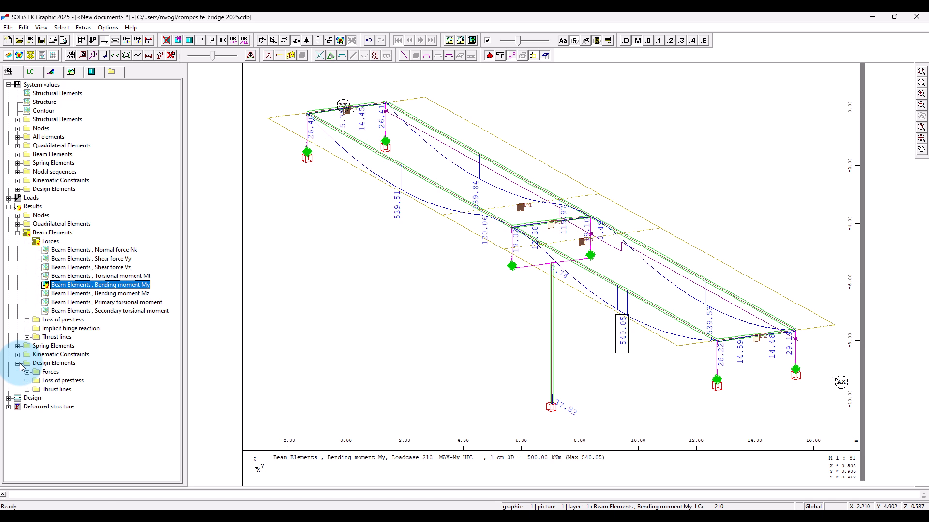
pyautogui.click(27, 373)
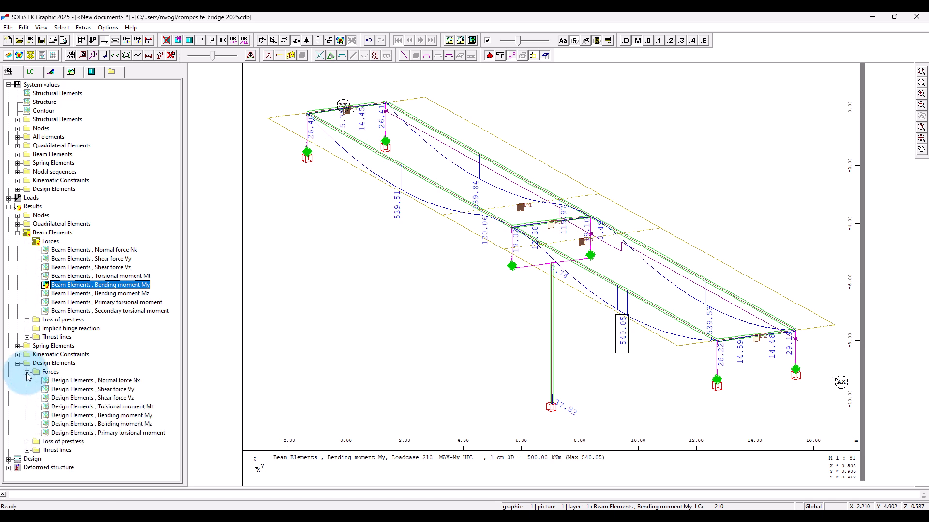
pyautogui.doubleClick(145, 415)
pyautogui.press('Return')
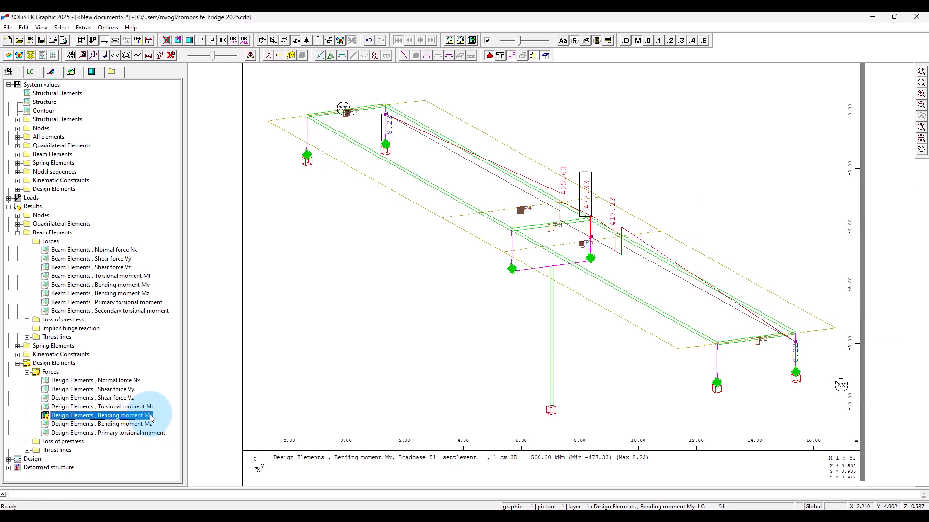
pyautogui.click(30, 71)
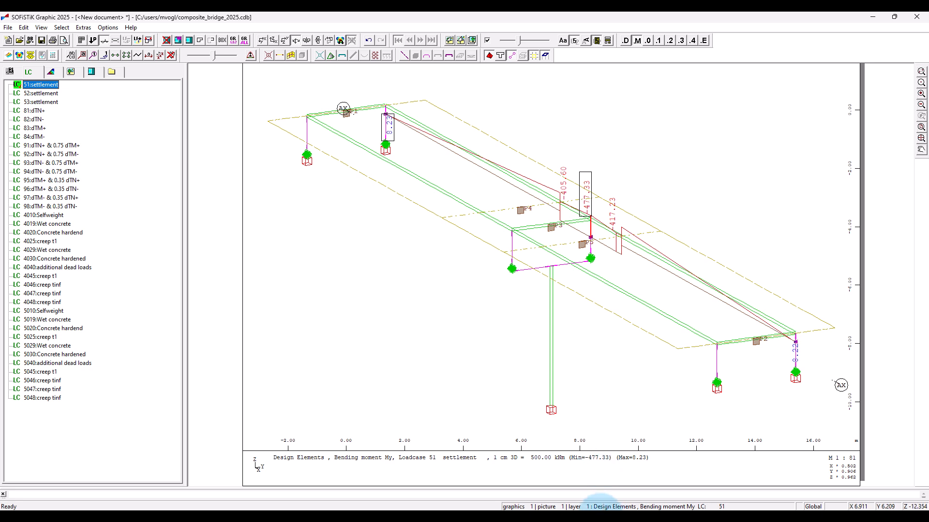
# Switch back to SOFiSTiK Structural Desktop and insert a Text Editor task below the Traffic Loader task.
pyautogui.click(566, 514)
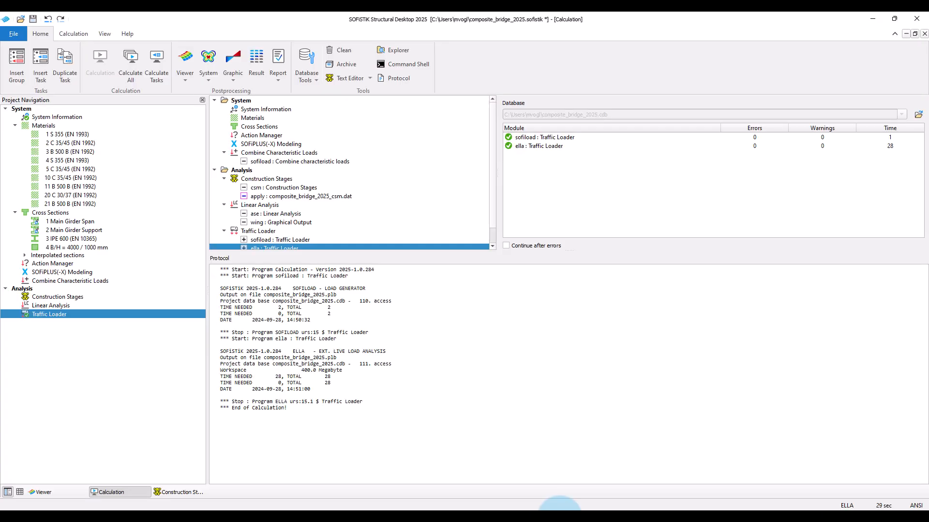
pyautogui.rightClick(55, 314)
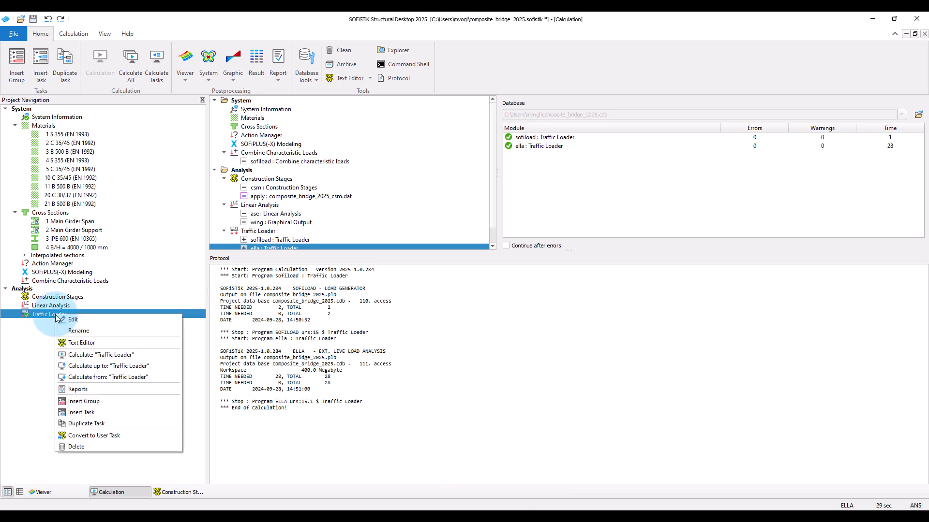
pyautogui.click(120, 413)
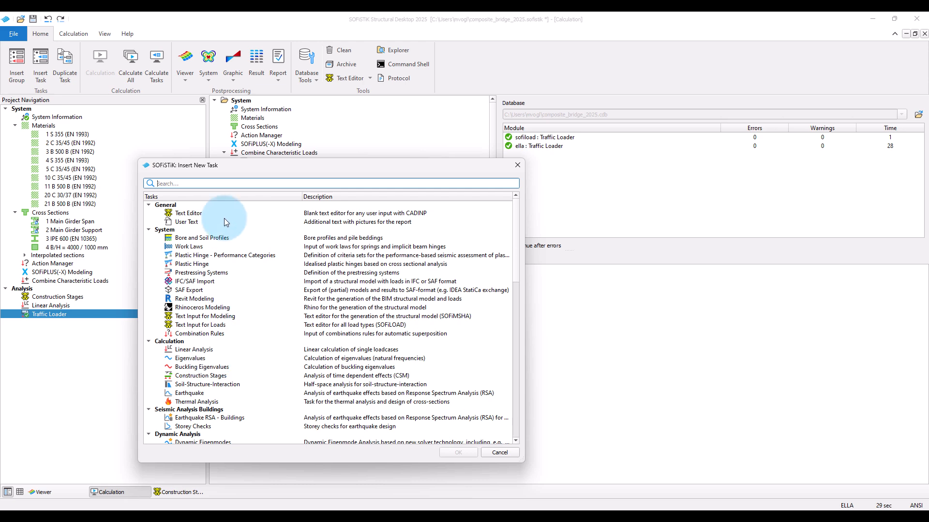
pyautogui.click(186, 213)
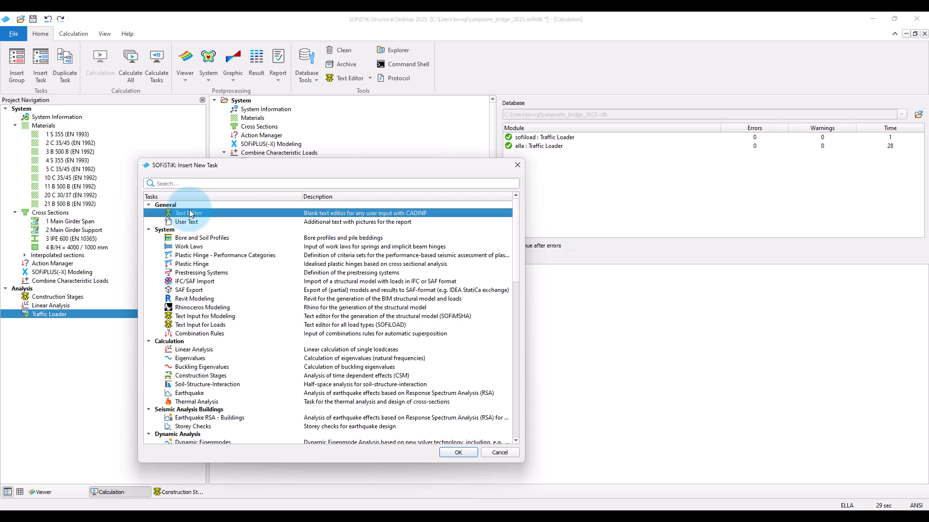
pyautogui.click(459, 452)
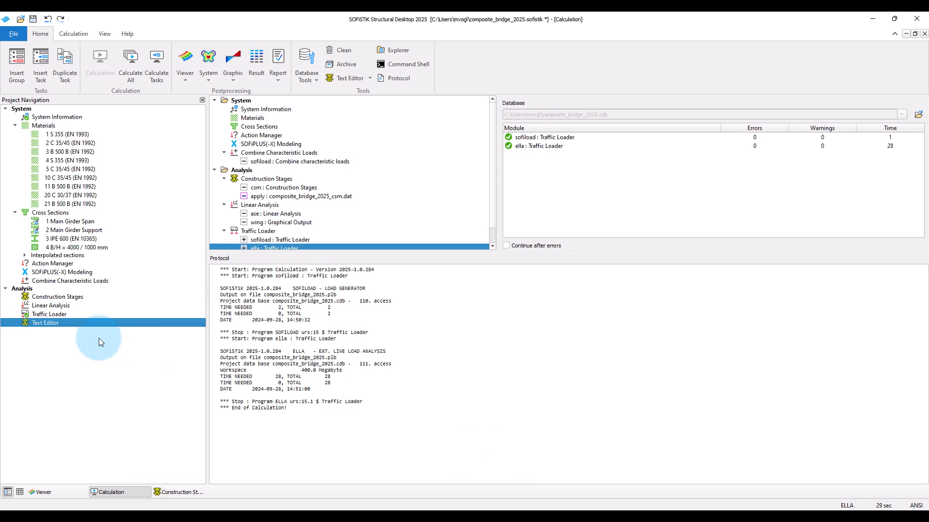
# Name the new text task "Map Traffic Loader Results to Design Elements".
pyautogui.write('Map DS')
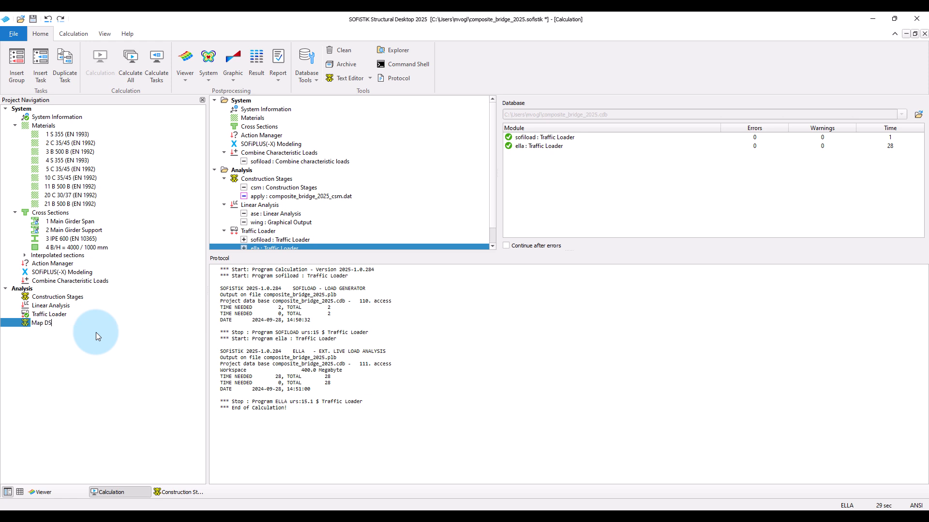
pyautogui.press('BackSpace')
pyautogui.press('BackSpace')
pyautogui.write('Traffic')
pyautogui.write('Loader Results to Design Elements')
pyautogui.press('Return')
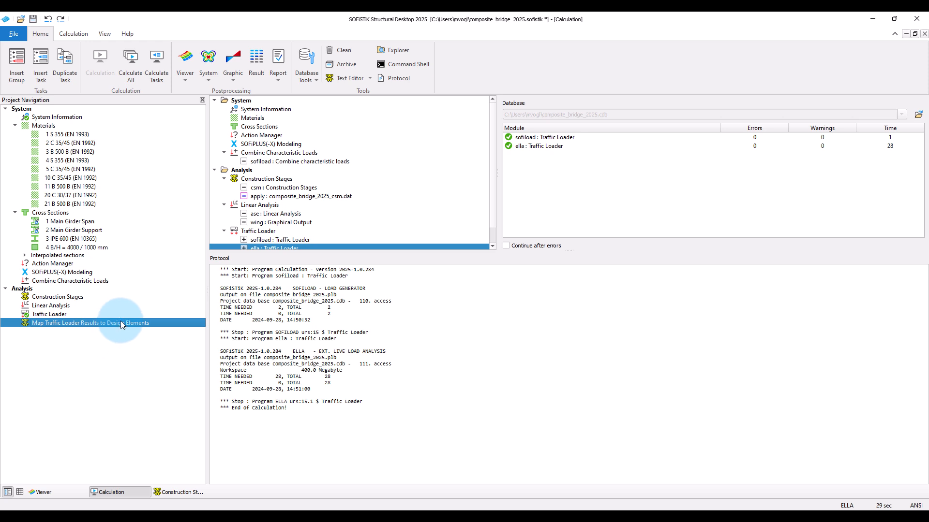
# Write a DECREATOR input in the mapping task with the load case lines "lc (101 112 1)" and "lc (201 212 1)".
pyautogui.doubleClick(121, 322)
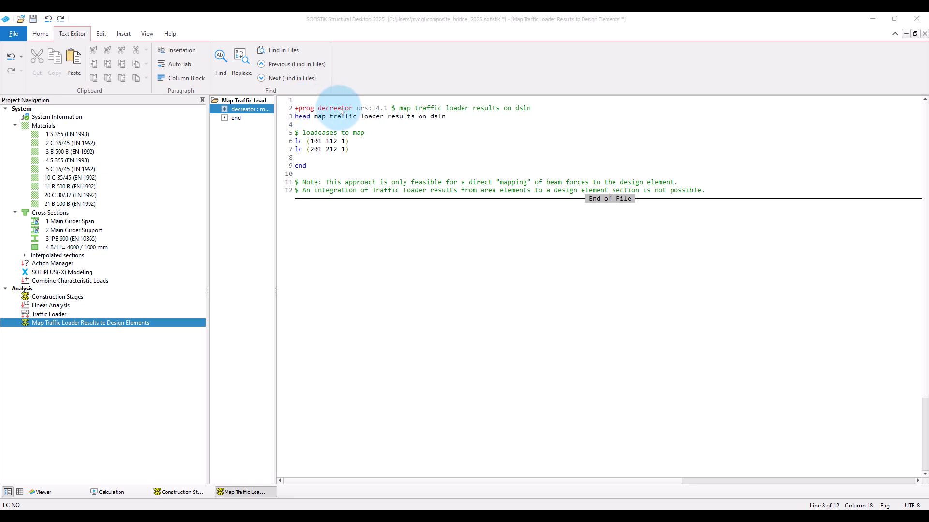
pyautogui.moveTo(296, 109); pyautogui.dragTo(355, 109)
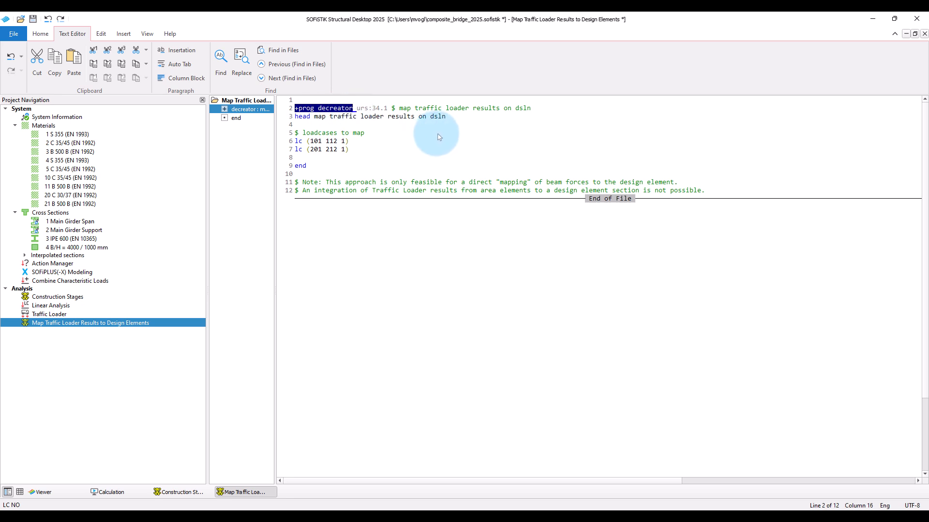
pyautogui.click(296, 142)
pyautogui.moveTo(298, 142); pyautogui.dragTo(360, 146)
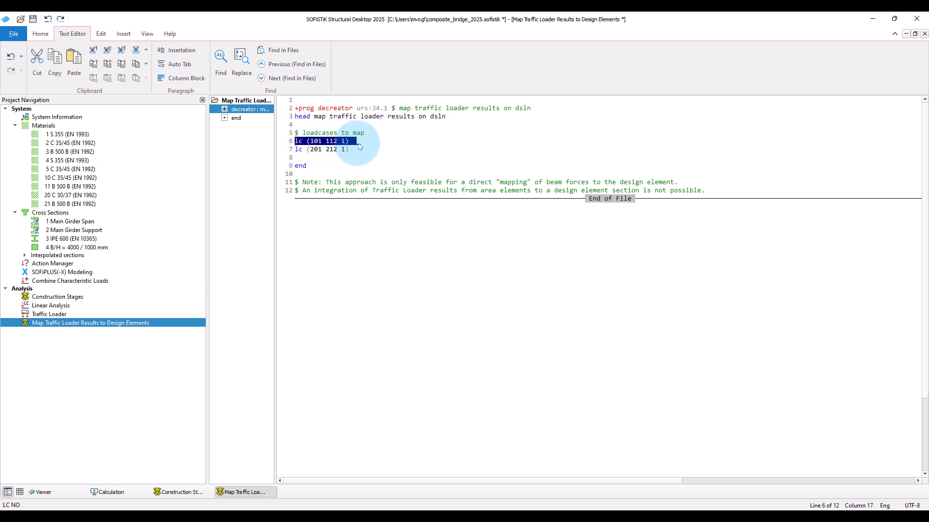
pyautogui.click(317, 142)
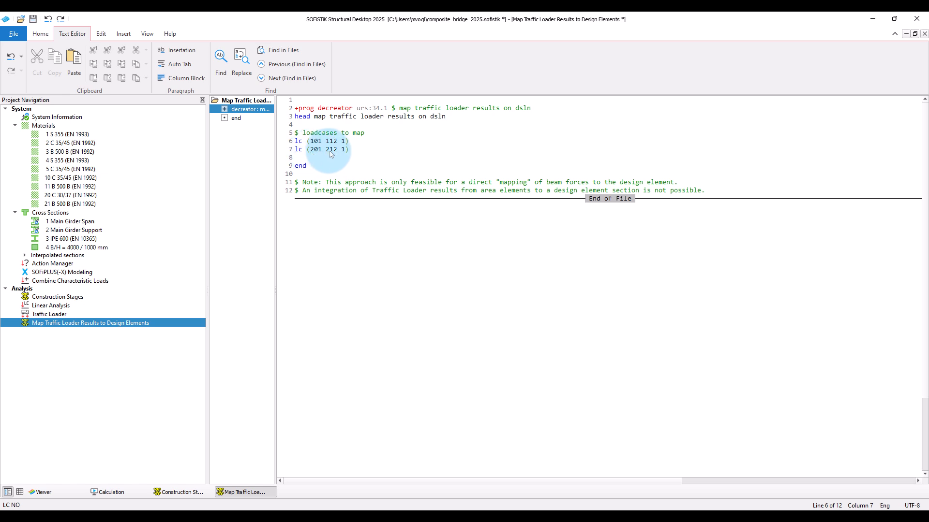
# Calculate the mapping task and switch to SOFiSTiK Graphic to show the design elements' My for load case 109 MIN-My TS.
pyautogui.rightClick(60, 322)
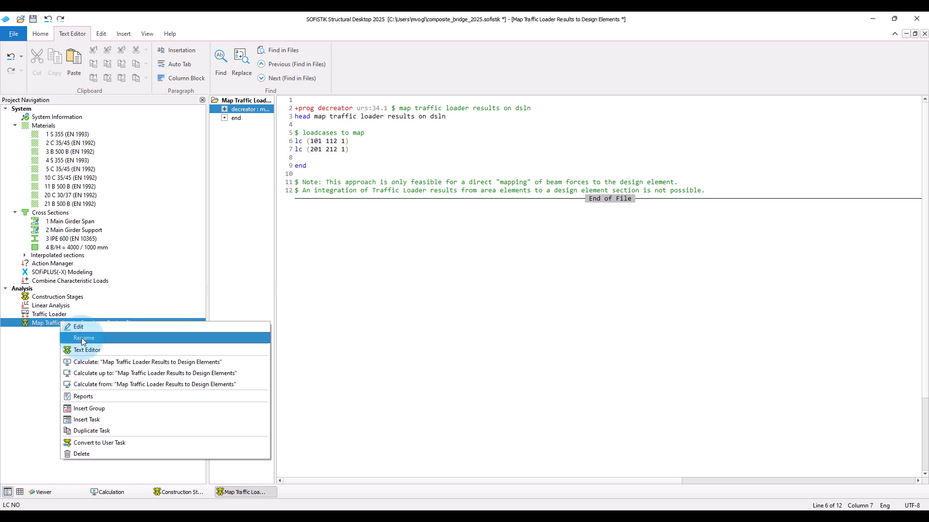
pyautogui.click(112, 360)
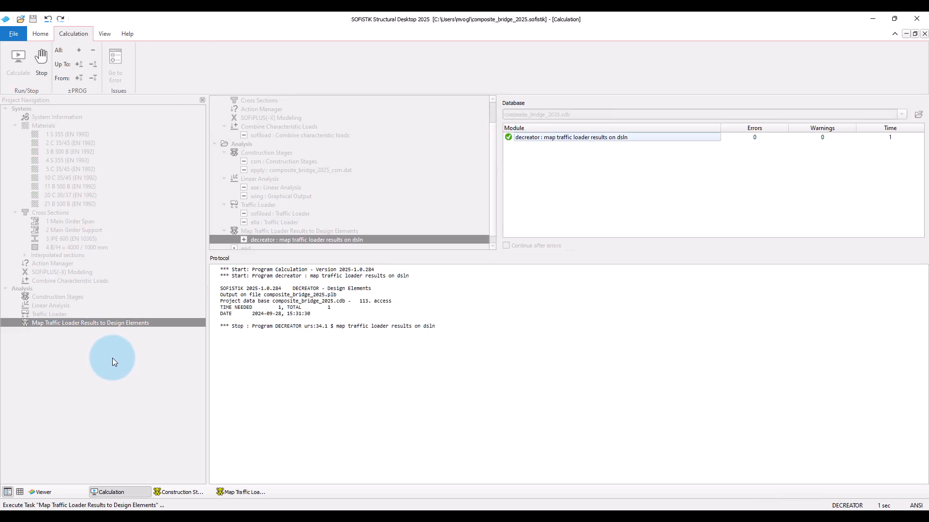
pyautogui.click(639, 520)
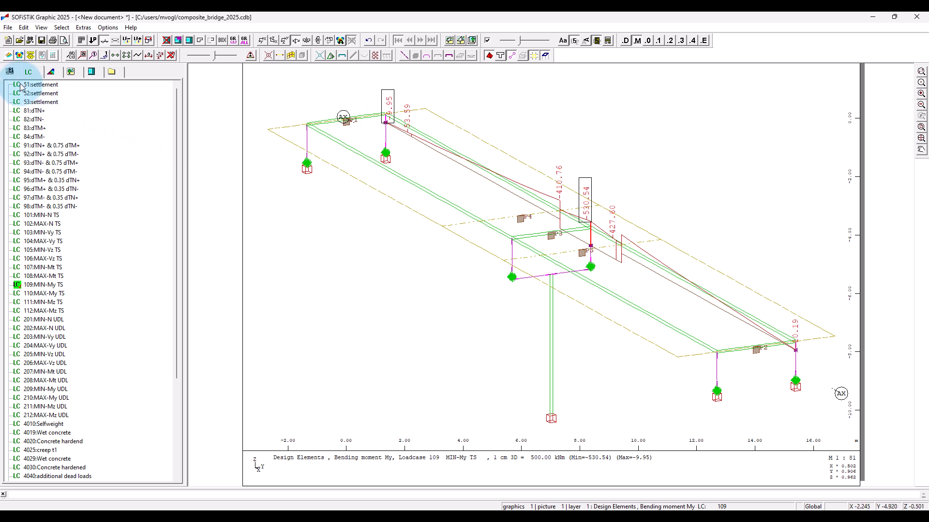
# Inspect the design elements' bending moments Mz and My for load case 109, and switch back to SOFiSTiK Structural Desktop.
pyautogui.click(8, 72)
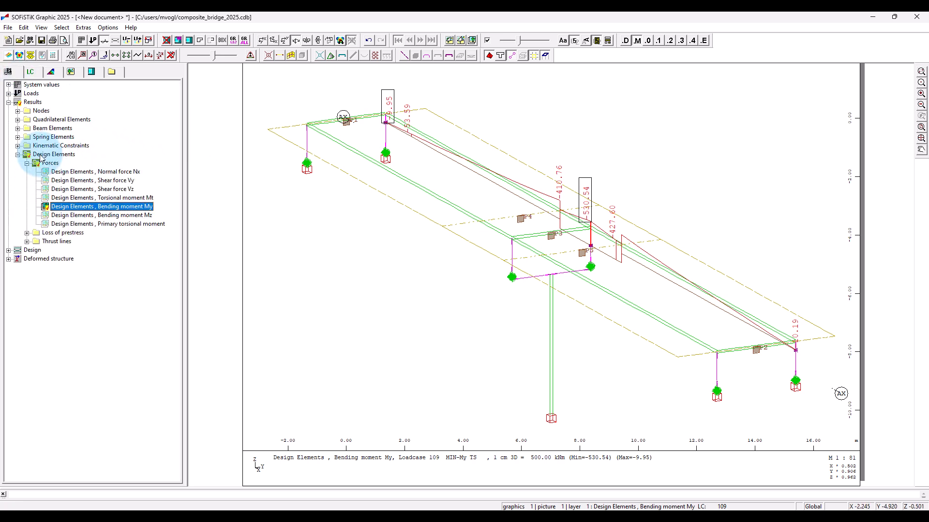
pyautogui.click(110, 208)
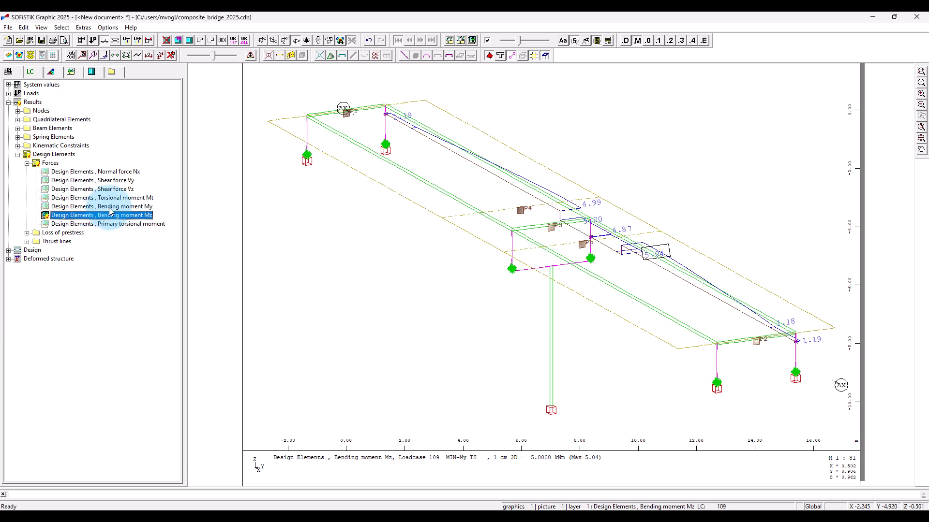
pyautogui.click(29, 72)
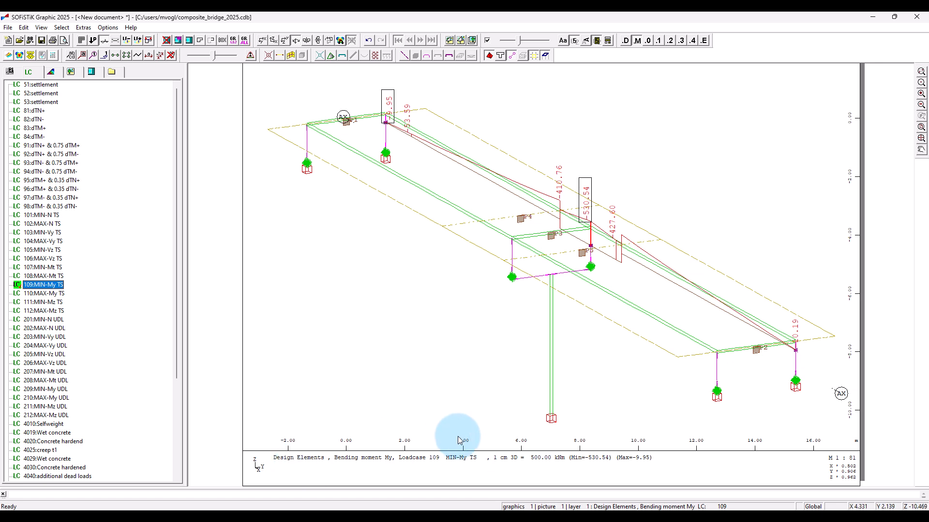
pyautogui.click(552, 517)
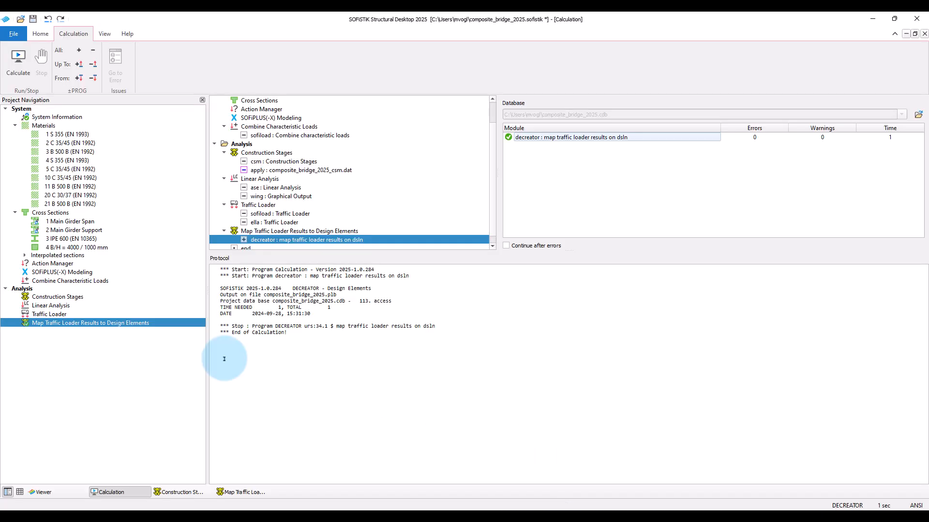